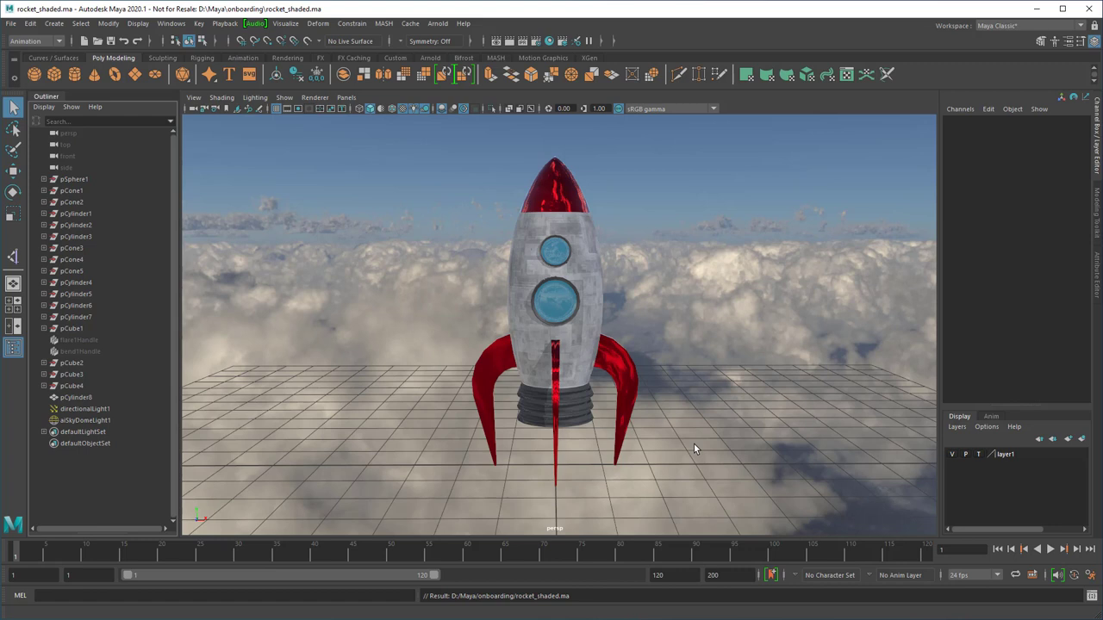
# Delete the construction history of the rocket mesh
pyautogui.click(586, 336)
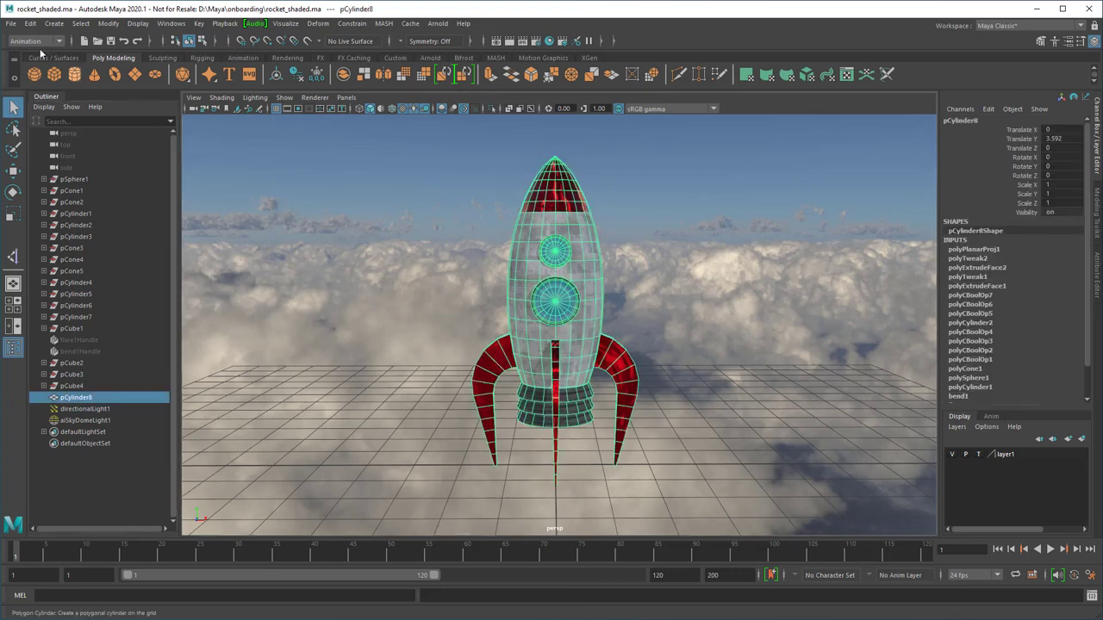
pyautogui.click(30, 23)
pyautogui.moveTo(80, 160)
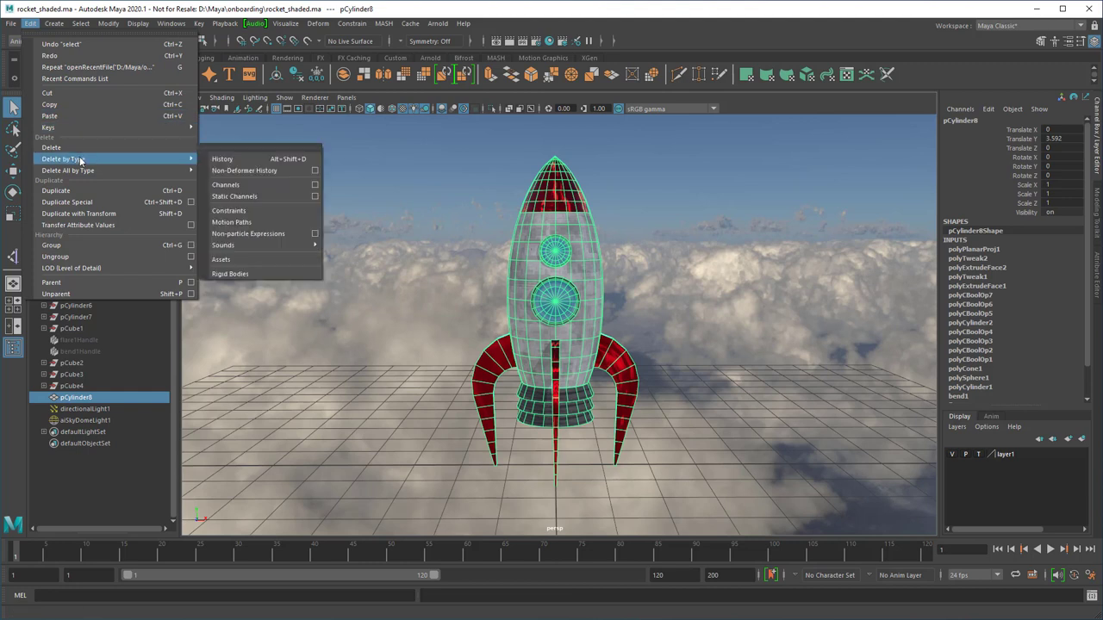
pyautogui.click(258, 159)
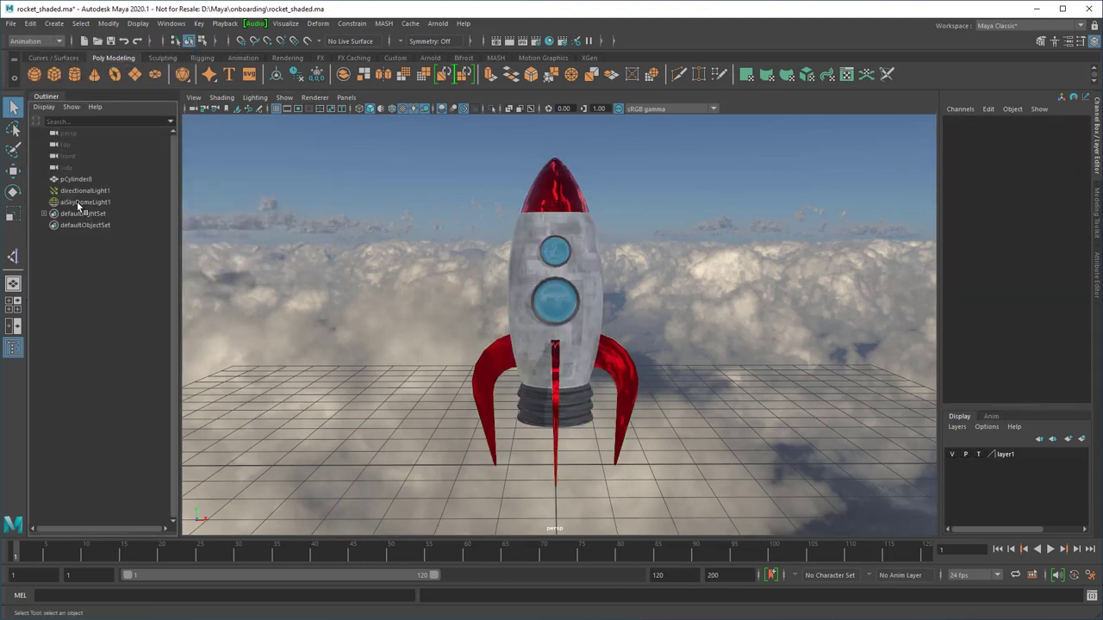
# Rename the mesh as rocket and key all of its channels at frame 1
pyautogui.doubleClick(79, 179)
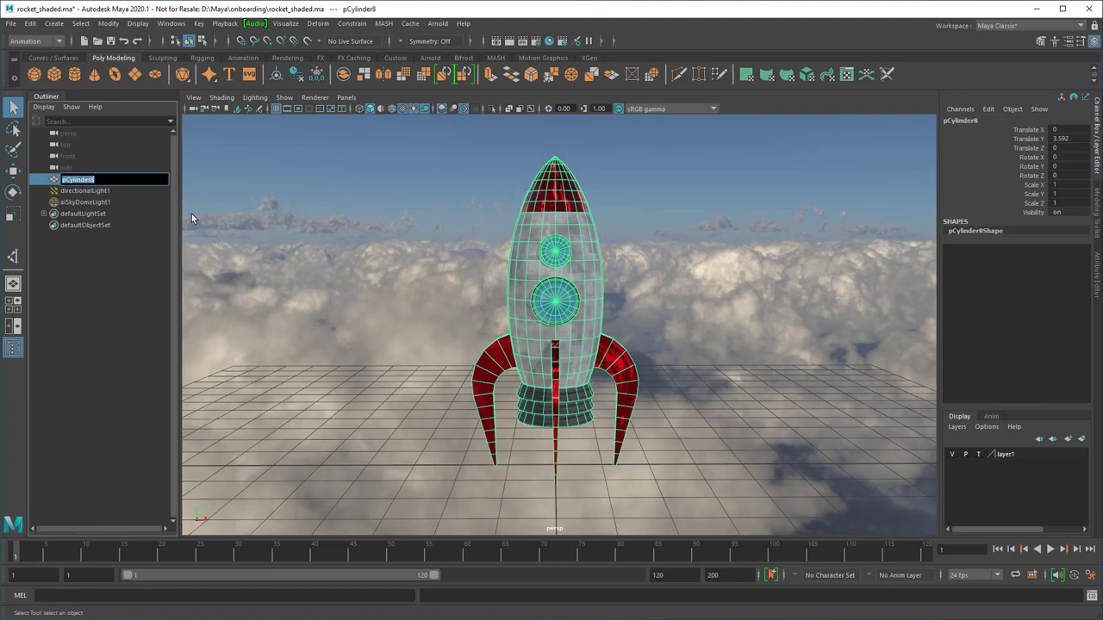
pyautogui.write('rocket')
pyautogui.press('Return')
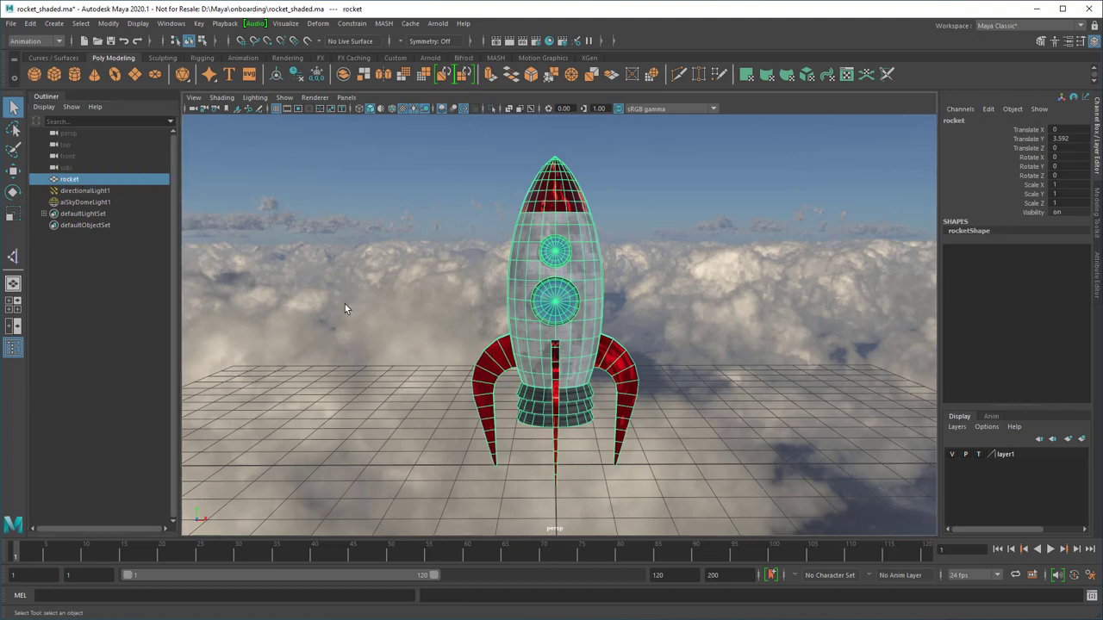
pyautogui.press('s')
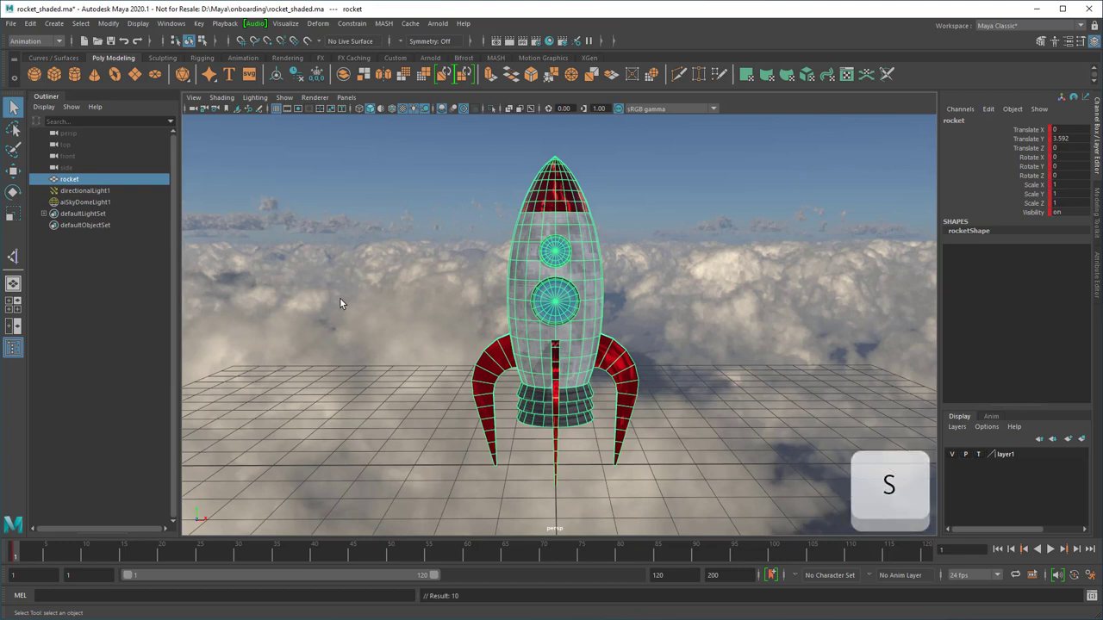
# Go to frame 20 and raise the rocket into the sky to a Translate Y of about 31.9
pyautogui.scroll(-3, 340, 297)
pyautogui.scroll(-5, 337, 296)
pyautogui.keyDown('alt'); pyautogui.moveTo(377, 268); pyautogui.dragTo(363, 376, button='middle'); pyautogui.keyUp('alt')
pyautogui.keyDown('alt'); pyautogui.moveTo(364, 376); pyautogui.dragTo(365, 332); pyautogui.keyUp('alt')
pyautogui.scroll(-3, 365, 332)
pyautogui.keyDown('alt'); pyautogui.moveTo(398, 351); pyautogui.dragTo(403, 424, button='middle'); pyautogui.keyUp('alt')
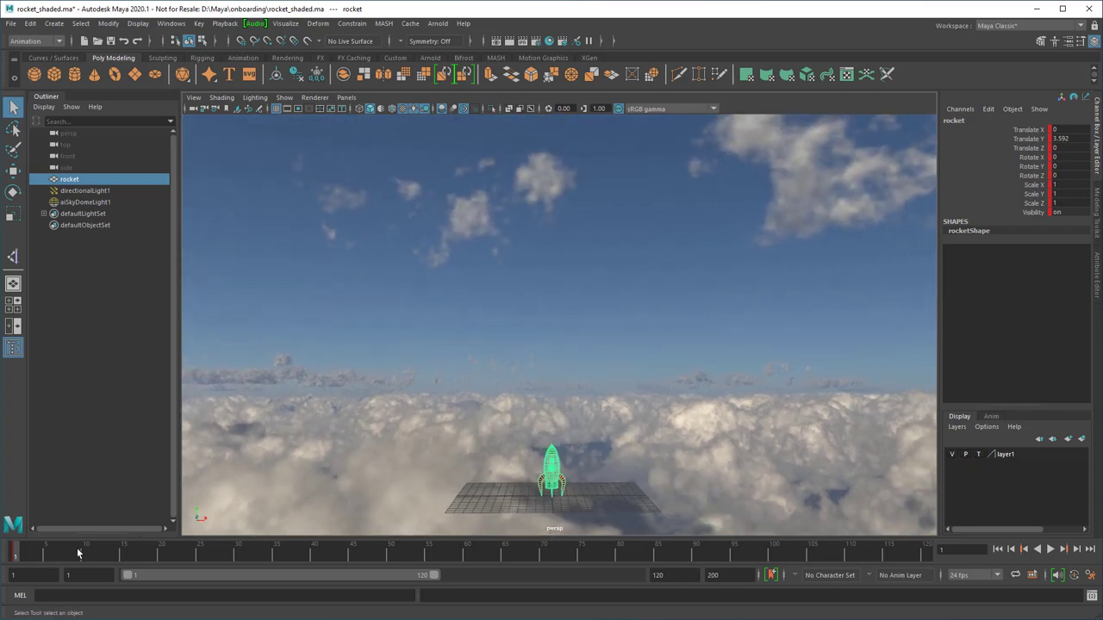
pyautogui.moveTo(78, 553); pyautogui.dragTo(162, 556)
pyautogui.press('w')
pyautogui.moveTo(559, 431); pyautogui.dragTo(585, 198)
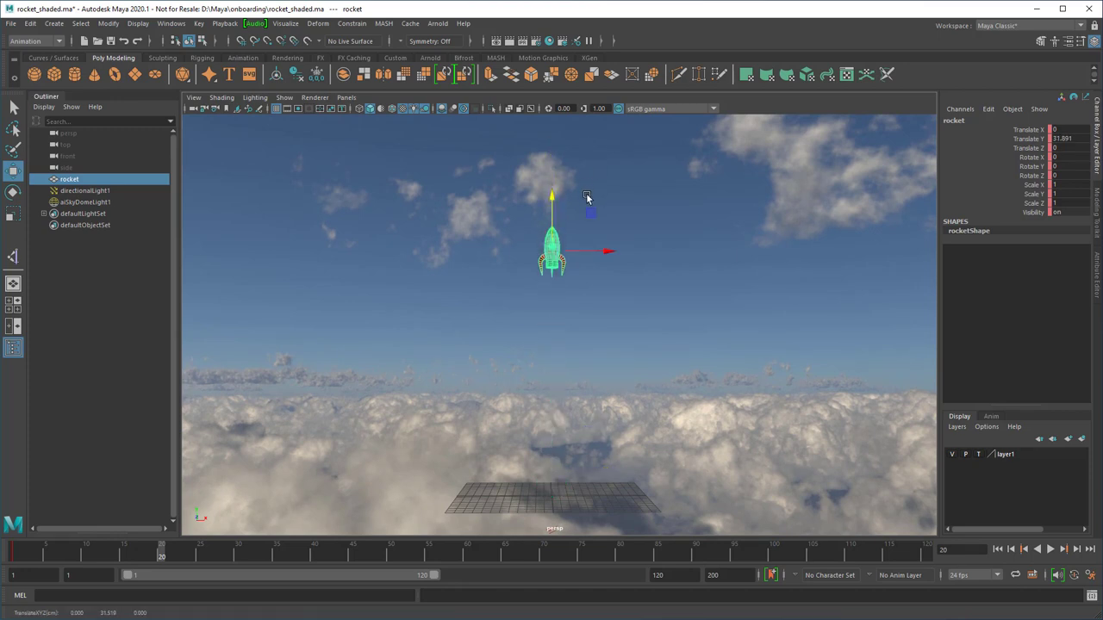
# Key only the rocket's Translate Y channel at frame 20 and deselect the rocket
pyautogui.rightClick(1025, 144)
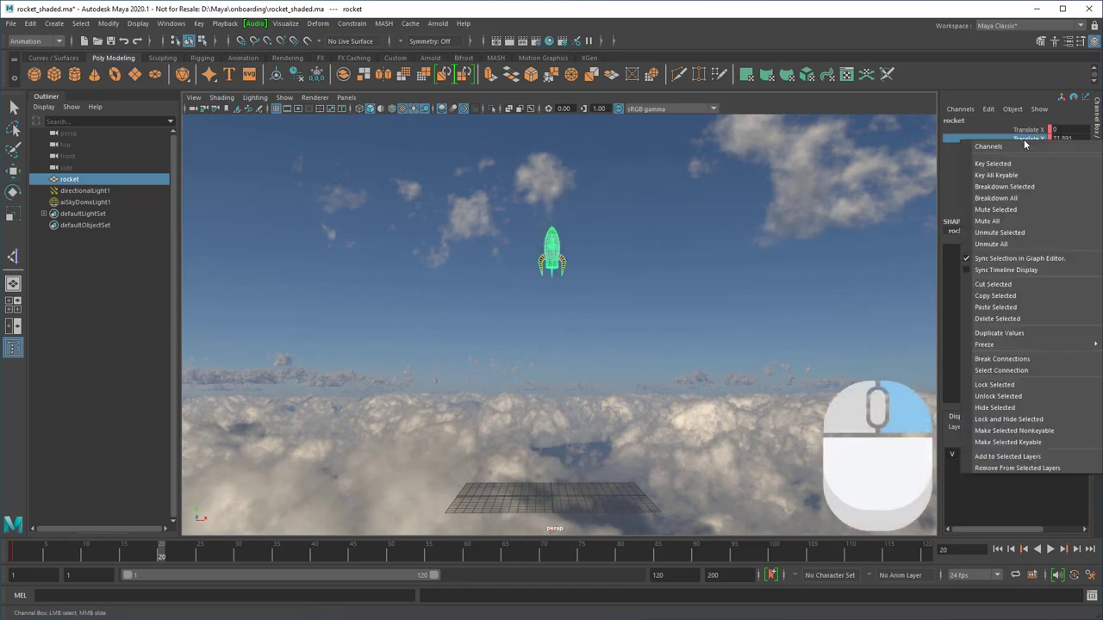
pyautogui.click(1030, 152)
pyautogui.press('q')
pyautogui.click(849, 440)
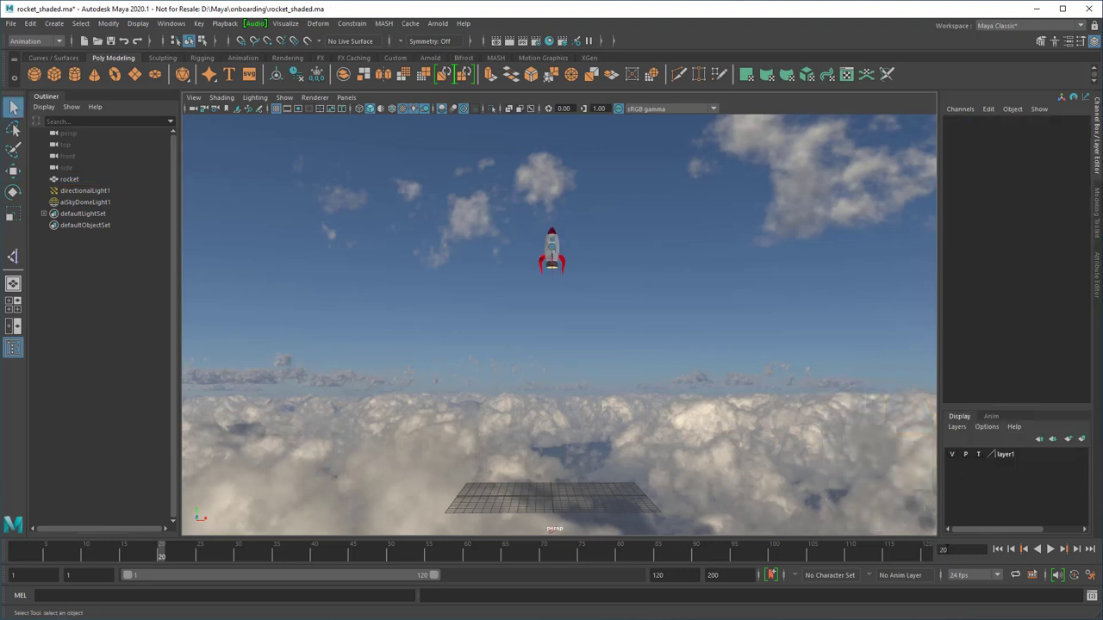
# Rewind to frame 1 and play back the rocket's vertical launch
pyautogui.click(997, 549)
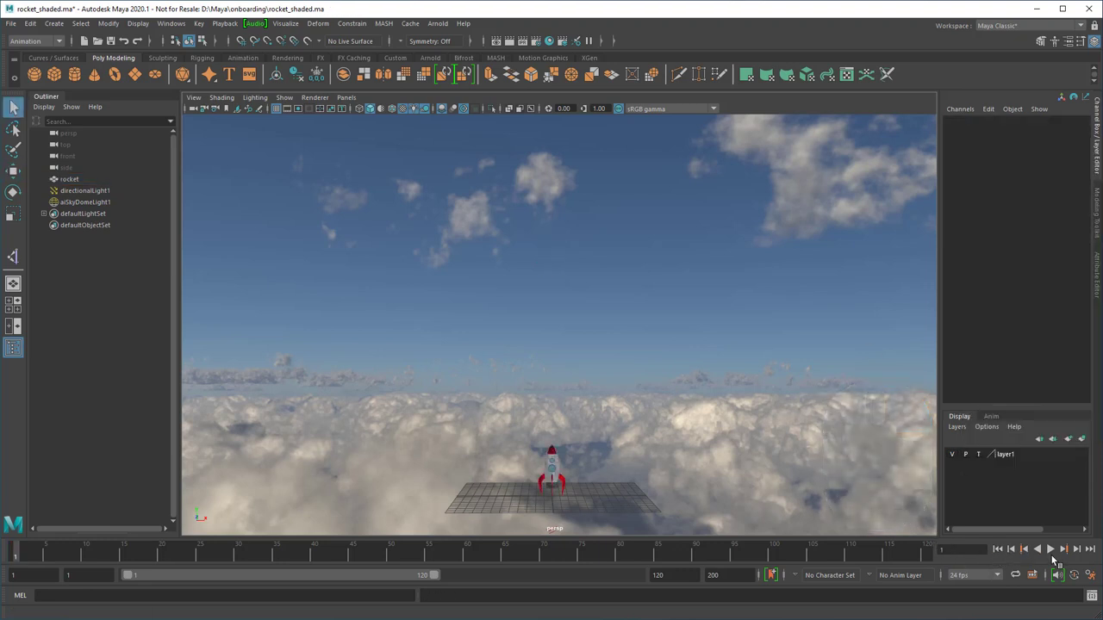
pyautogui.click(1051, 550)
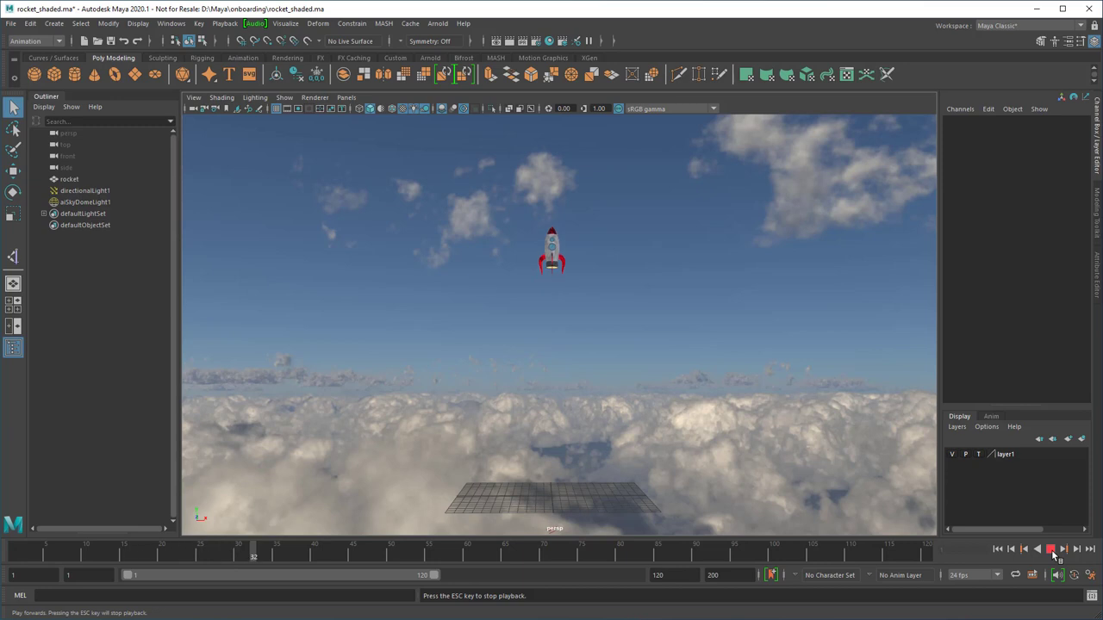
pyautogui.click(1052, 551)
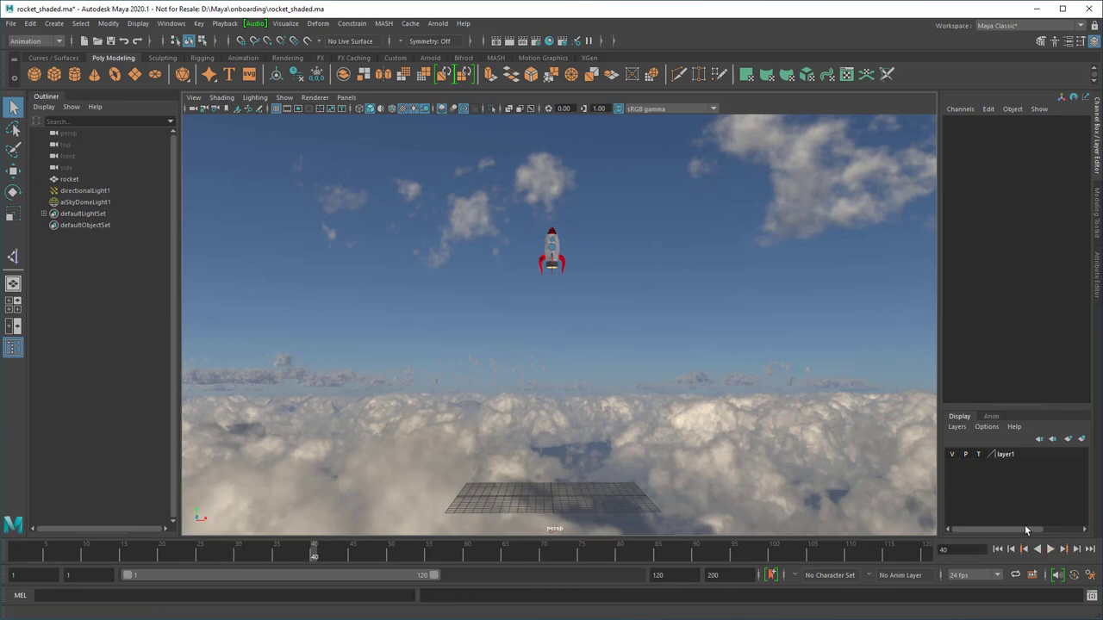
# At frame 50, tilt the rocket to about -67 in Rotate Z and move it to about Translate X 39.8 and Translate Y 40.5
pyautogui.click(391, 553)
pyautogui.click(551, 254)
pyautogui.press('e')
pyautogui.moveTo(538, 304); pyautogui.dragTo(498, 262)
pyautogui.keyDown('alt'); pyautogui.moveTo(721, 395); pyautogui.dragTo(518, 412, button='middle'); pyautogui.keyUp('alt')
pyautogui.press('w')
pyautogui.moveTo(400, 242); pyautogui.dragTo(668, 114)
pyautogui.moveTo(641, 184); pyautogui.dragTo(611, 241)
pyautogui.press('e')
pyautogui.press('w')
pyautogui.moveTo(696, 204); pyautogui.dragTo(703, 204)
# Key the rocket's Translate X, Translate Y and Rotate Z channels at frame 50
pyautogui.click(1035, 130)
pyautogui.keyDown('ctrl'); pyautogui.click(1035, 138); pyautogui.keyUp('ctrl')
pyautogui.keyDown('ctrl'); pyautogui.click(1035, 175); pyautogui.keyUp('ctrl')
pyautogui.rightClick(1036, 177)
pyautogui.click(1025, 201)
# Add an in-between key on the rocket's Rotate Z channel at about frame 29
pyautogui.moveTo(392, 556); pyautogui.dragTo(2, 598)
pyautogui.press('e')
pyautogui.click(1021, 175)
pyautogui.rightClick(1021, 176)
pyautogui.click(1026, 198)
# Deselect the rocket and play back its full flight path
pyautogui.click(552, 413)
pyautogui.click(1050, 550)
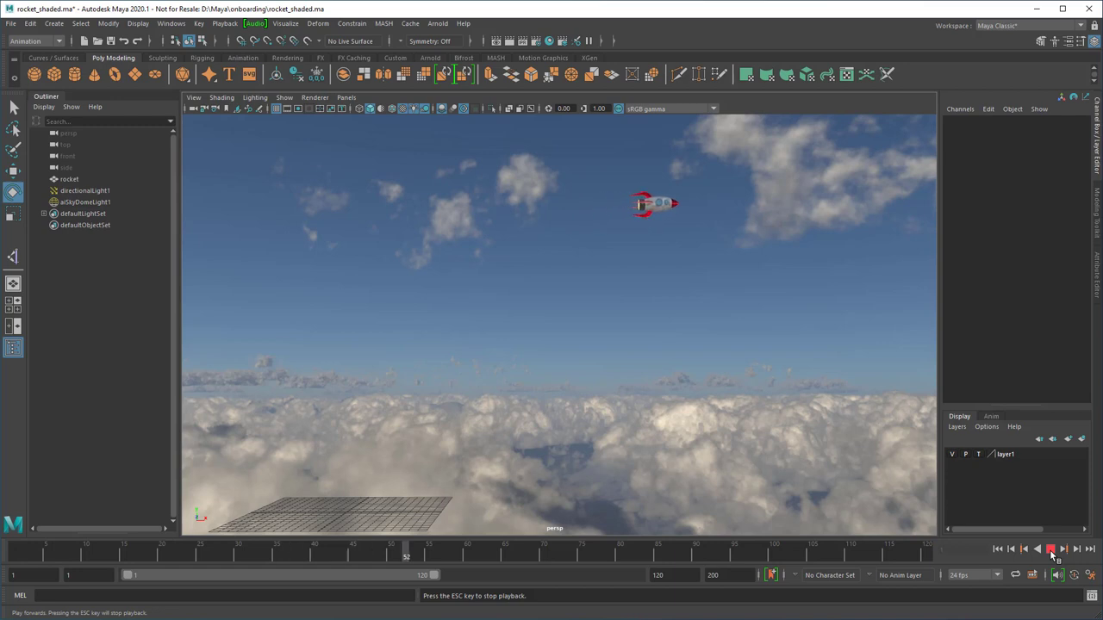
pyautogui.click(1051, 552)
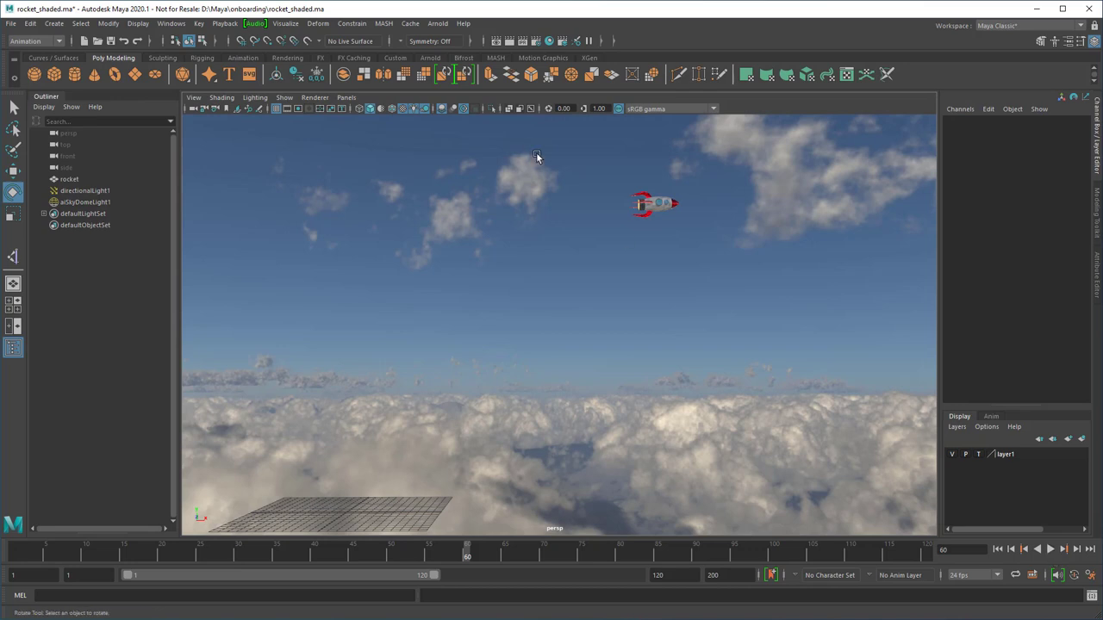
# Shift all of the rocket's keys between frames 1 and 60 to a later time and return to the start of the timeline
pyautogui.click(660, 206)
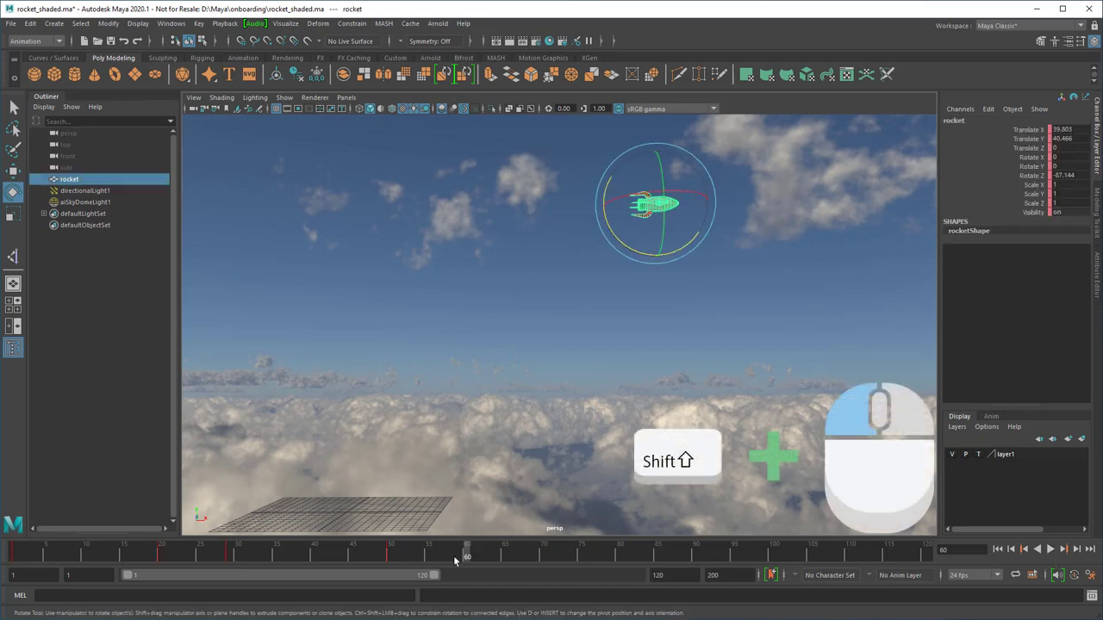
pyautogui.keyDown('shift'); pyautogui.moveTo(472, 552); pyautogui.dragTo(3, 551); pyautogui.keyUp('shift')
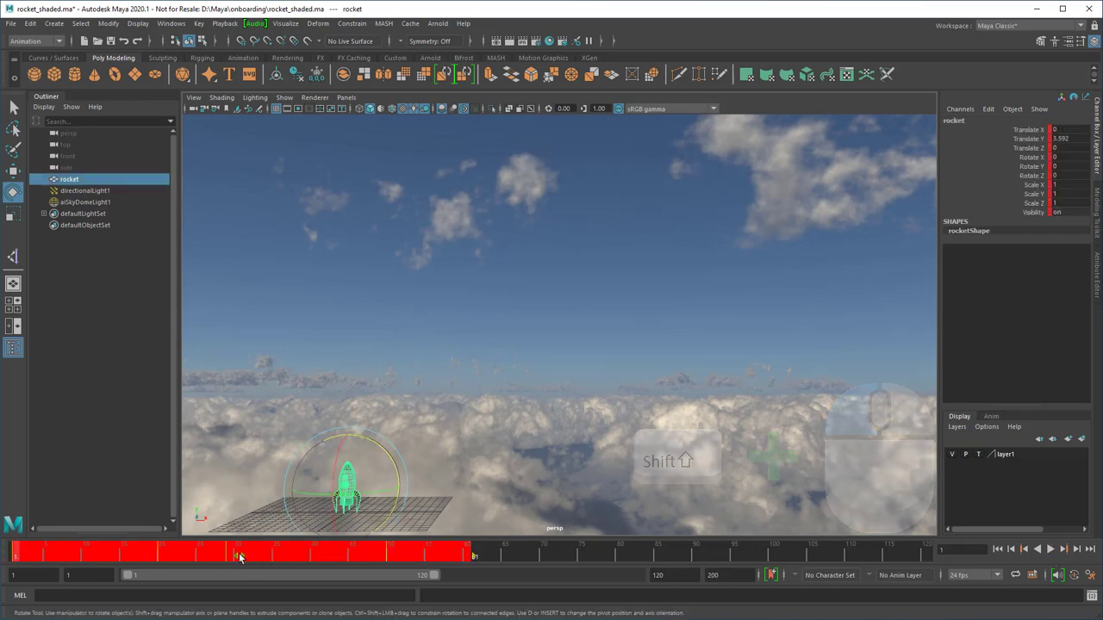
pyautogui.moveTo(240, 556); pyautogui.dragTo(594, 563)
pyautogui.click(373, 406)
pyautogui.moveTo(482, 551); pyautogui.dragTo(16, 551)
# Shift all of the rocket's keys back so the flight animation starts at frame 26
pyautogui.keyDown('alt'); pyautogui.moveTo(386, 446); pyautogui.dragTo(615, 369, button='middle'); pyautogui.keyUp('alt')
pyautogui.keyDown('alt'); pyautogui.moveTo(614, 369); pyautogui.dragTo(634, 287, button='right'); pyautogui.keyUp('alt')
pyautogui.keyDown('alt'); pyautogui.moveTo(634, 287); pyautogui.dragTo(592, 313); pyautogui.keyUp('alt')
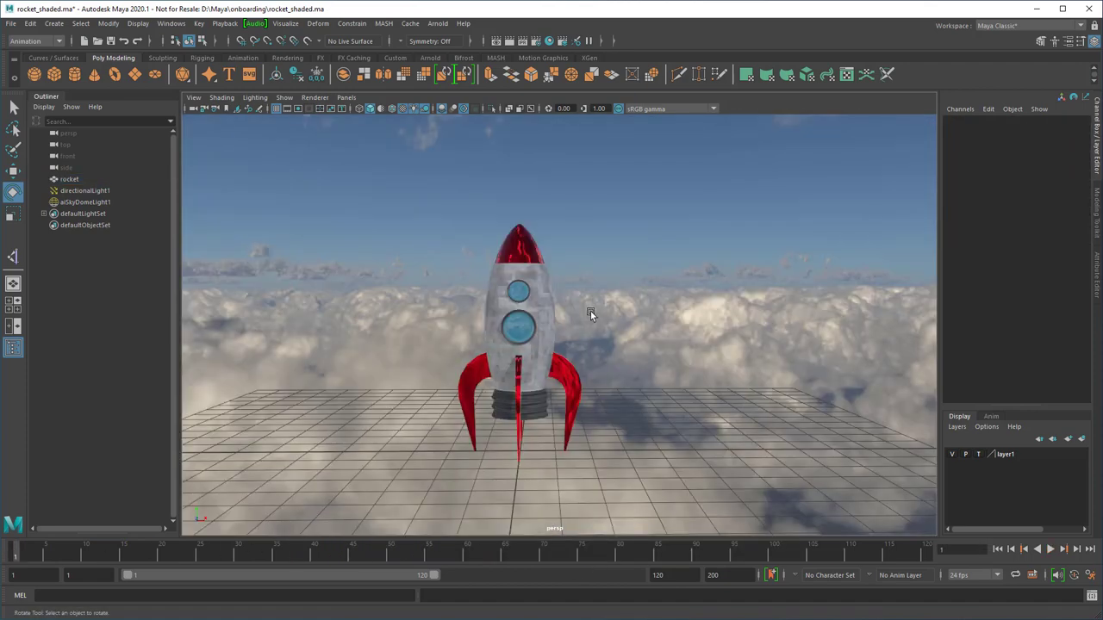
pyautogui.keyDown('alt'); pyautogui.moveTo(592, 314); pyautogui.dragTo(642, 296, button='right'); pyautogui.keyUp('alt')
pyautogui.press('q')
pyautogui.click(592, 319)
pyautogui.keyDown('shift'); pyautogui.moveTo(761, 554); pyautogui.dragTo(377, 554); pyautogui.keyUp('shift')
pyautogui.moveTo(568, 557); pyautogui.dragTo(397, 558)
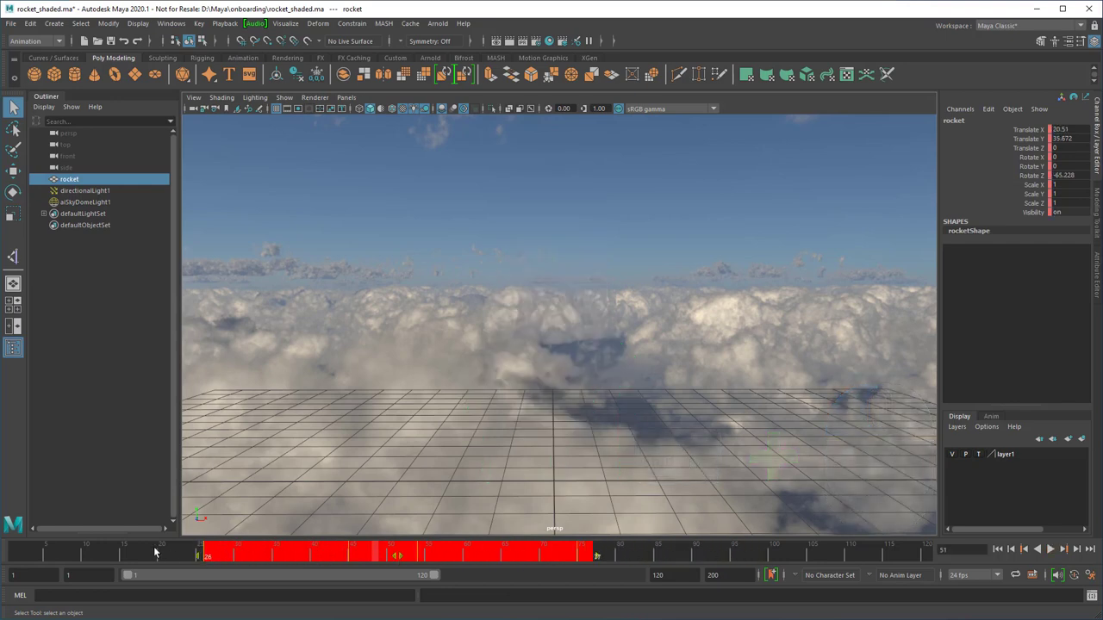
pyautogui.click(155, 556)
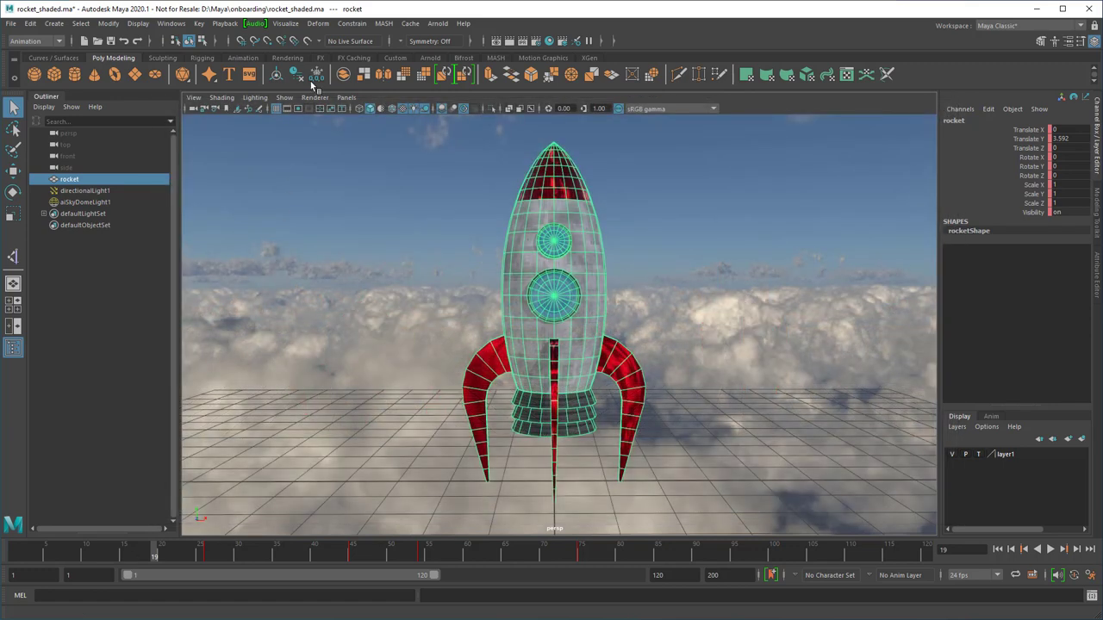
# Add a nonlinear Squash deformer to the rocket and set its Factor to about -0.56
pyautogui.click(317, 23)
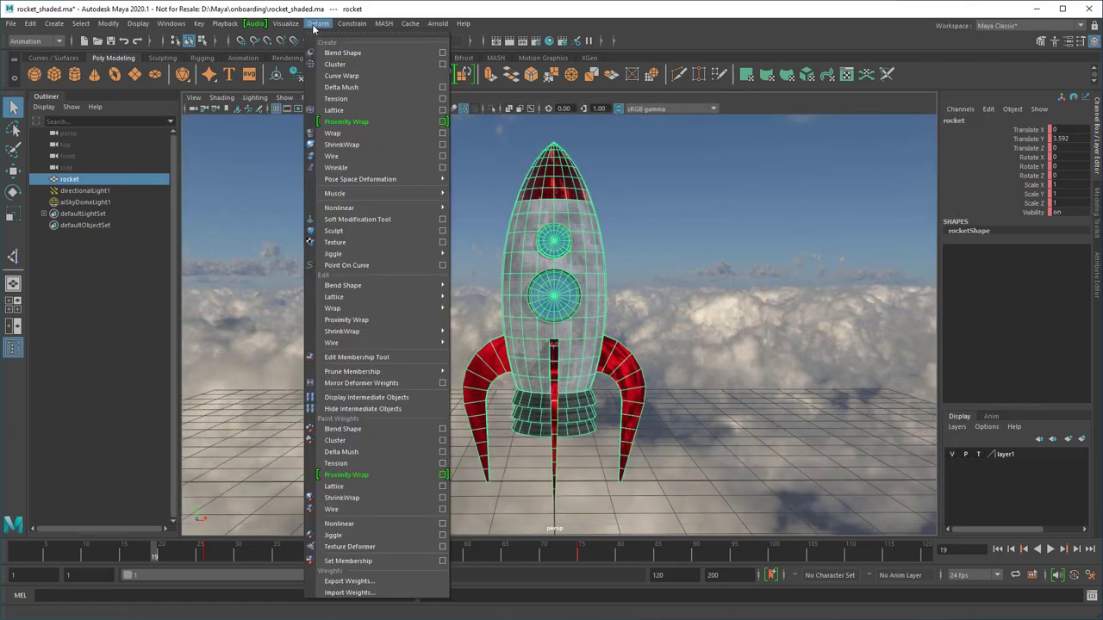
pyautogui.moveTo(388, 208)
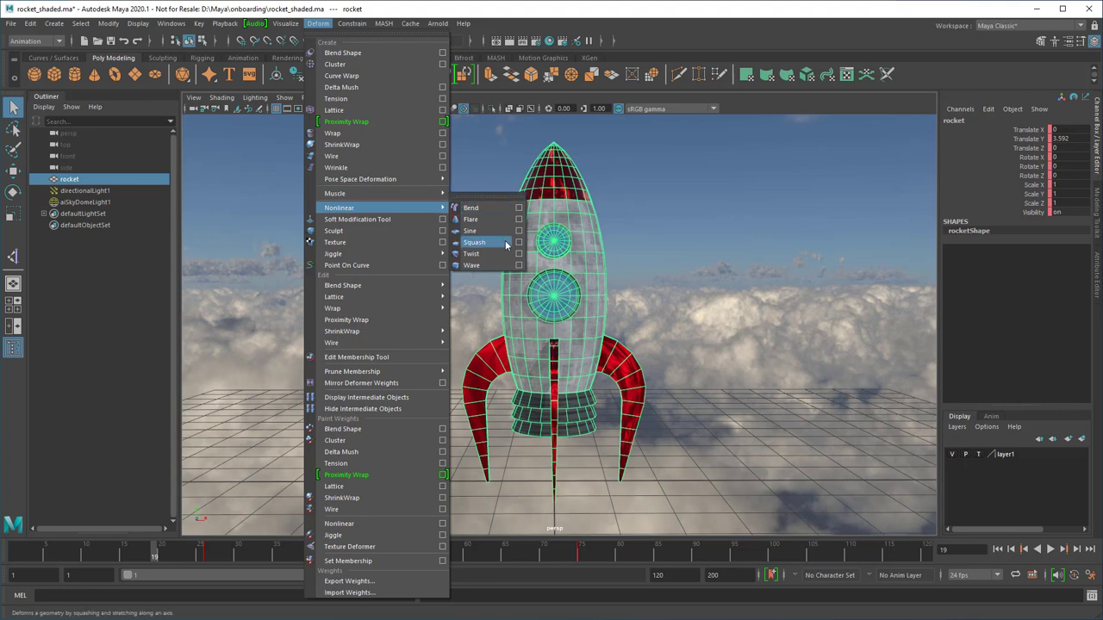
pyautogui.click(476, 242)
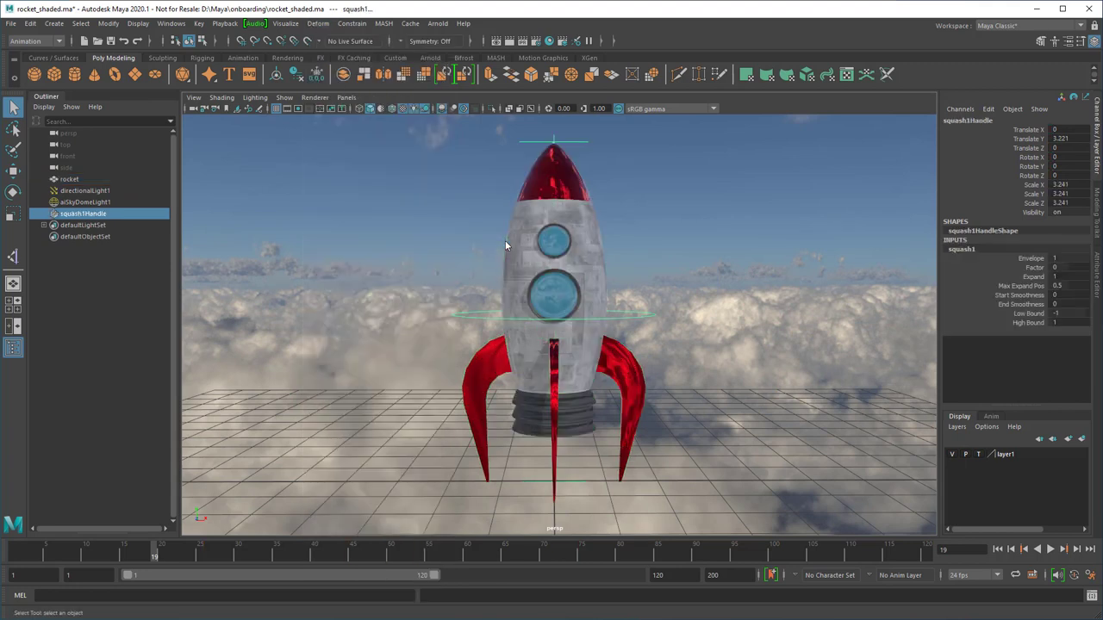
pyautogui.click(1096, 293)
pyautogui.moveTo(1019, 193); pyautogui.dragTo(1017, 196)
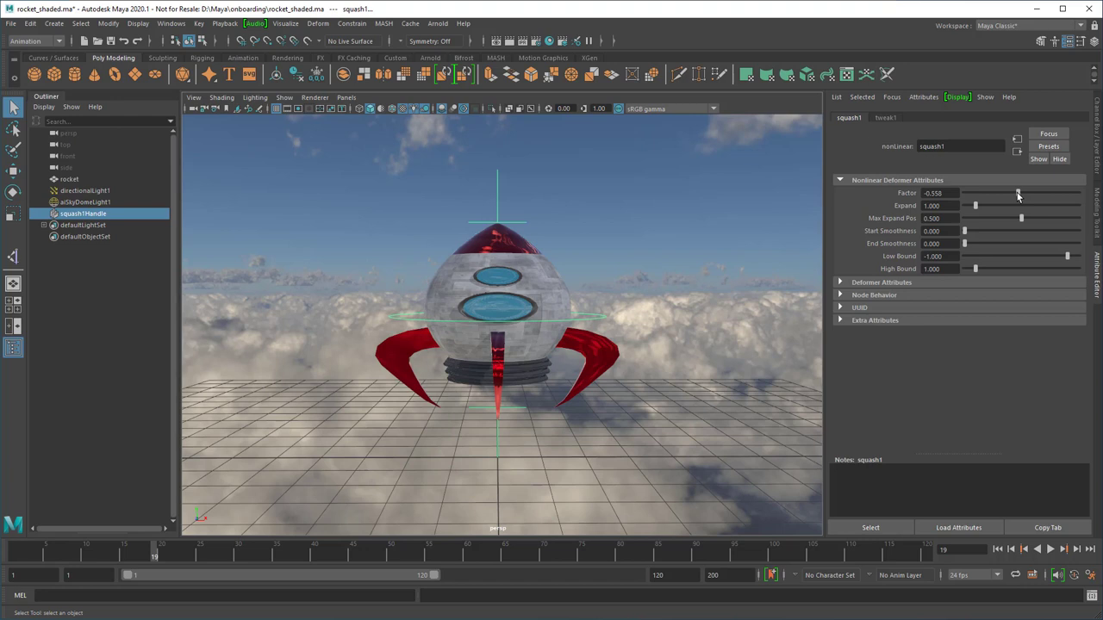
# Lower the squash handle to the base of the rocket and stretch its Y scale to about 6.49
pyautogui.press('w')
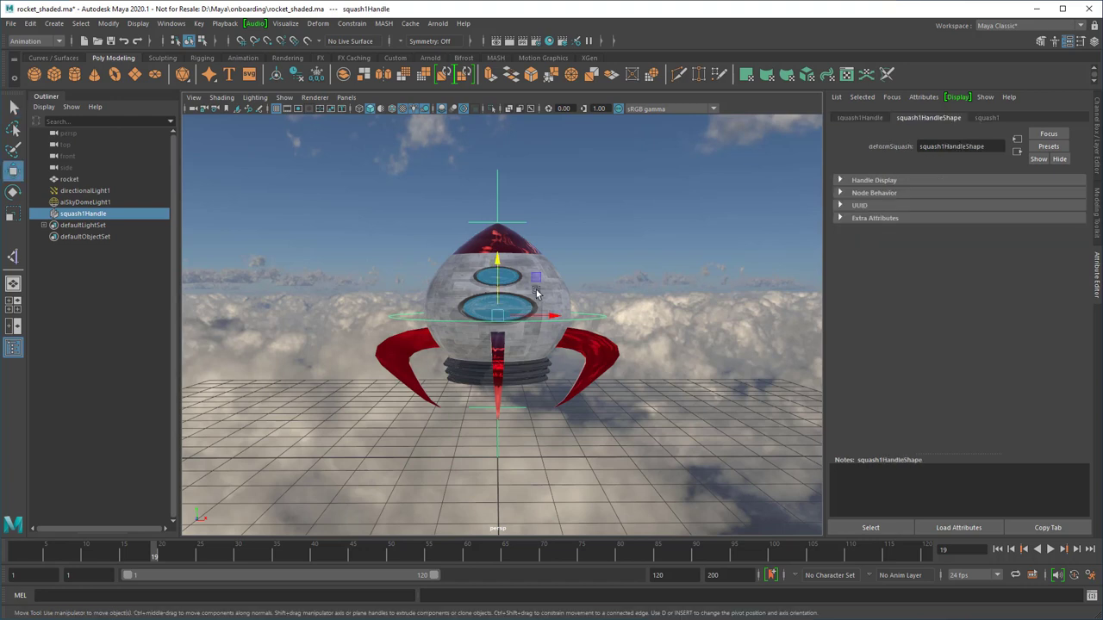
pyautogui.moveTo(498, 261); pyautogui.dragTo(511, 360)
pyautogui.press('r')
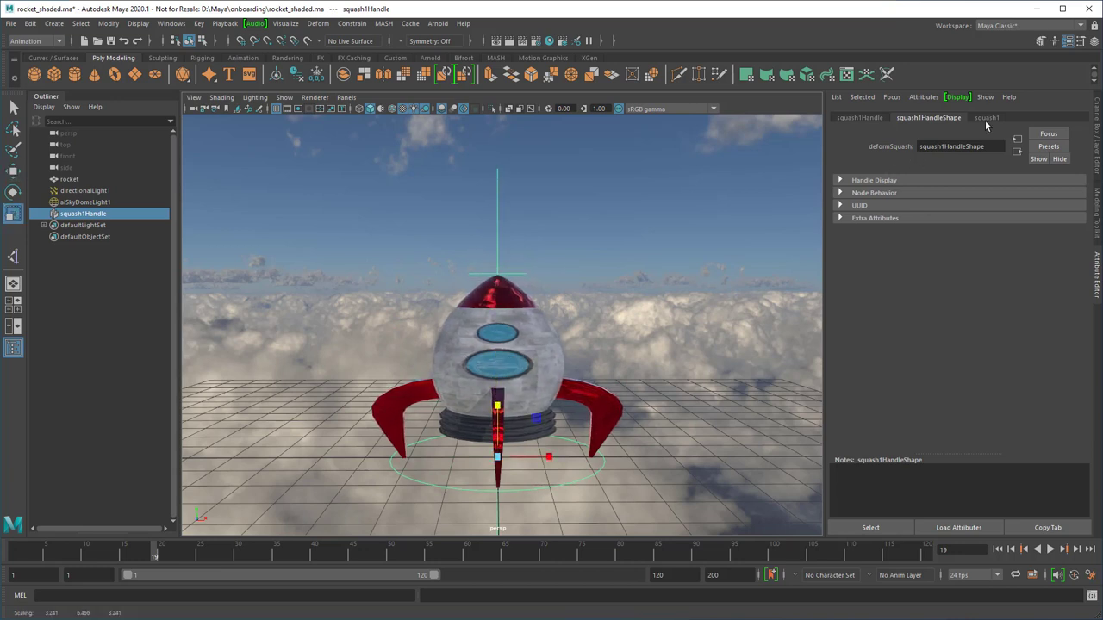
# Test the repositioned squash deformer with a Factor of about -1.17
pyautogui.click(986, 118)
pyautogui.press('q')
pyautogui.moveTo(1021, 193); pyautogui.dragTo(1014, 198)
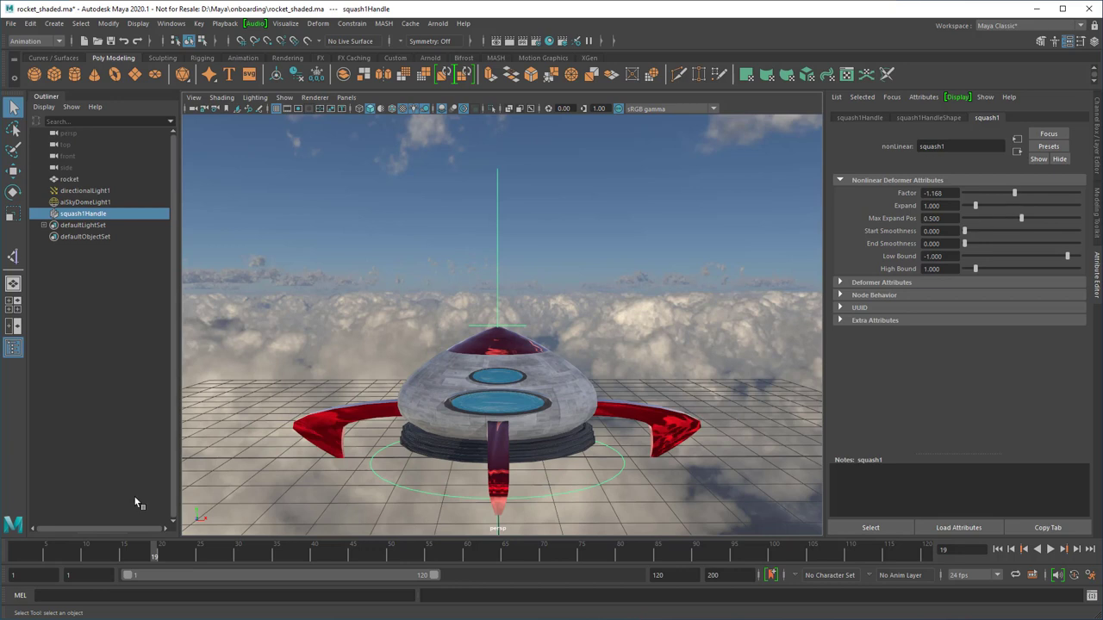
# At frame 1, set the squash Factor to 0 and key it
pyautogui.moveTo(43, 554); pyautogui.dragTo(2, 554)
pyautogui.moveTo(950, 194); pyautogui.dragTo(930, 194)
pyautogui.write('0')
pyautogui.press('Return')
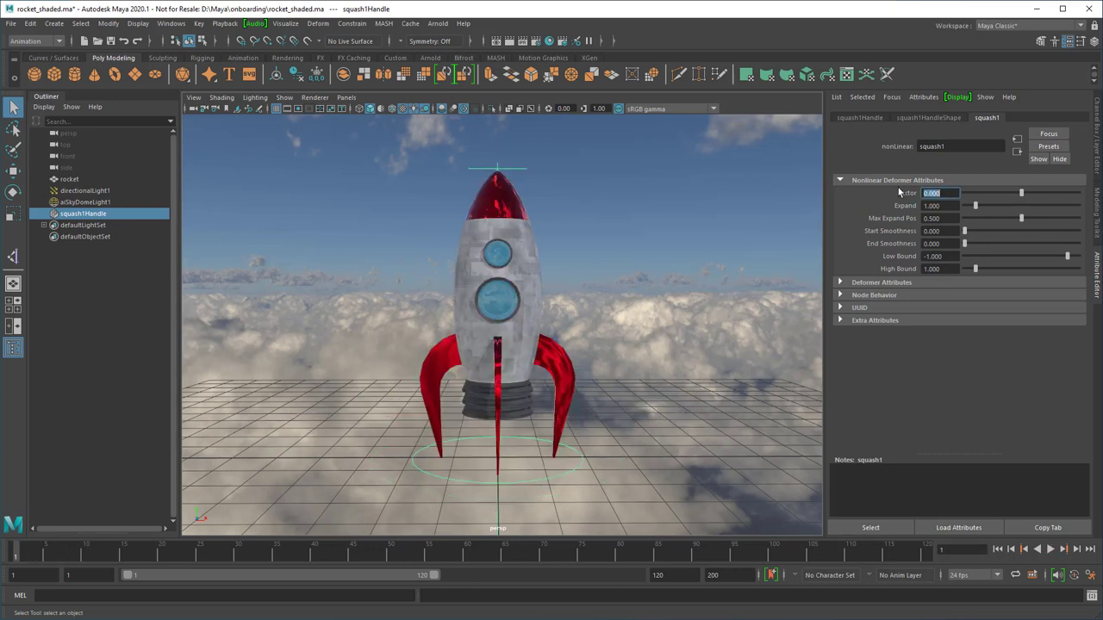
pyautogui.moveTo(909, 195); pyautogui.dragTo(921, 214, button='right')
# At frame 10, set the squash Factor to about -0.56 and key it
pyautogui.click(84, 555)
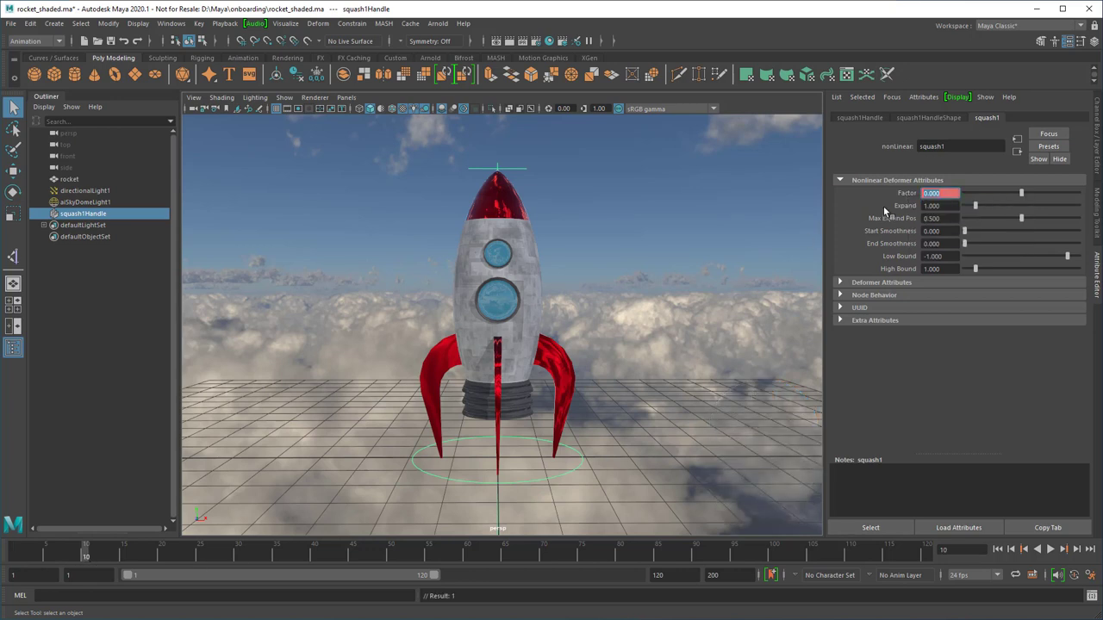
pyautogui.moveTo(1022, 194); pyautogui.dragTo(1017, 194)
pyautogui.moveTo(932, 194); pyautogui.dragTo(928, 213, button='right')
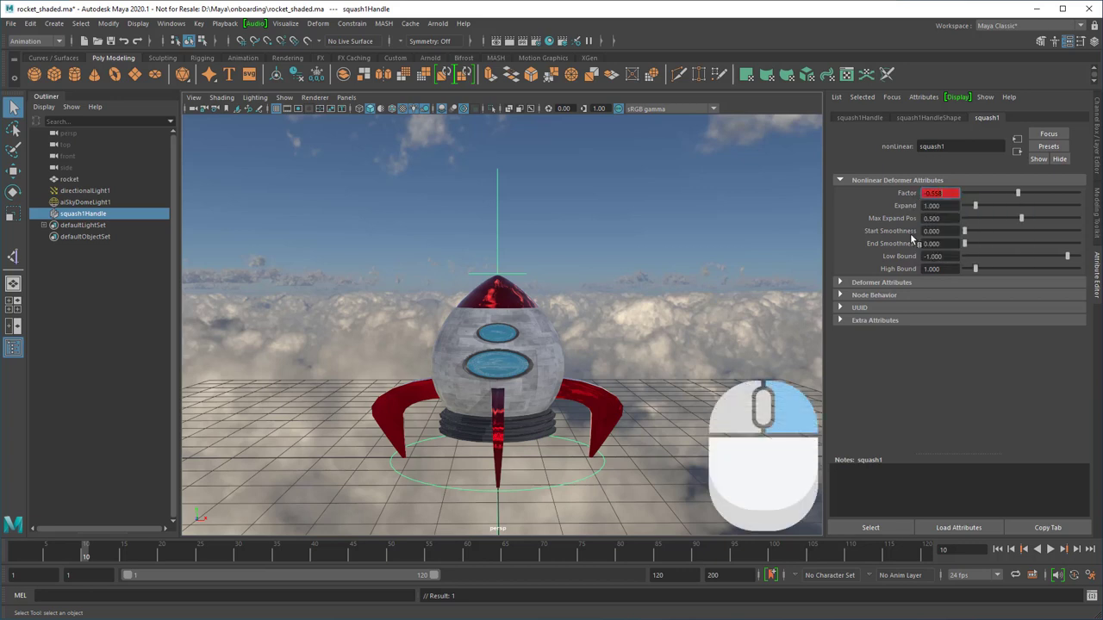
# At frame 27, set the squash Factor to 0 and key it
pyautogui.moveTo(98, 556); pyautogui.dragTo(215, 557)
pyautogui.write('0')
pyautogui.press('Return')
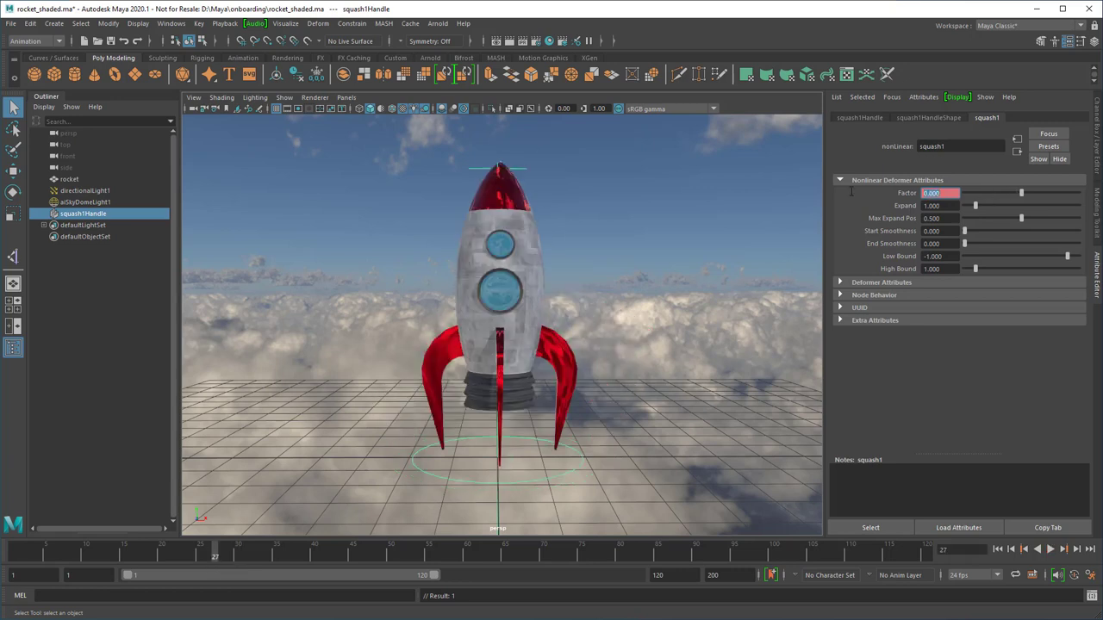
pyautogui.rightClick(911, 199)
pyautogui.moveTo(911, 200); pyautogui.dragTo(930, 213, button='right')
# Select the squash1 node to show its keys on the timeline and play back the launch
pyautogui.click(889, 528)
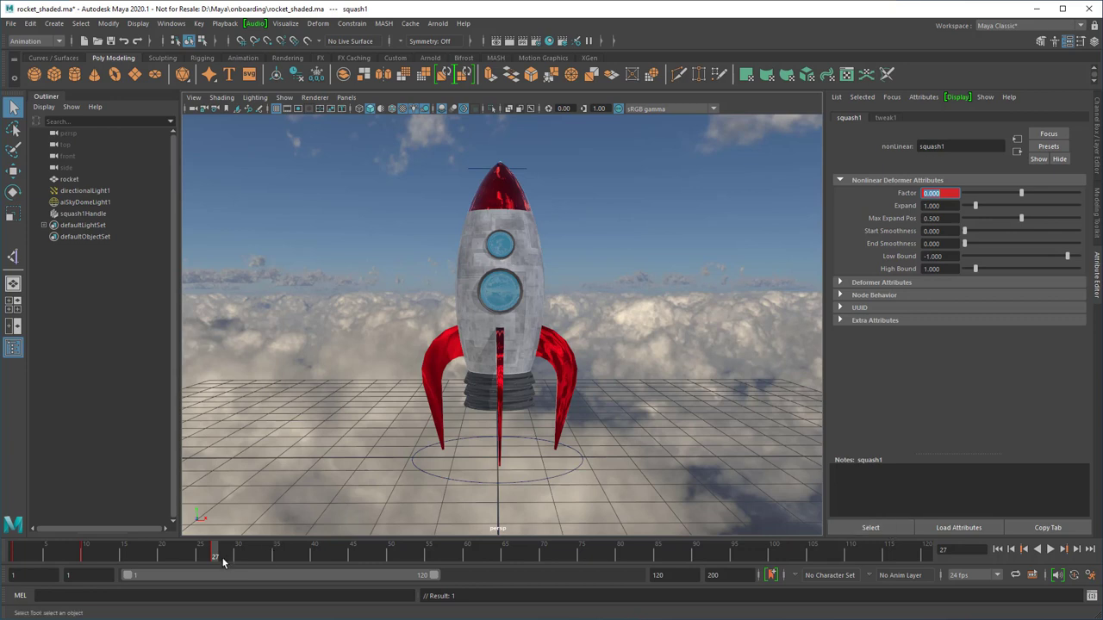
pyautogui.hotkey('alt', 'v')
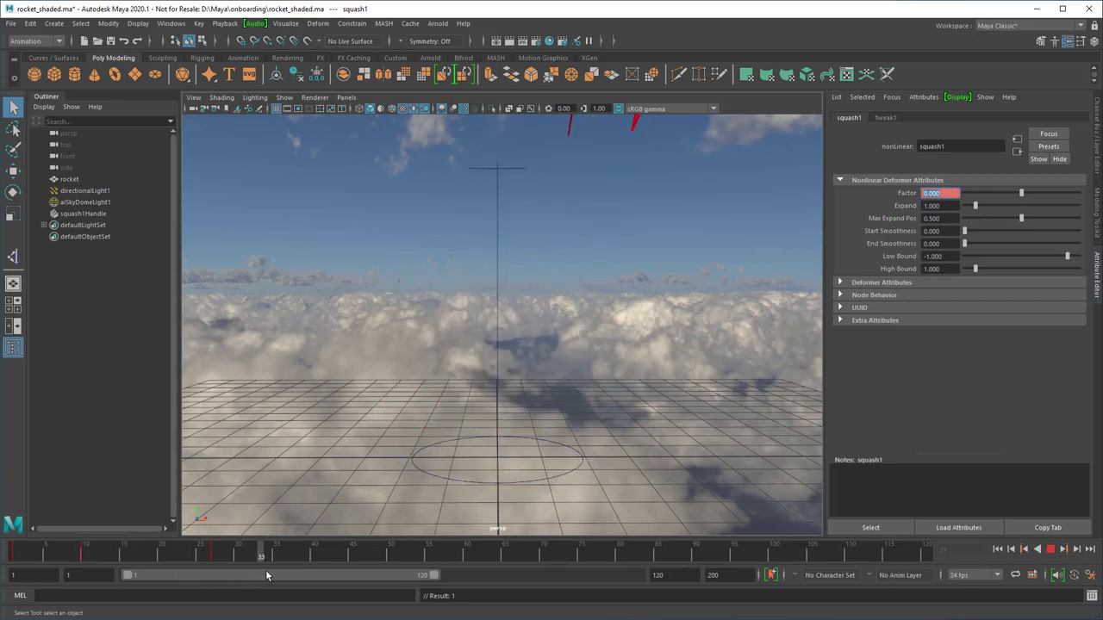
pyautogui.hotkey('alt', 'v')
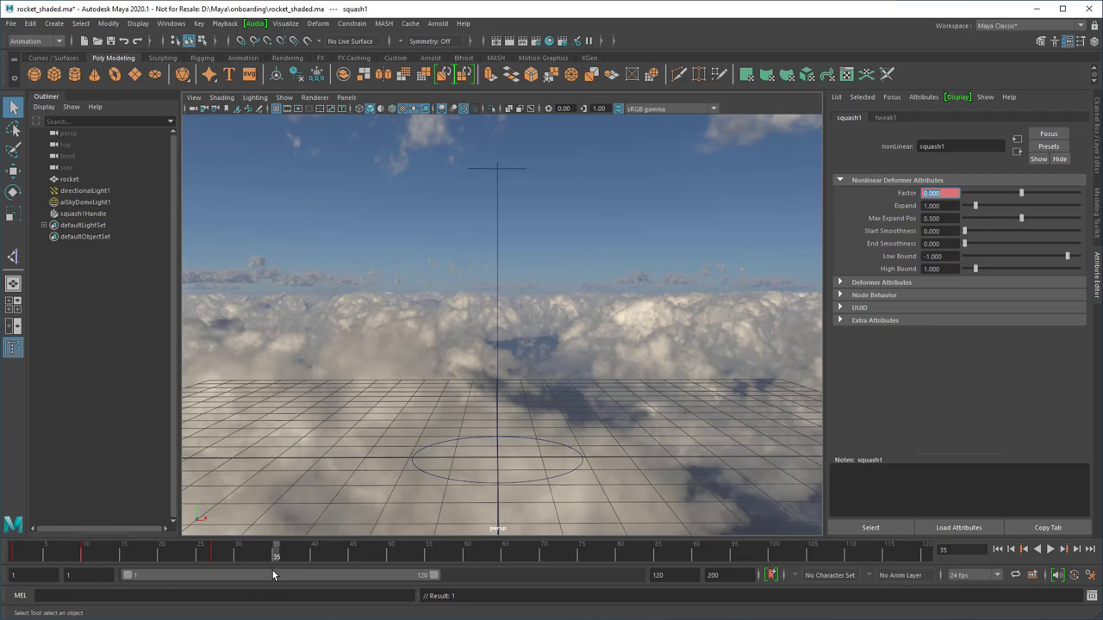
# Return to frame 1, parent squash1Handle under rocket in the Outliner, and play back the animation
pyautogui.click(497, 339)
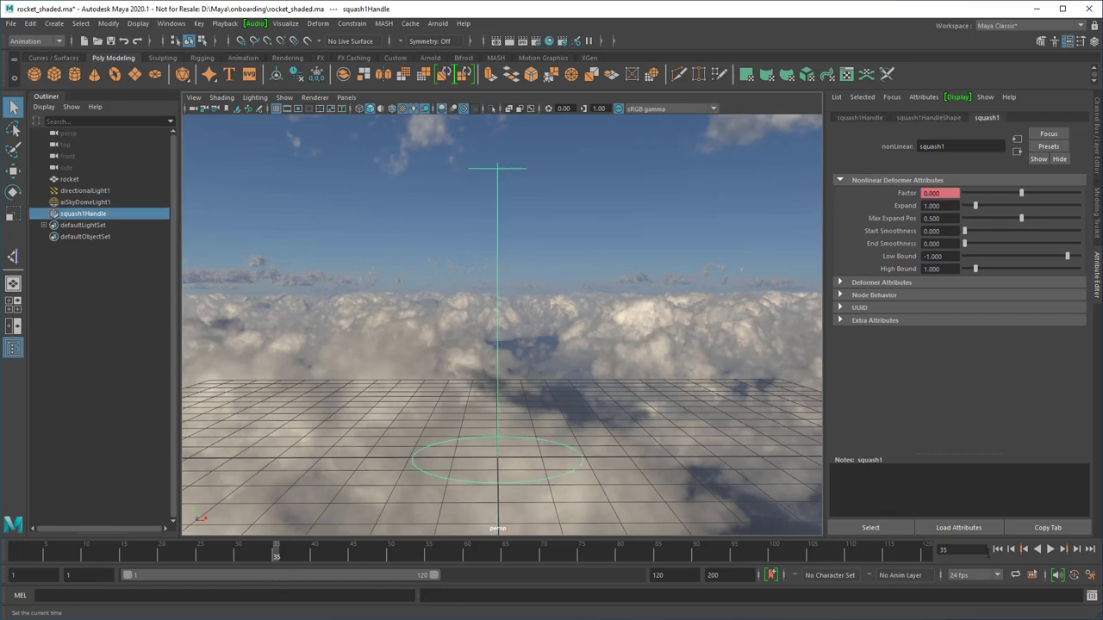
pyautogui.click(997, 549)
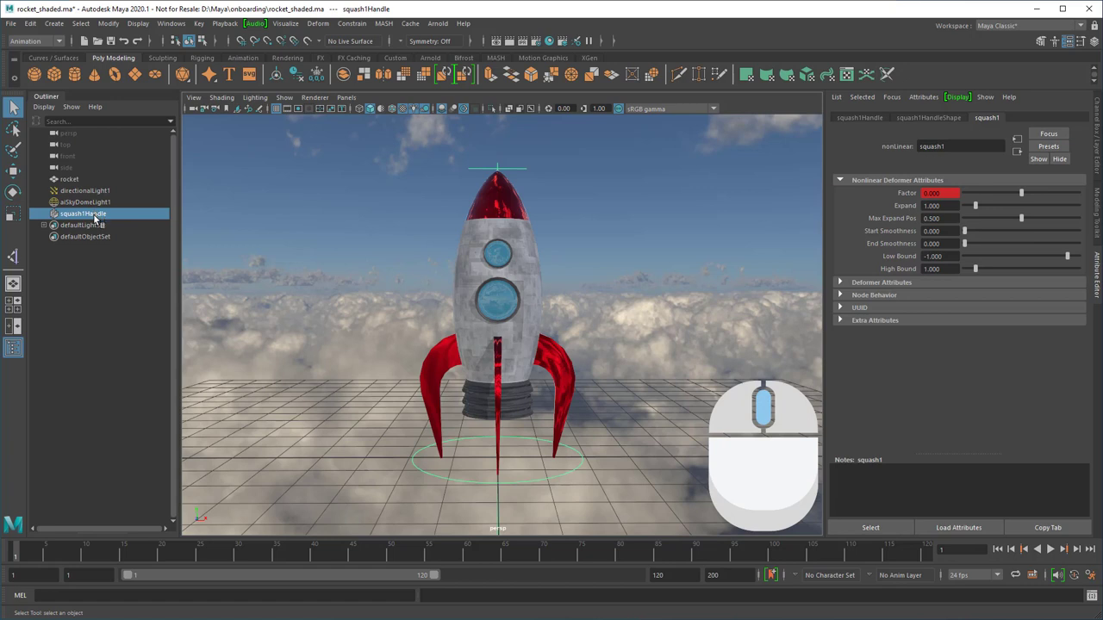
pyautogui.moveTo(95, 217); pyautogui.dragTo(93, 178, button='middle')
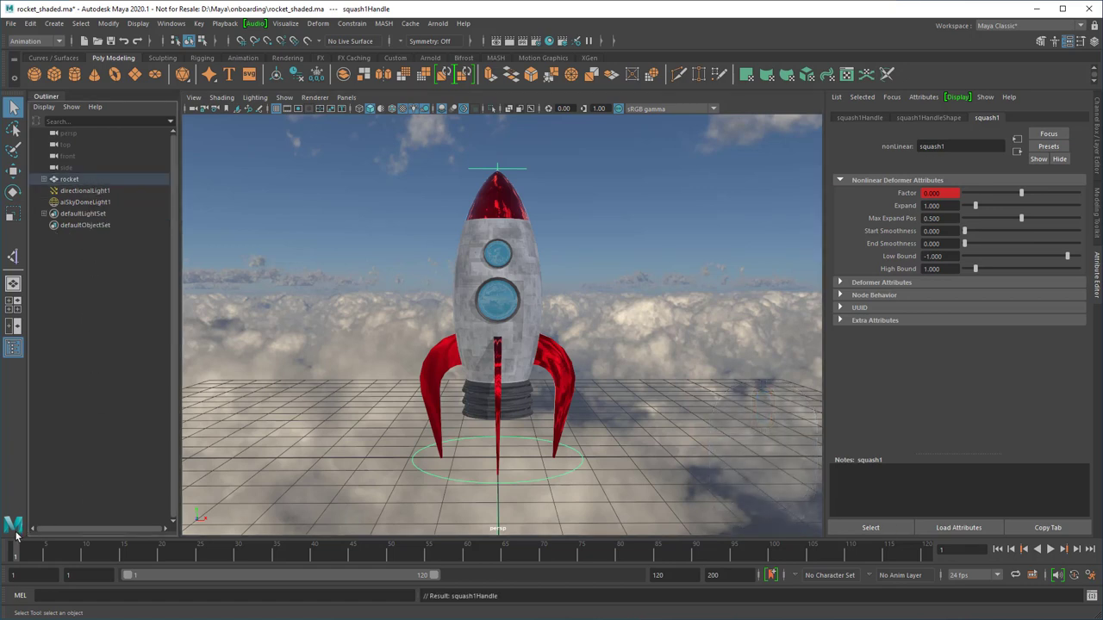
pyautogui.hotkey('alt', 'v')
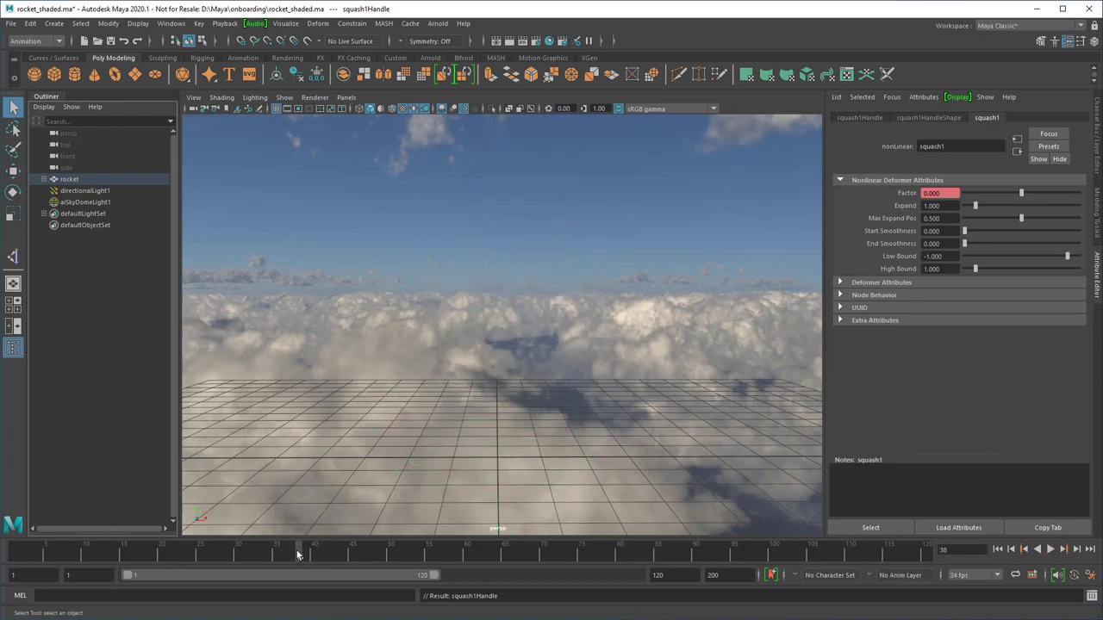
# At frame 27, set the squash1 deformer's Factor to 0.25 and key it for a stretch
pyautogui.moveTo(299, 557); pyautogui.dragTo(220, 564)
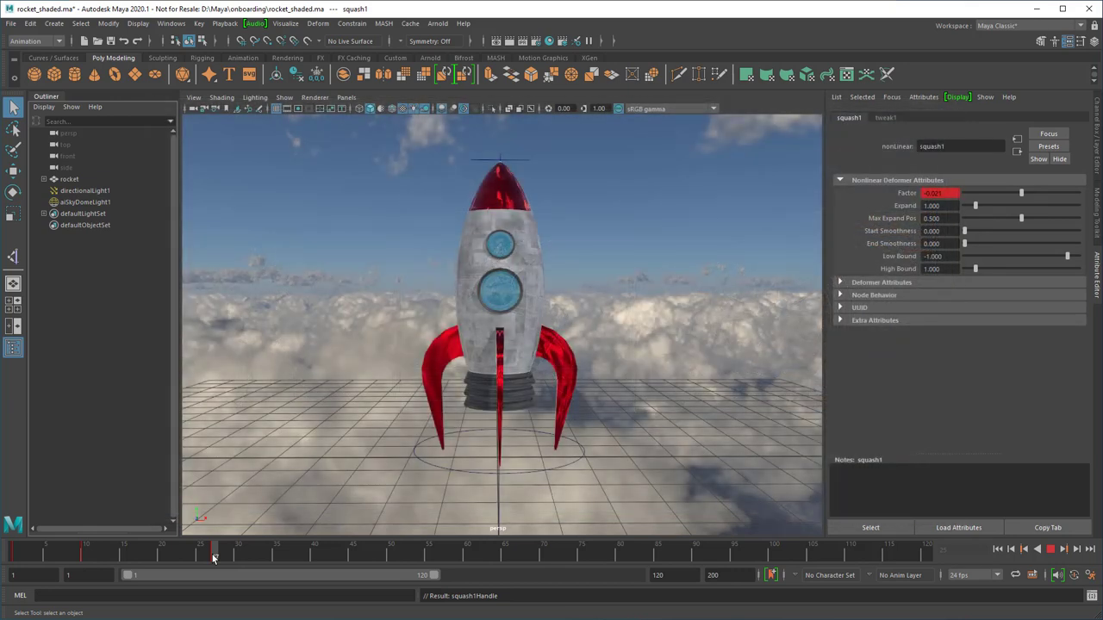
pyautogui.moveTo(215, 559); pyautogui.dragTo(214, 558)
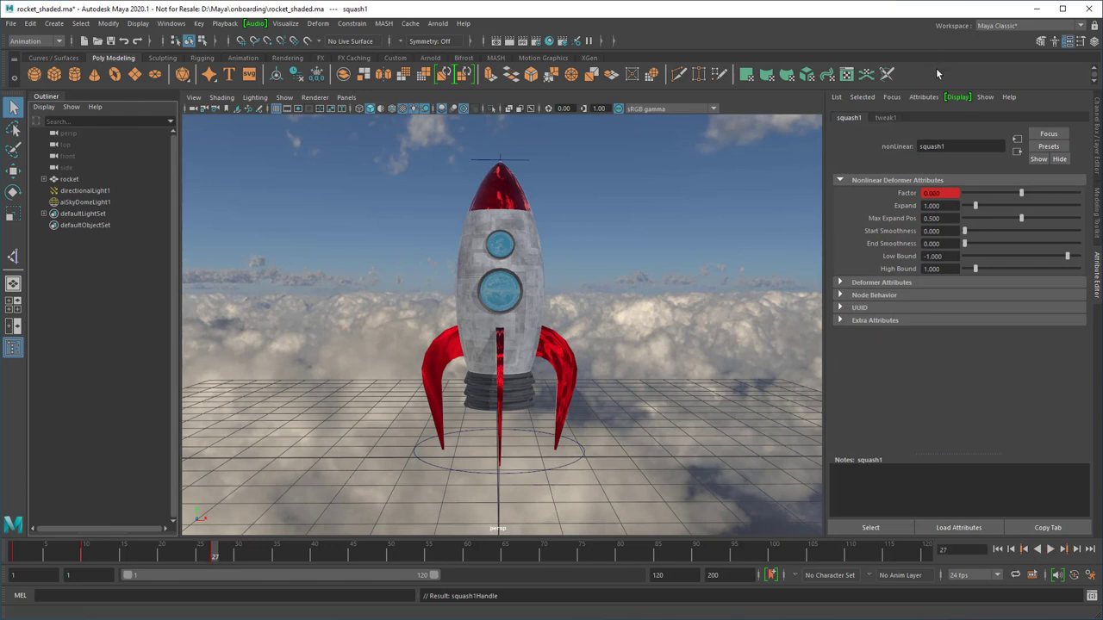
pyautogui.moveTo(941, 193); pyautogui.dragTo(905, 194)
pyautogui.write('0.25')
pyautogui.press('Return')
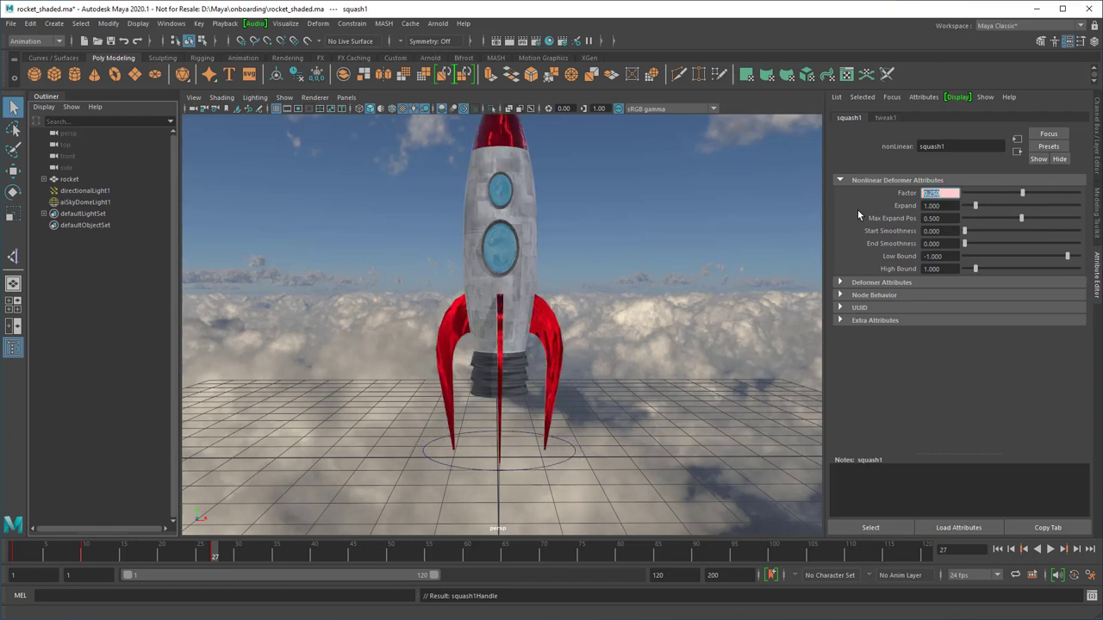
pyautogui.moveTo(902, 193); pyautogui.dragTo(928, 212, button='right')
# At frame 31, set the squash Factor to 0 and key it
pyautogui.moveTo(215, 555); pyautogui.dragTo(245, 559)
pyautogui.press('f')
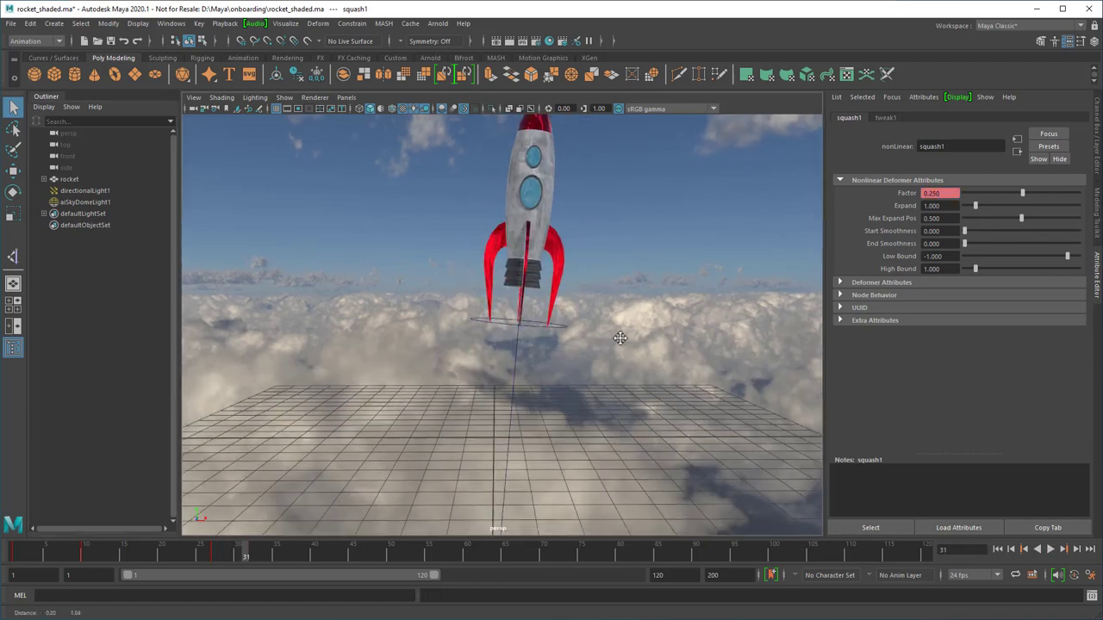
pyautogui.moveTo(945, 194); pyautogui.dragTo(833, 186)
pyautogui.write('0')
pyautogui.press('Return')
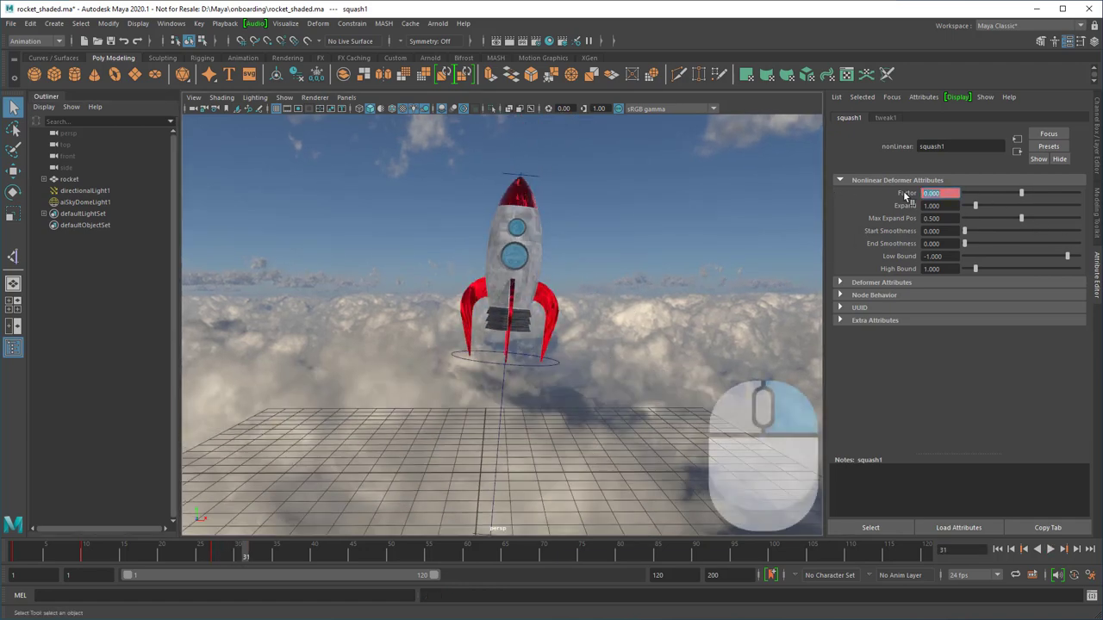
pyautogui.moveTo(906, 194); pyautogui.dragTo(920, 212, button='right')
# Play back the launch from frame 1 to review the squash and stretch
pyautogui.moveTo(246, 554); pyautogui.dragTo(2, 576)
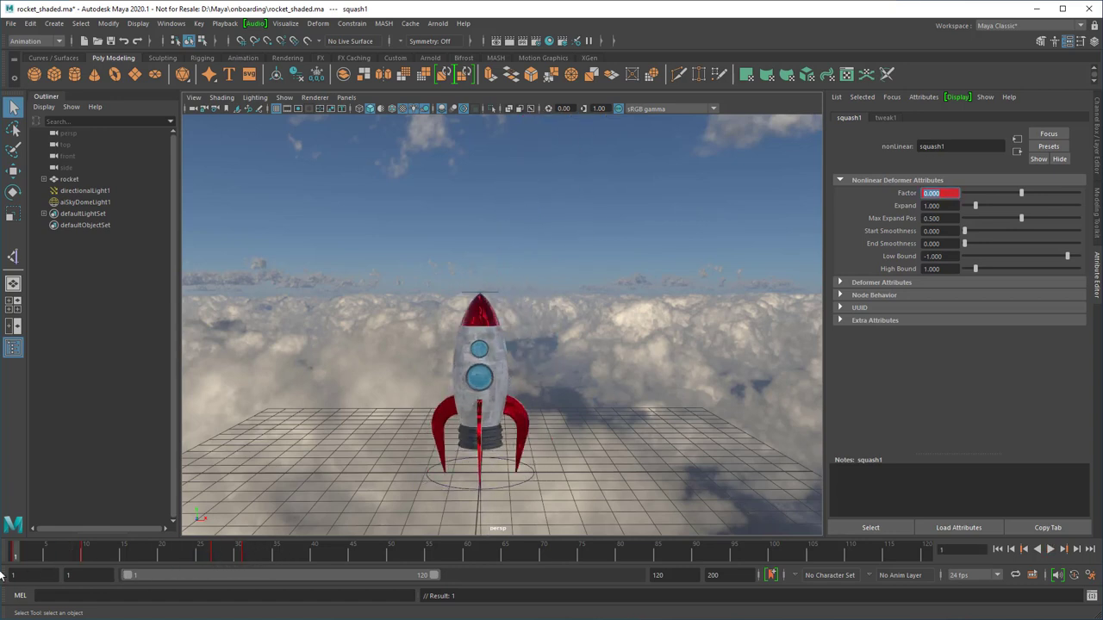
pyautogui.click(1051, 549)
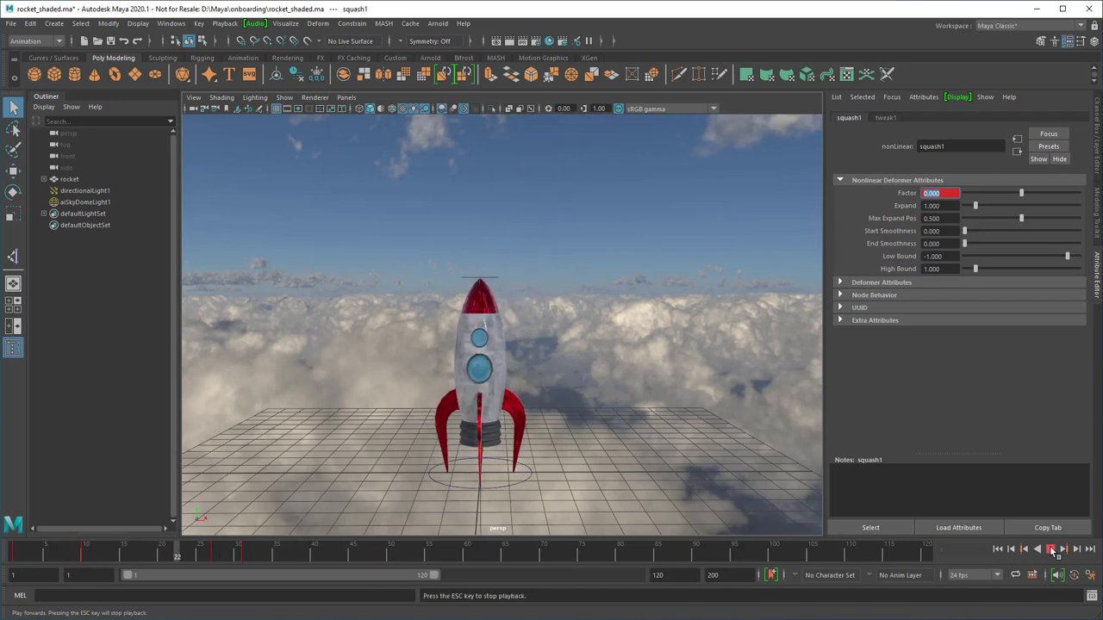
pyautogui.click(1050, 549)
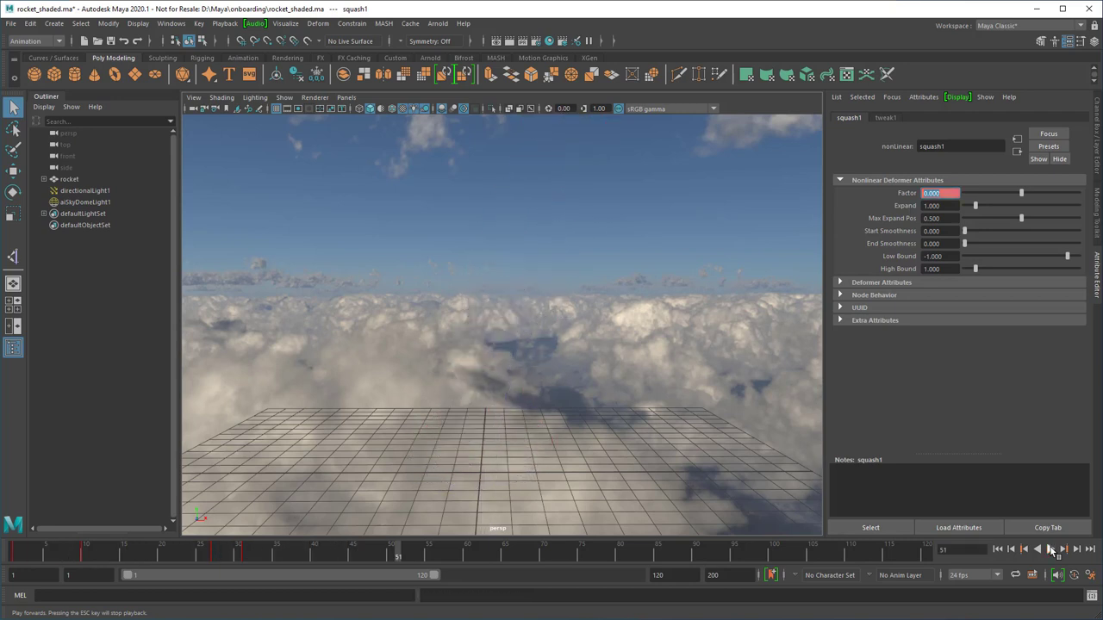
pyautogui.click(1000, 549)
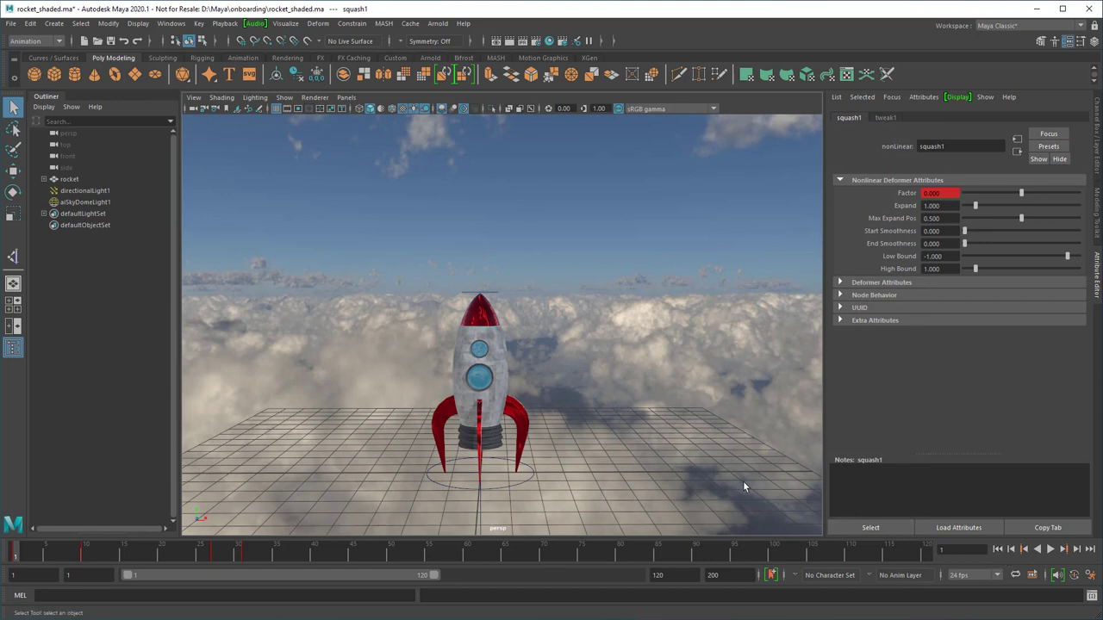
# Move the squash Factor key at frame 10 to frame 18 and scrub through the launch
pyautogui.keyDown('shift'); pyautogui.moveTo(54, 557); pyautogui.dragTo(163, 576); pyautogui.keyUp('shift')
pyautogui.click(145, 561)
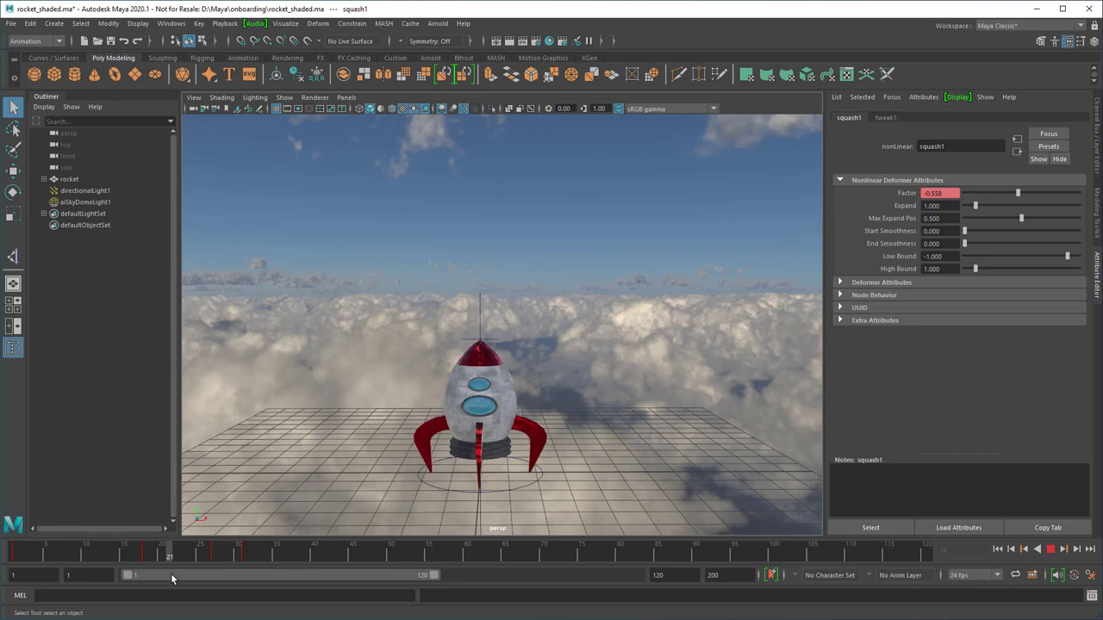
pyautogui.moveTo(236, 557); pyautogui.dragTo(350, 558)
pyautogui.keyDown('shift'); pyautogui.click(244, 557); pyautogui.keyUp('shift')
# Select the rocket, shift its motion keys on the timeline to retime the takeoff, and play back the result
pyautogui.click(502, 403)
pyautogui.keyDown('shift'); pyautogui.click(206, 560); pyautogui.keyUp('shift')
pyautogui.scroll(-3, 500, 358)
pyautogui.scroll(-4, 480, 386)
pyautogui.keyDown('alt'); pyautogui.moveTo(501, 358); pyautogui.dragTo(463, 390, button='middle'); pyautogui.keyUp('alt')
pyautogui.keyDown('shift'); pyautogui.click(353, 555); pyautogui.keyUp('shift')
pyautogui.moveTo(353, 556); pyautogui.dragTo(367, 556)
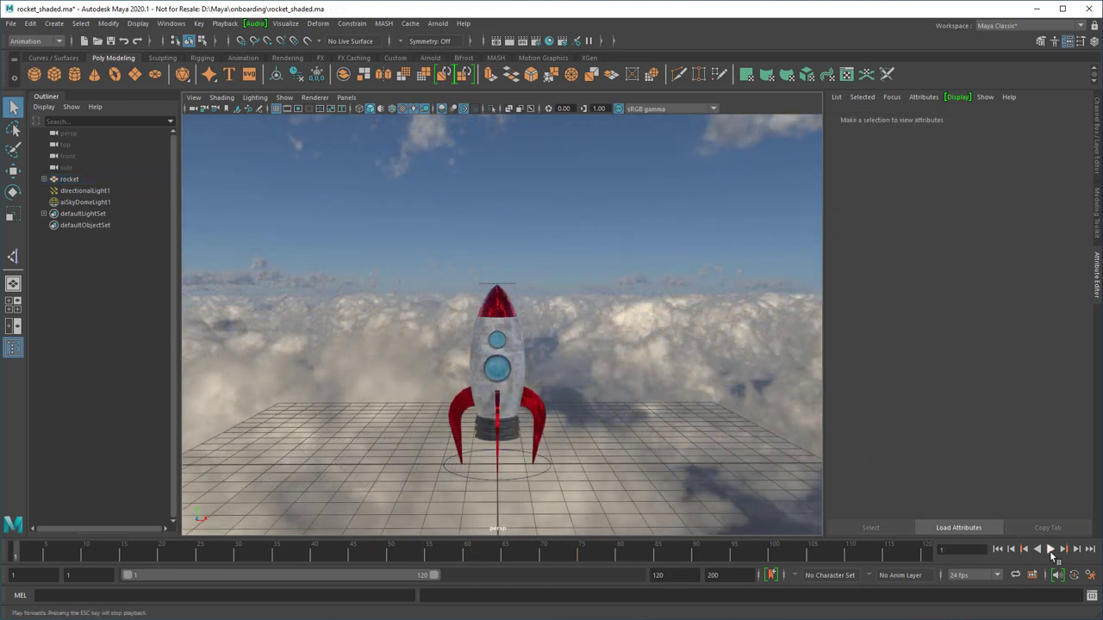
pyautogui.click(1051, 556)
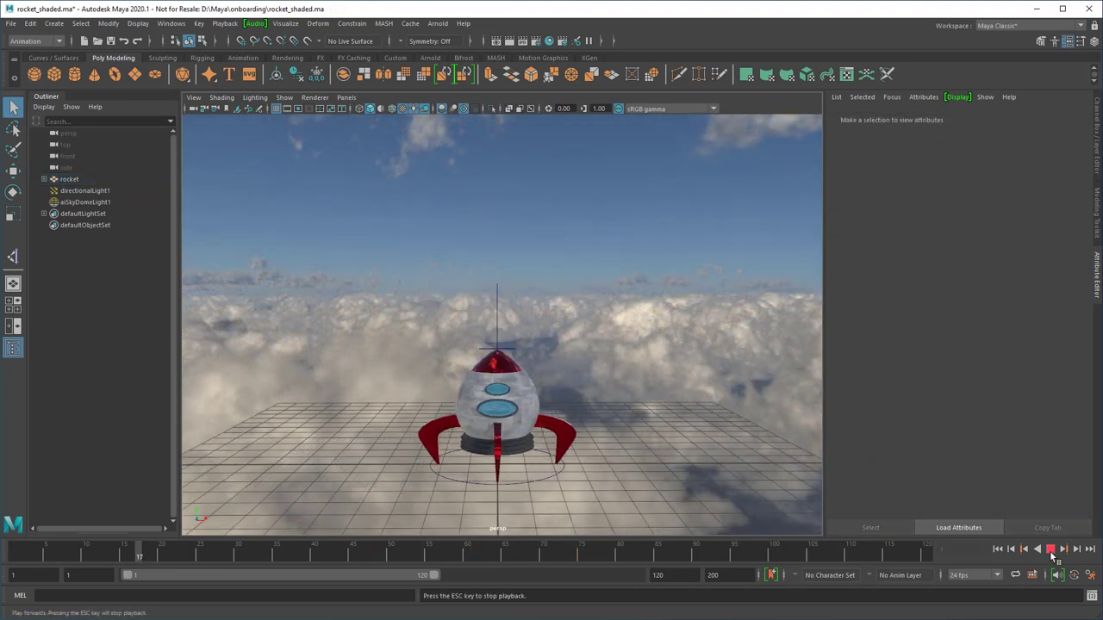
pyautogui.click(1051, 551)
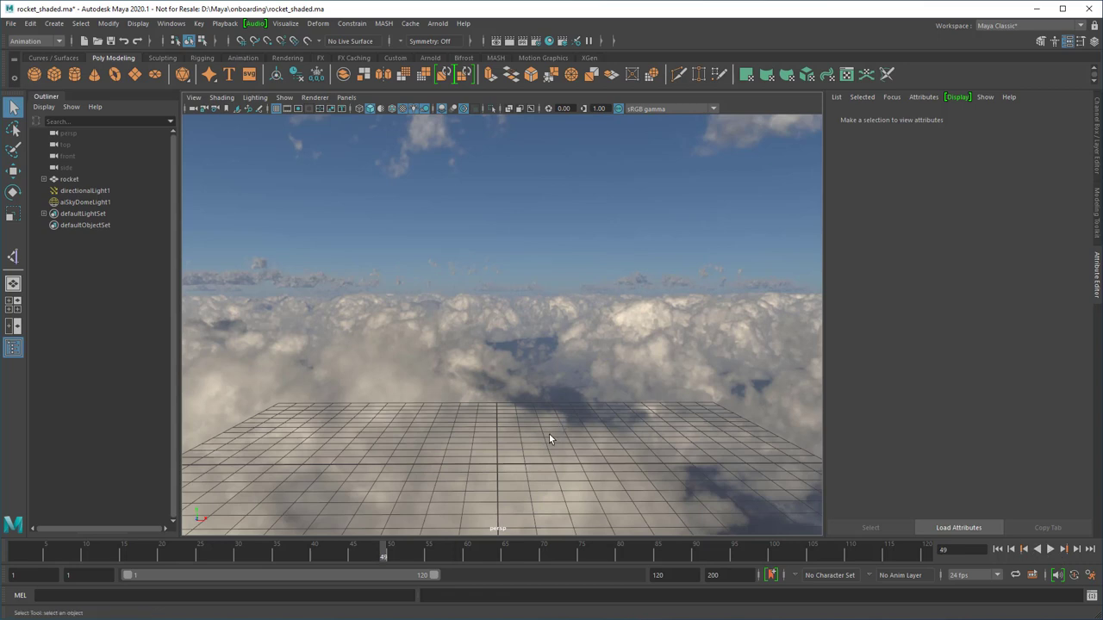
# Create a polygon sphere and set its Translate X to 55 and Translate Y to 90
pyautogui.scroll(-6, 549, 433)
pyautogui.keyDown('alt'); pyautogui.moveTo(601, 306); pyautogui.dragTo(546, 424, button='middle'); pyautogui.keyUp('alt')
pyautogui.keyDown('alt'); pyautogui.moveTo(585, 398); pyautogui.dragTo(566, 398, button='right'); pyautogui.keyUp('alt')
pyautogui.click(35, 74)
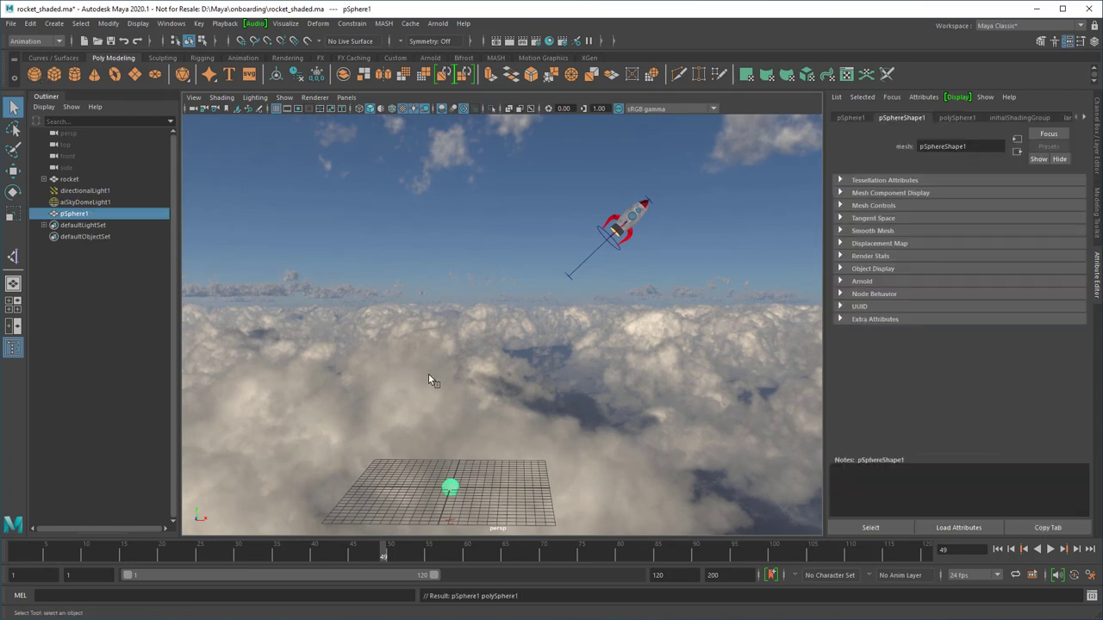
pyautogui.click(1095, 136)
pyautogui.click(1068, 131)
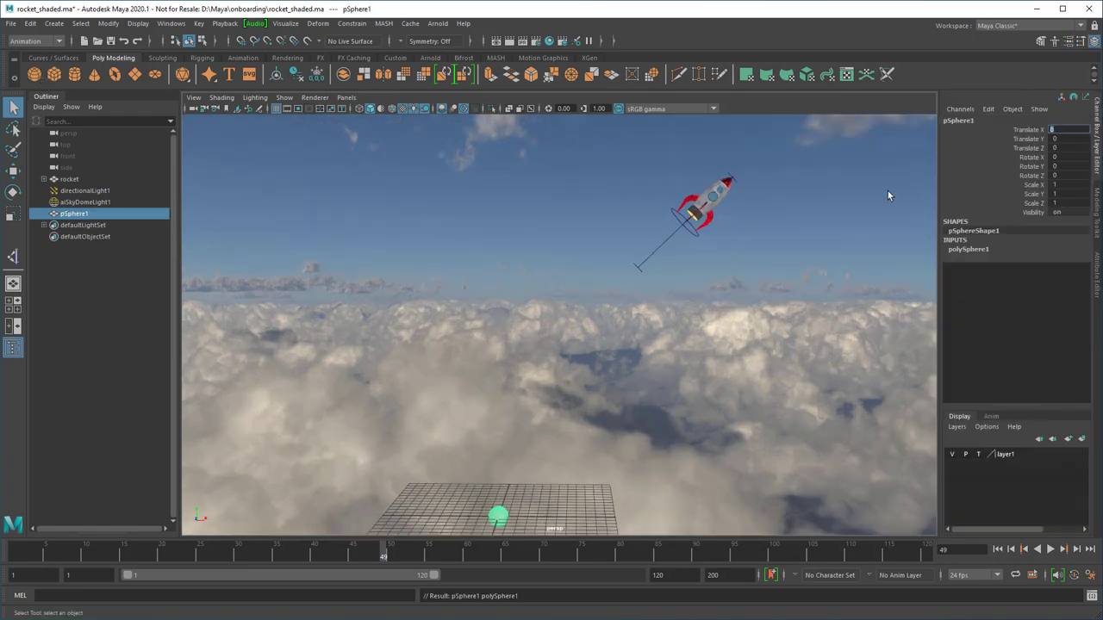
pyautogui.write('55')
pyautogui.press('Tab')
pyautogui.write('90')
pyautogui.press('Tab')
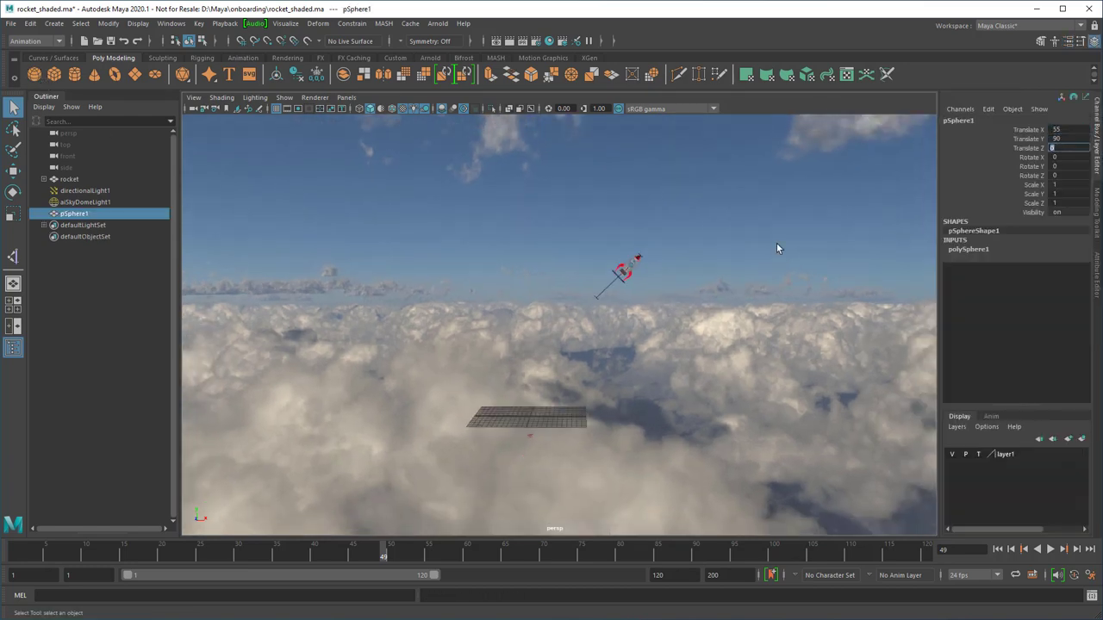
# Set the sphere's Scale X, Y and Z to 11.5
pyautogui.keyDown('alt'); pyautogui.moveTo(773, 238); pyautogui.dragTo(699, 380); pyautogui.keyUp('alt')
pyautogui.moveTo(1058, 185); pyautogui.dragTo(1062, 204)
pyautogui.write('11.5')
pyautogui.press('Return')
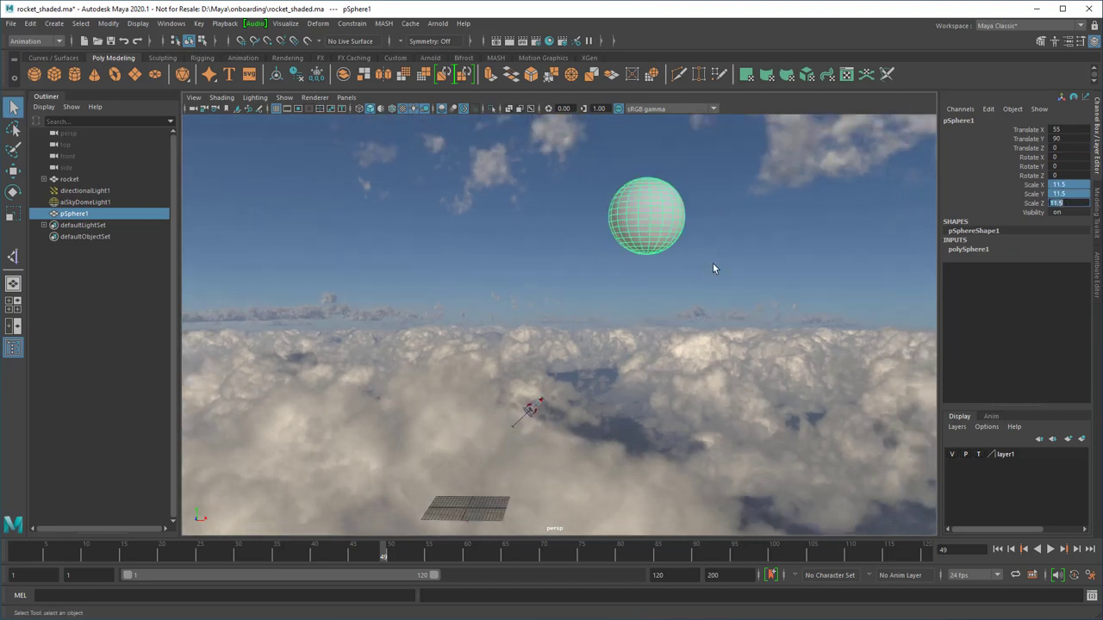
# Assign a new Standard Surface material to the sphere and show the material's attributes
pyautogui.press('f')
pyautogui.rightClick(570, 224)
pyautogui.moveTo(571, 224); pyautogui.dragTo(570, 516, button='right')
pyautogui.click(510, 110)
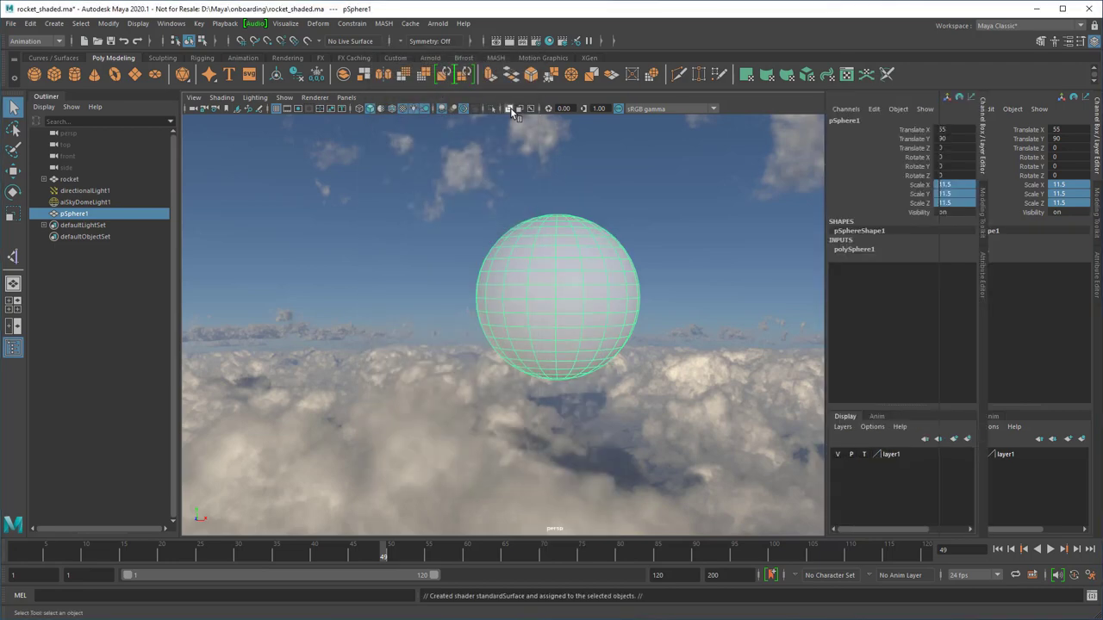
pyautogui.click(1023, 119)
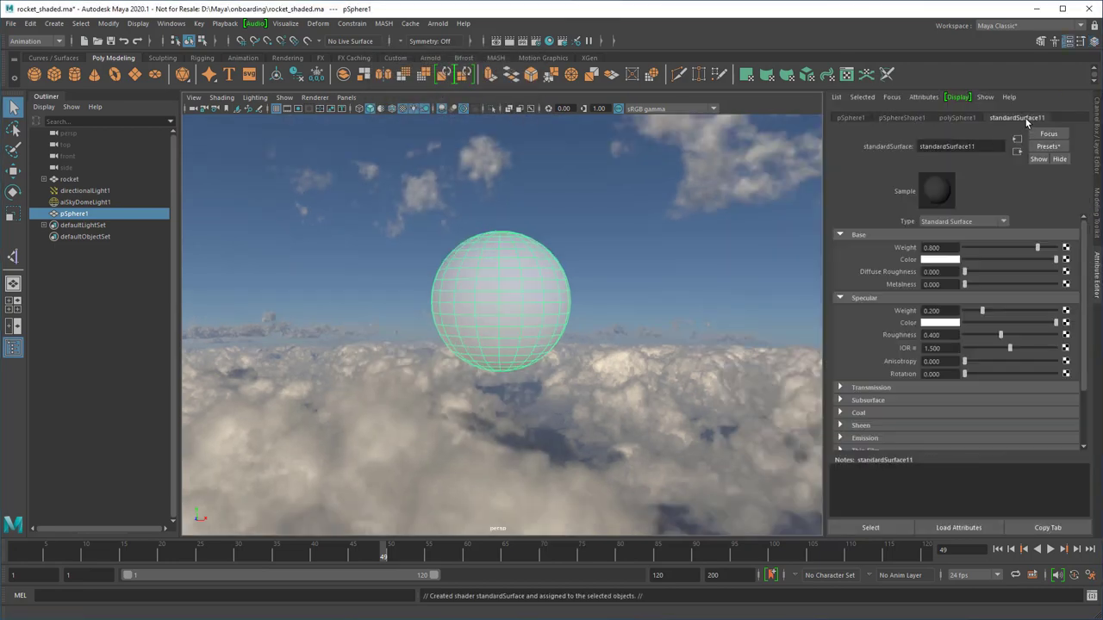
# Map a File texture to the sphere material's base Color and load the image lroc_color_poles_2k.tif
pyautogui.click(1066, 259)
pyautogui.click(722, 219)
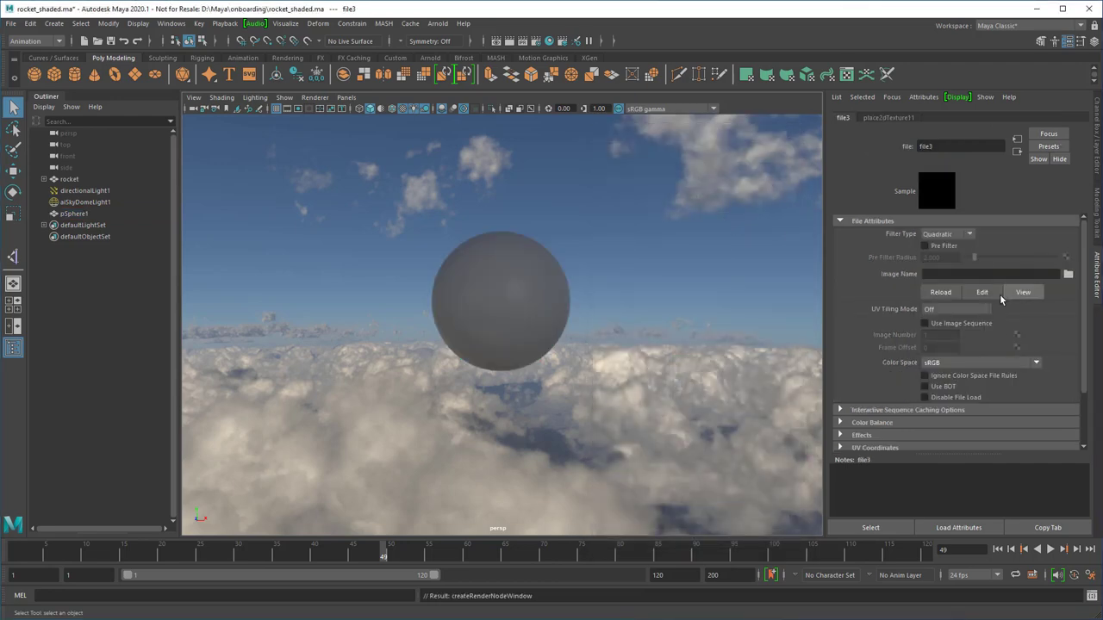
pyautogui.click(1069, 274)
pyautogui.doubleClick(354, 313)
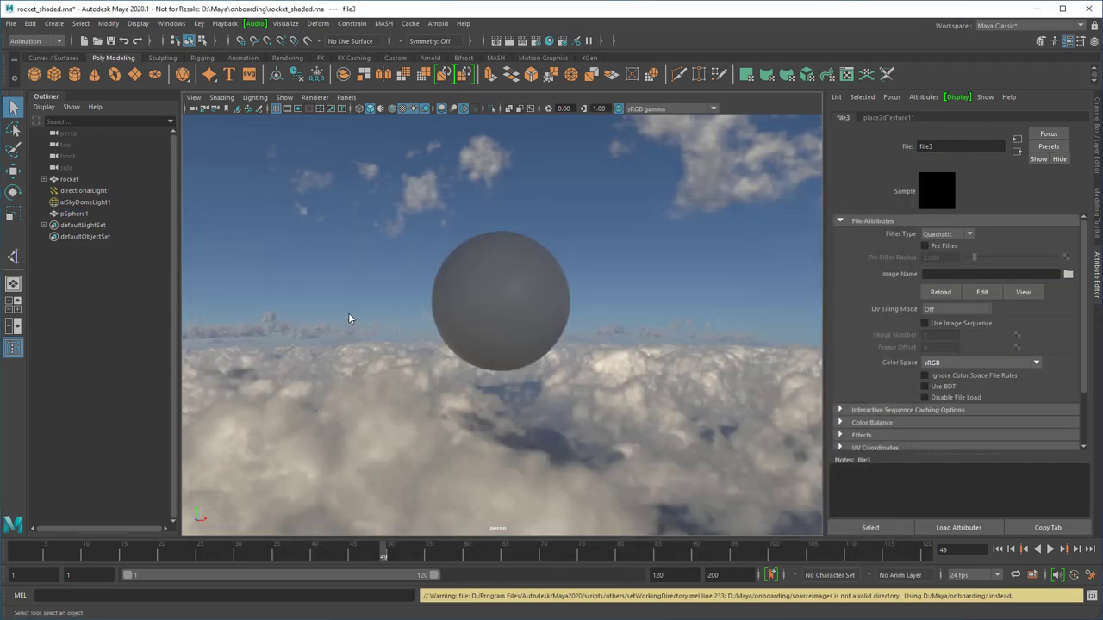
pyautogui.press('f')
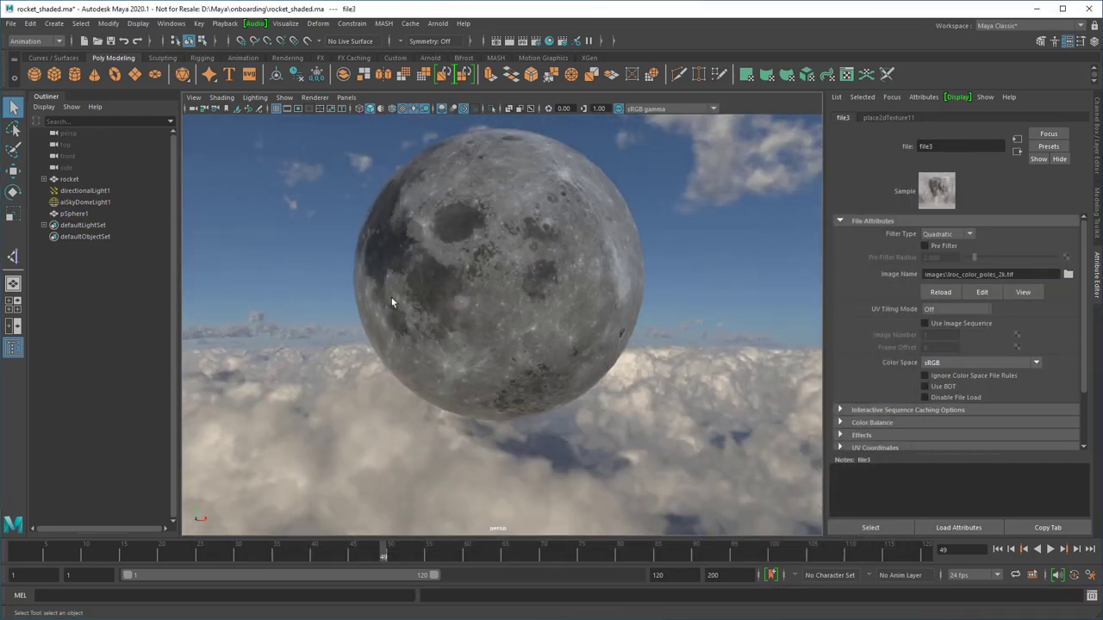
# Open the Hypershade and graph the node network of the moon's standardSurface11 material
pyautogui.click(550, 40)
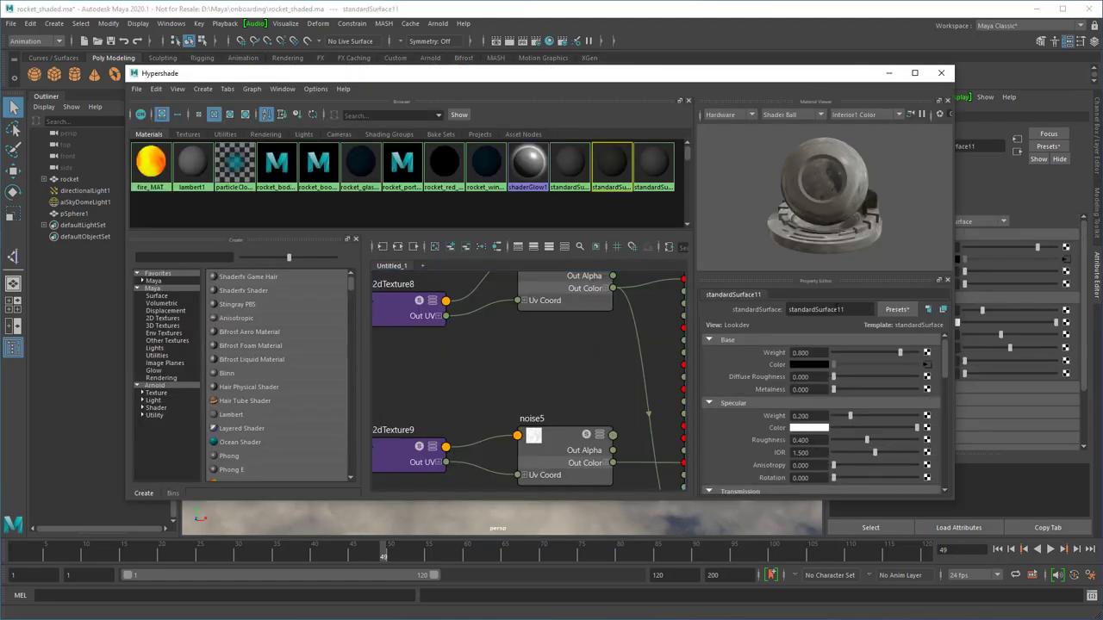
pyautogui.click(398, 248)
pyautogui.moveTo(362, 353); pyautogui.dragTo(318, 353)
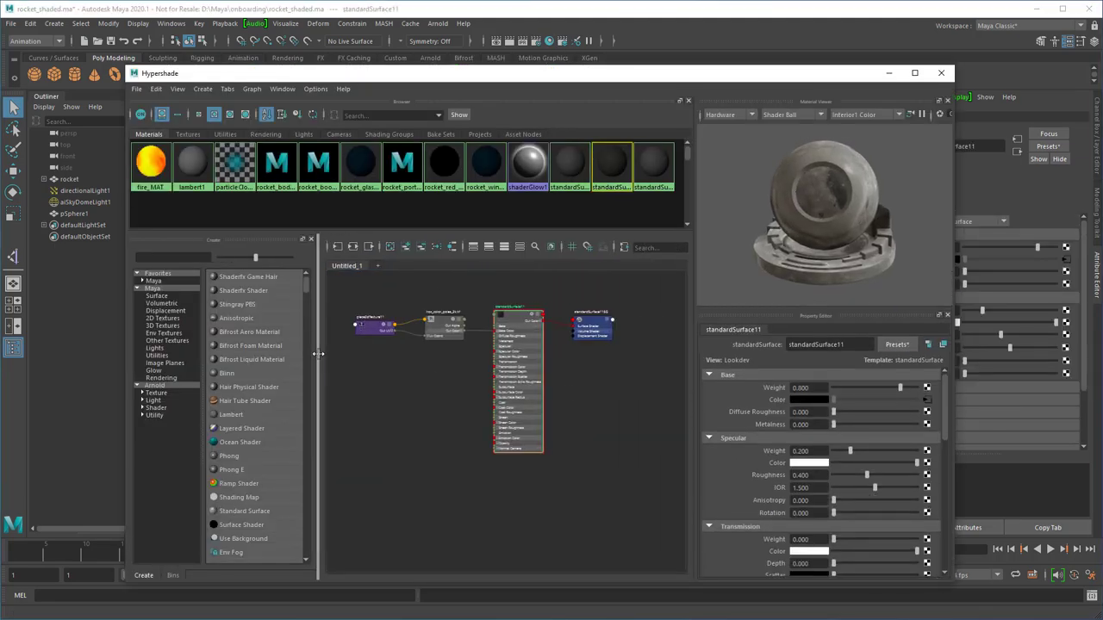
pyautogui.scroll(6, 598, 384)
pyautogui.scroll(-4, 446, 377)
# Add a bump2d node, connecting the texture's Out Alpha to Bump Value and its Out Normal to the material's Normal Camera
pyautogui.press('Tab')
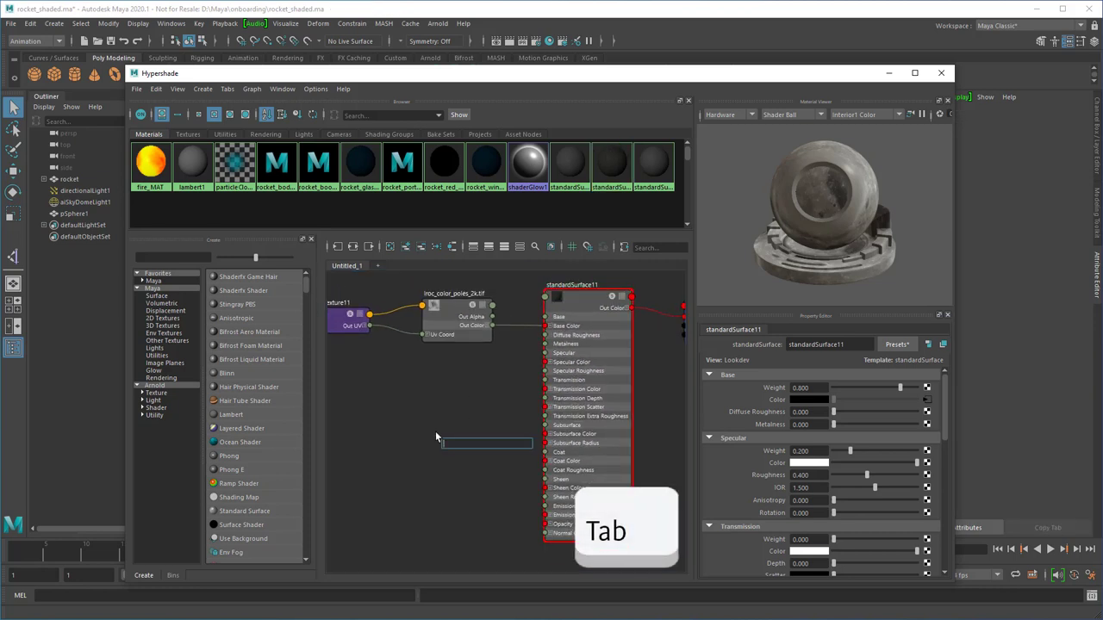
pyautogui.write('bump')
pyautogui.click(468, 453)
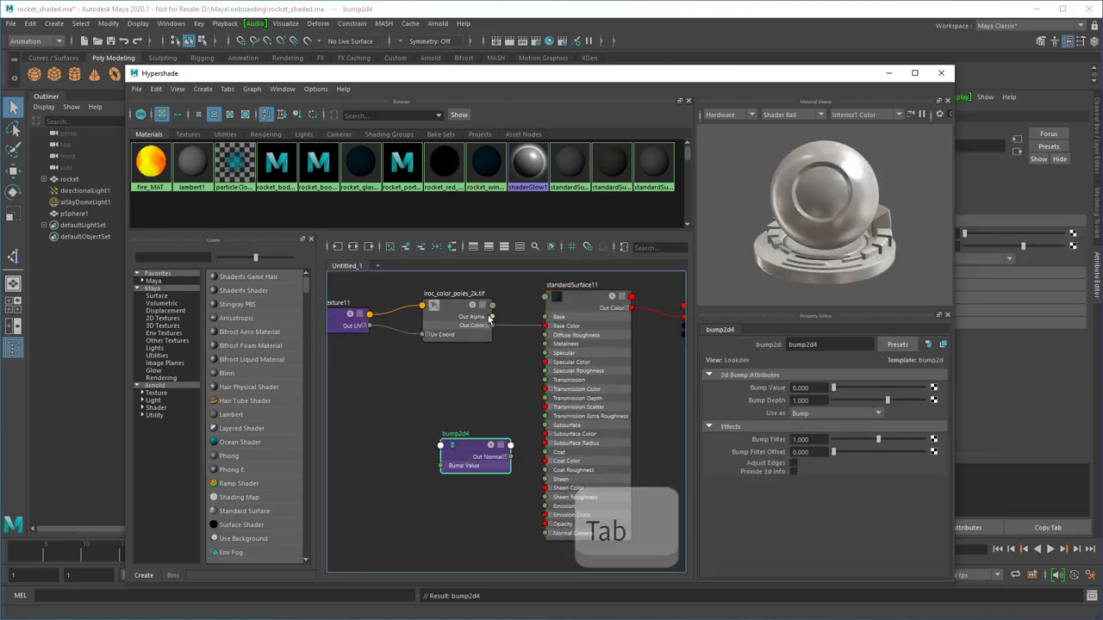
pyautogui.moveTo(490, 317); pyautogui.dragTo(441, 465)
pyautogui.moveTo(510, 457); pyautogui.dragTo(545, 533)
# Minimize the Hypershade and set the moon's Bump Depth to 0.25
pyautogui.click(887, 73)
pyautogui.scroll(5, 638, 298)
pyautogui.write('0.25')
pyautogui.press('Return')
# At frame 85, try posing the rocket at about X 80.7, Y 61.6, with a Z rotation of about -29.6°
pyautogui.scroll(-10, 681, 423)
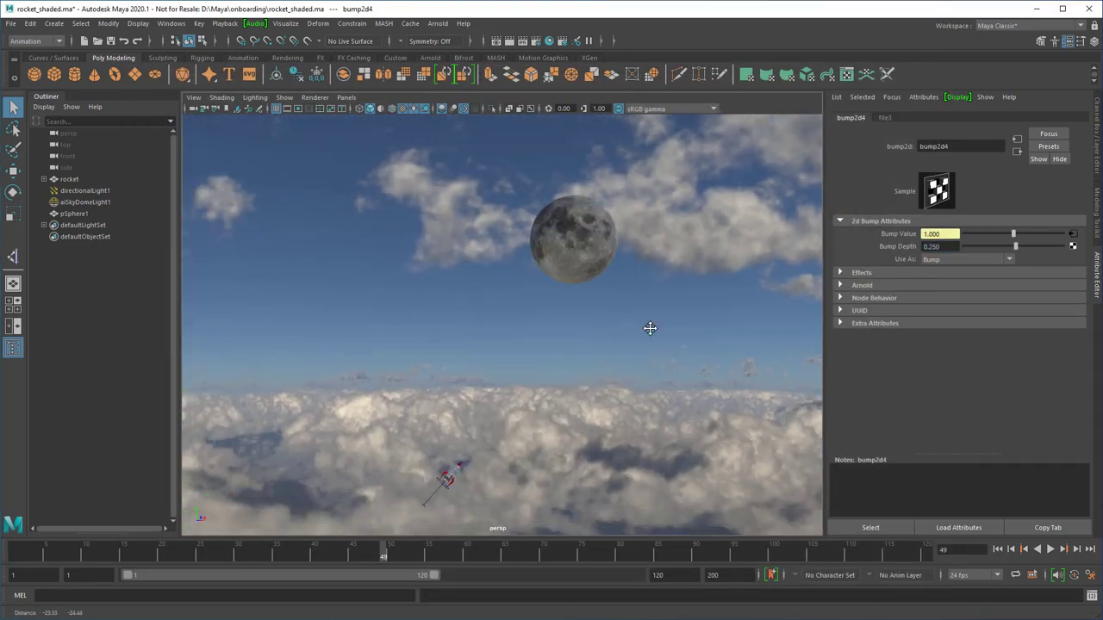
pyautogui.moveTo(692, 298)
pyautogui.keyDown('alt'); pyautogui.mouseDown()
pyautogui.moveTo(680, 320)
pyautogui.moveTo(708, 264)
pyautogui.moveTo(702, 288)
pyautogui.mouseUp(); pyautogui.keyUp('alt')
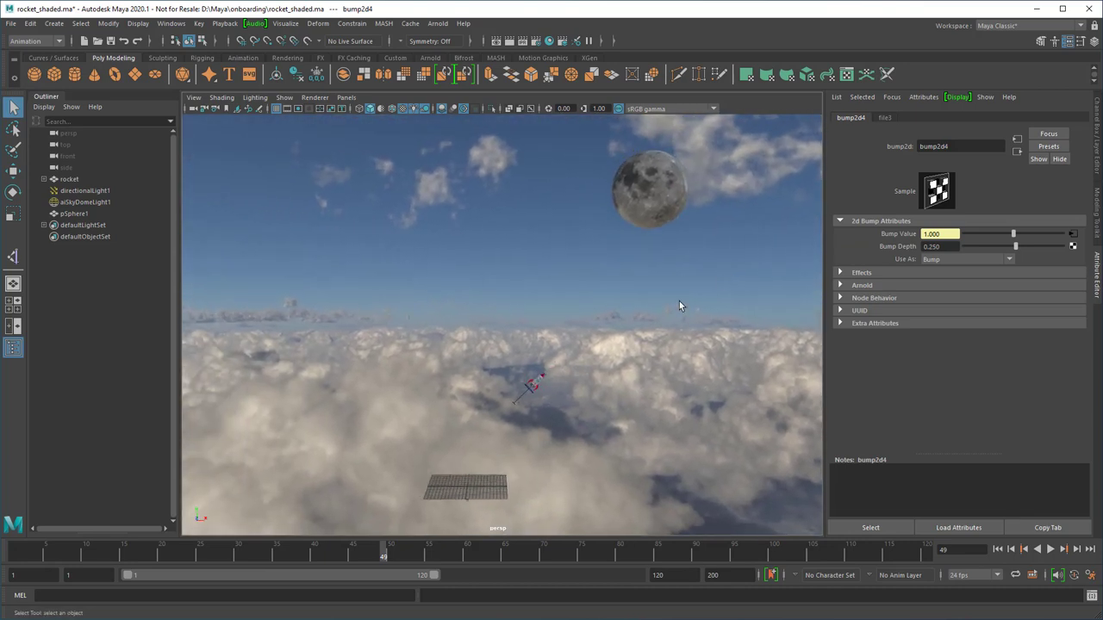
pyautogui.click(679, 300)
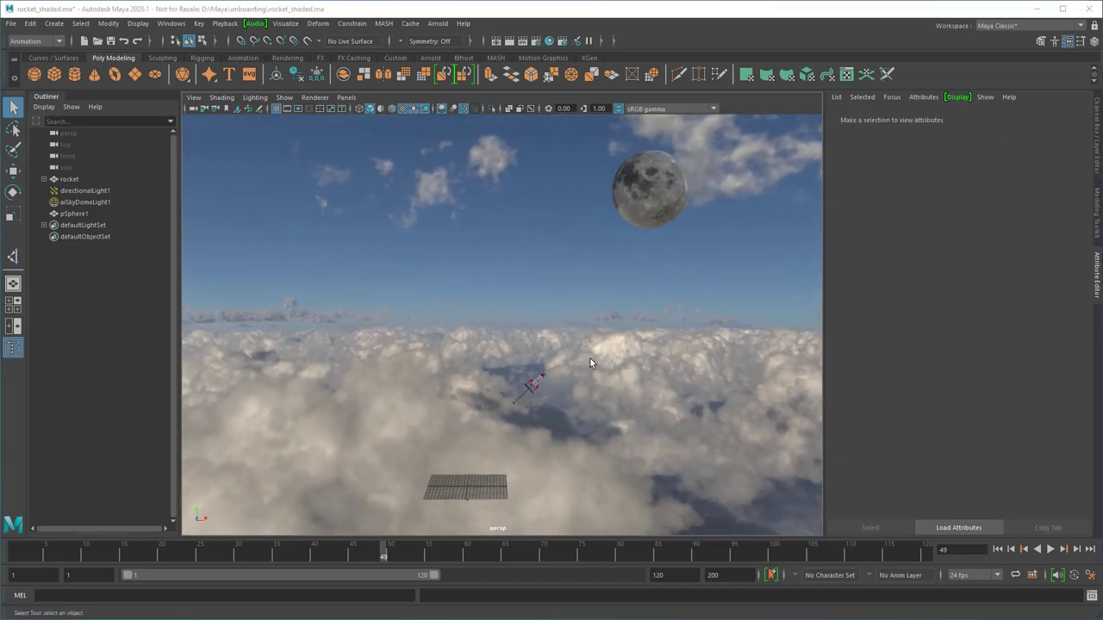
pyautogui.click(533, 382)
pyautogui.hotkey('alt', 'v')
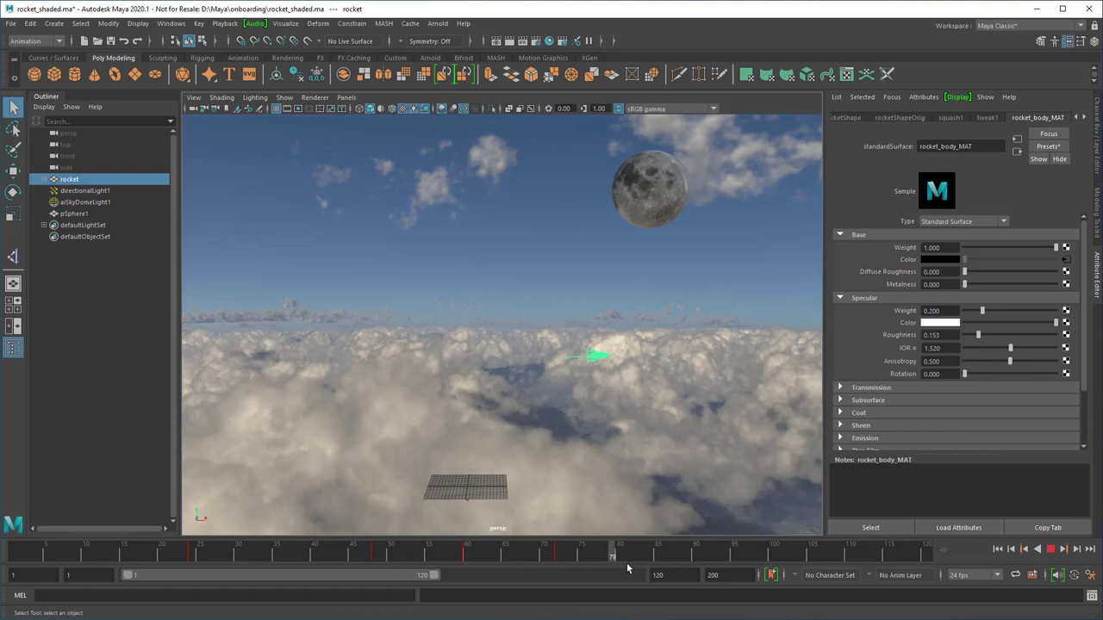
pyautogui.moveTo(662, 579); pyautogui.dragTo(659, 579)
pyautogui.keyDown('alt'); pyautogui.moveTo(655, 406); pyautogui.dragTo(522, 413, button='middle'); pyautogui.keyUp('alt')
pyautogui.scroll(4, 522, 414)
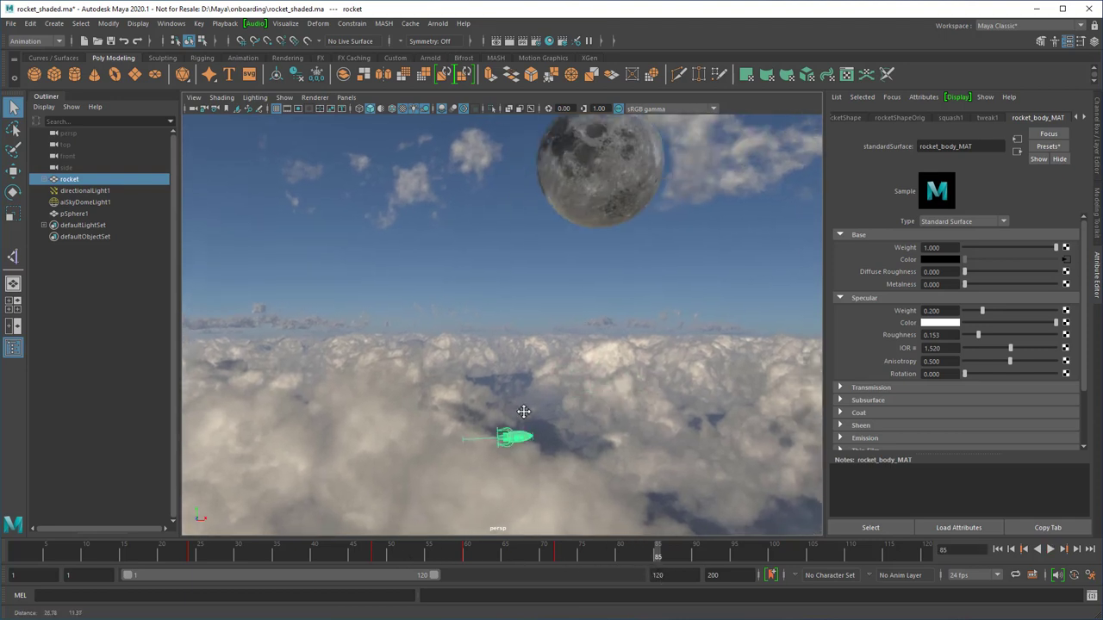
pyautogui.press('w')
pyautogui.moveTo(519, 477); pyautogui.dragTo(699, 344)
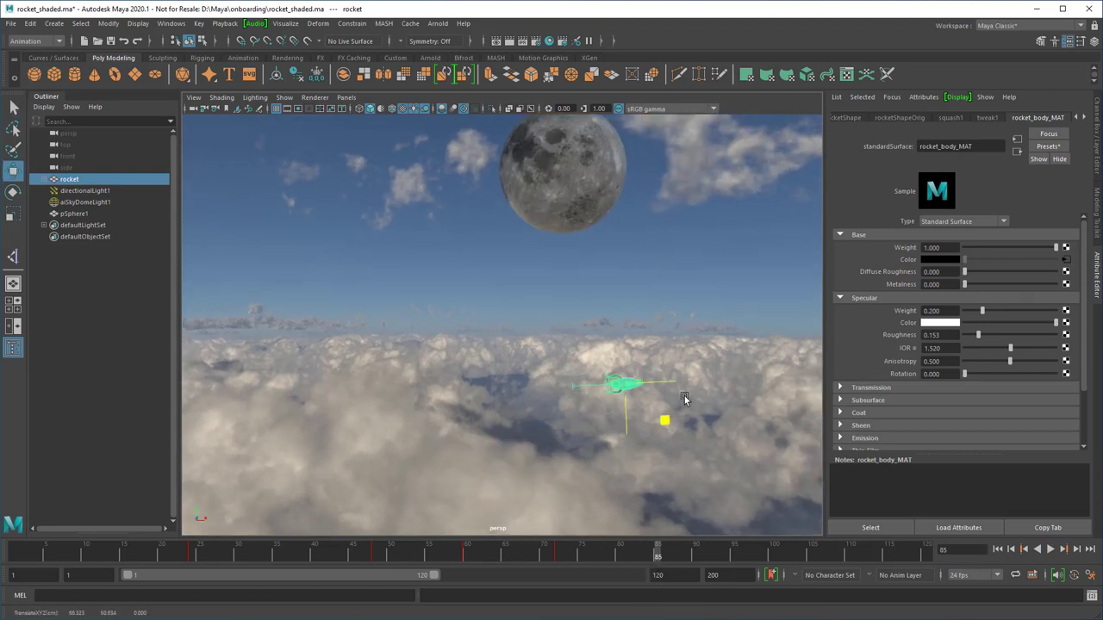
pyautogui.press('e')
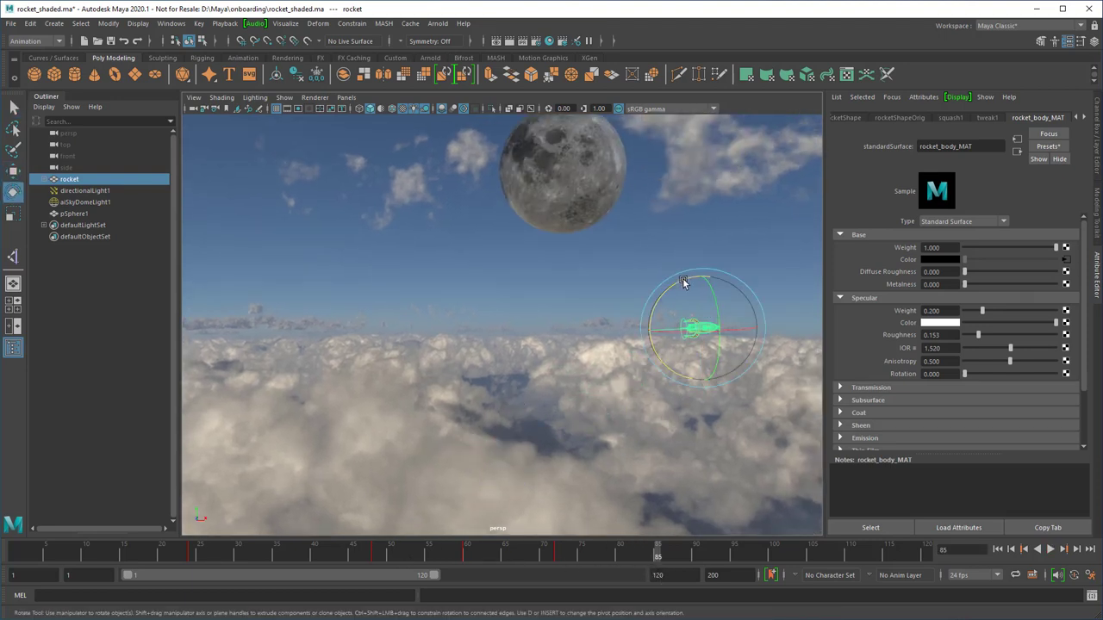
pyautogui.moveTo(678, 288); pyautogui.dragTo(782, 223)
# Key the rocket's Translate X, Translate Y and Rotate Z at frame 85 and play through the hand-keyed flight
pyautogui.click(1095, 124)
pyautogui.moveTo(1026, 129); pyautogui.dragTo(1026, 138)
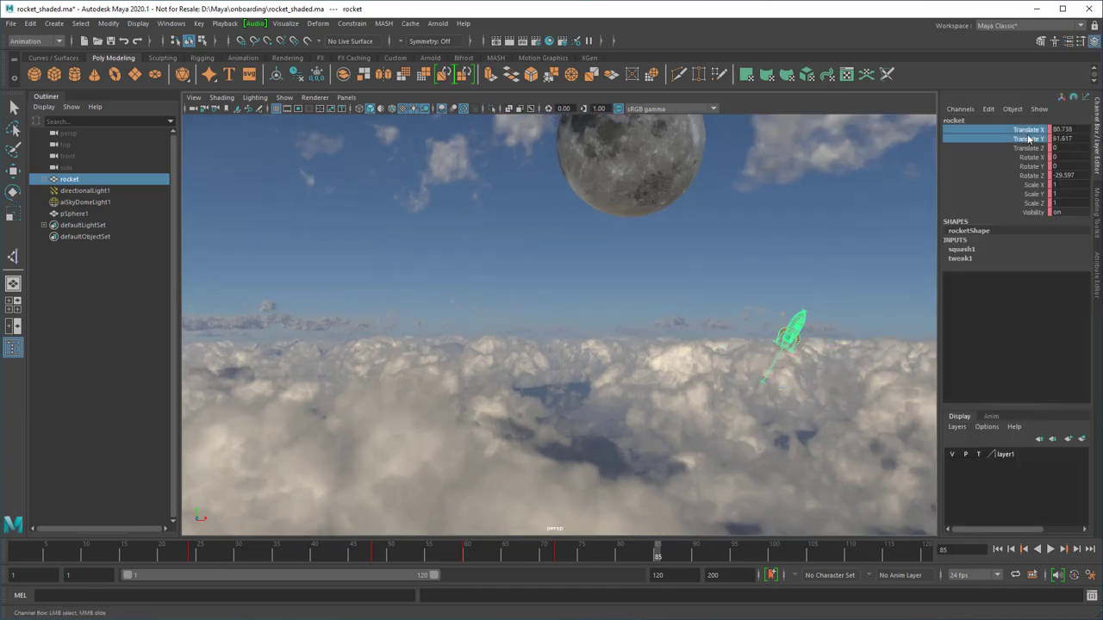
pyautogui.rightClick(1026, 180)
pyautogui.click(1010, 200)
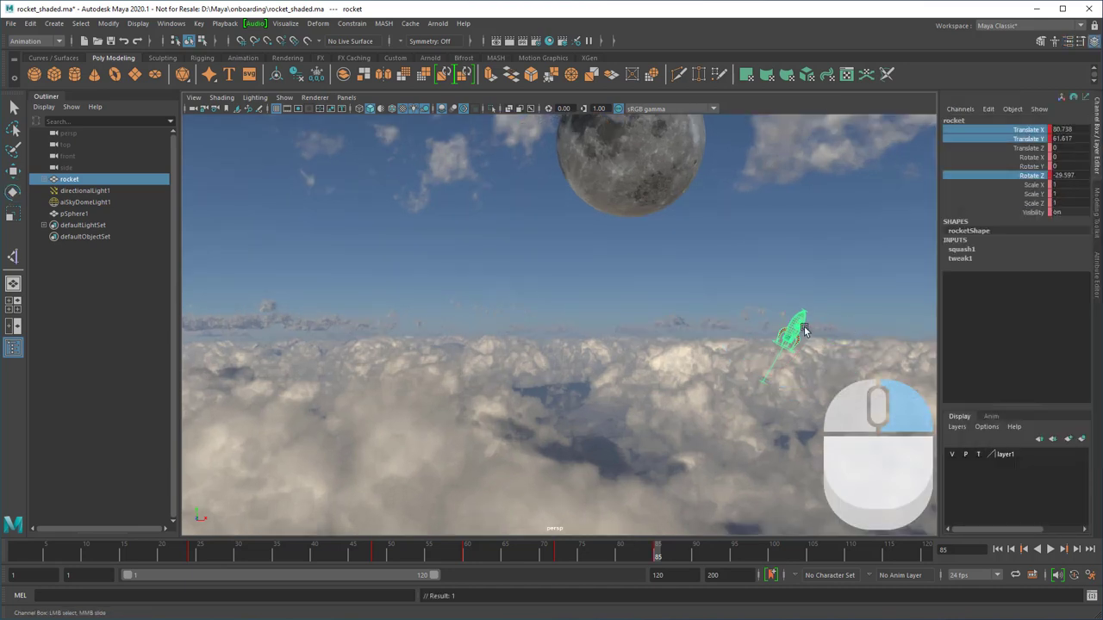
pyautogui.moveTo(657, 562); pyautogui.dragTo(471, 565)
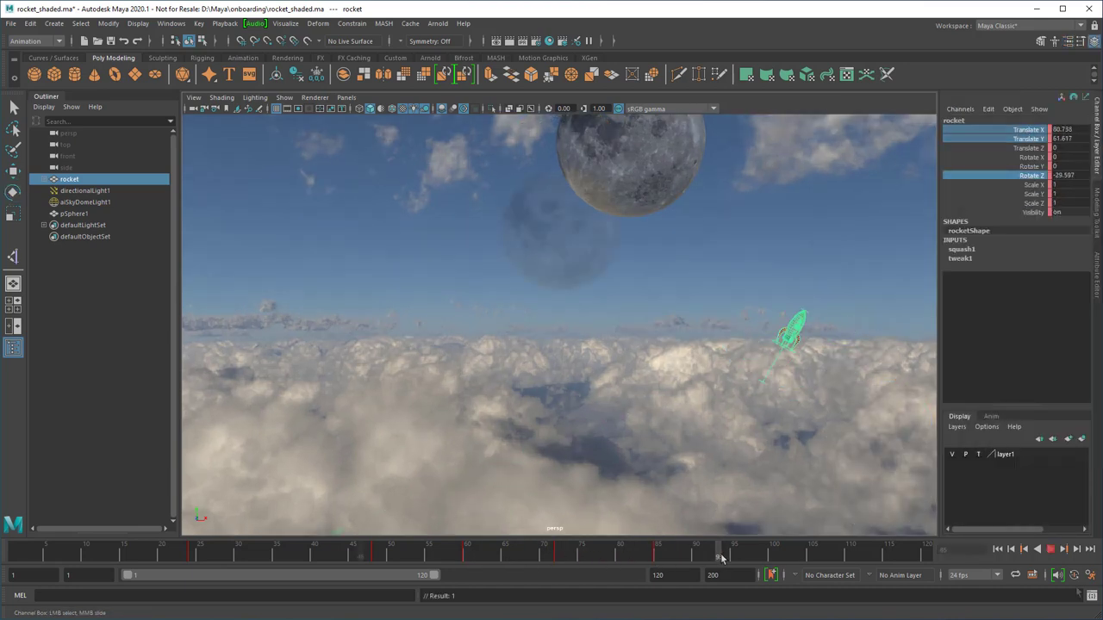
pyautogui.click(1051, 549)
pyautogui.scroll(-3, 692, 460)
pyautogui.keyDown('alt'); pyautogui.moveTo(692, 460); pyautogui.dragTo(804, 399, button='middle'); pyautogui.keyUp('alt')
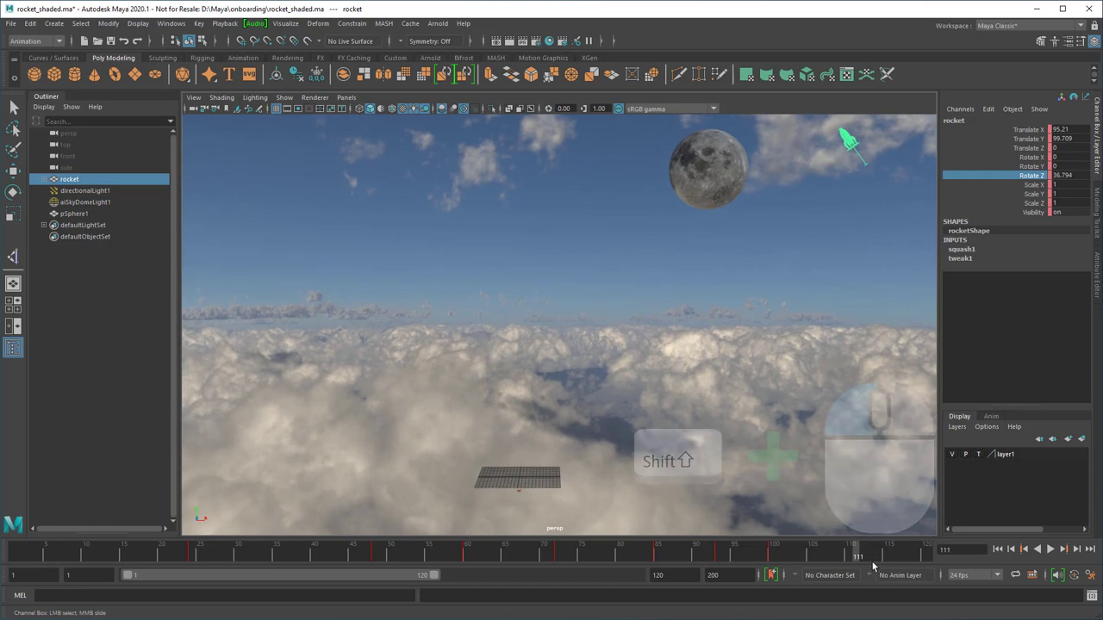
# Delete all of the rocket's keyframes between frames 1 and 111
pyautogui.keyDown('shift'); pyautogui.moveTo(857, 560); pyautogui.dragTo(16, 556); pyautogui.keyUp('shift')
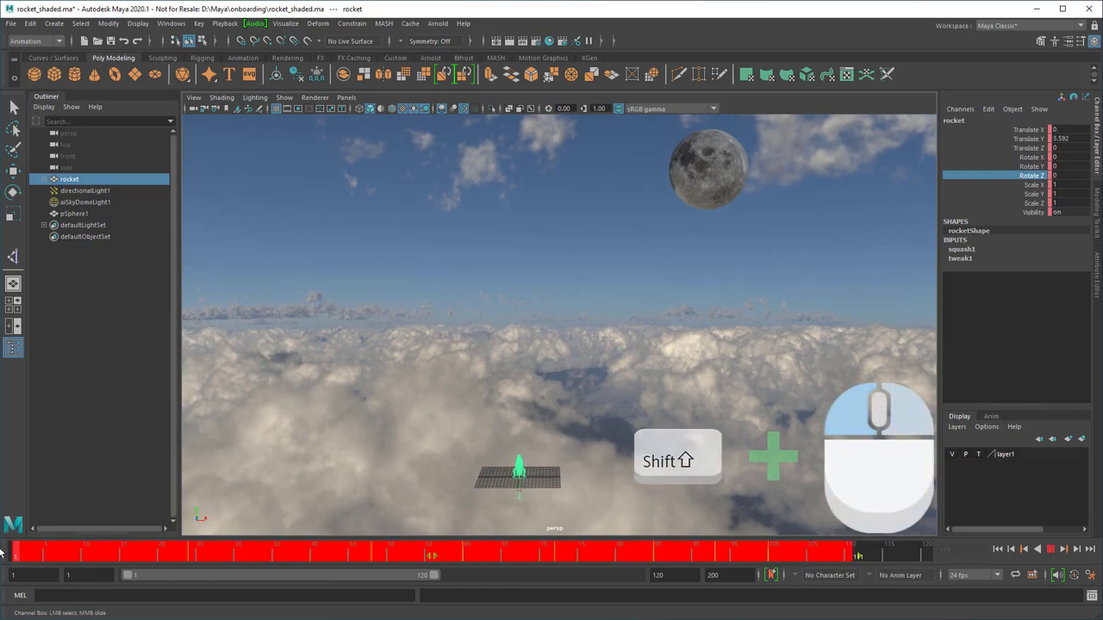
pyautogui.rightClick(352, 548)
pyautogui.click(408, 373)
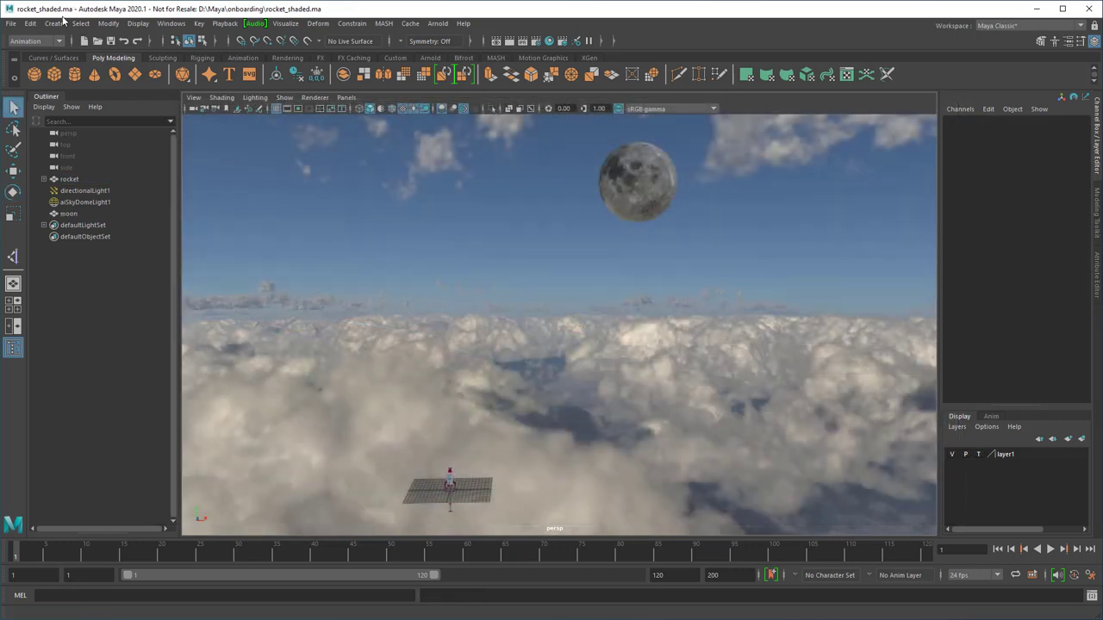
# In the front view, start a Bezier curve at the rocket and run its first segment straight up
pyautogui.click(55, 24)
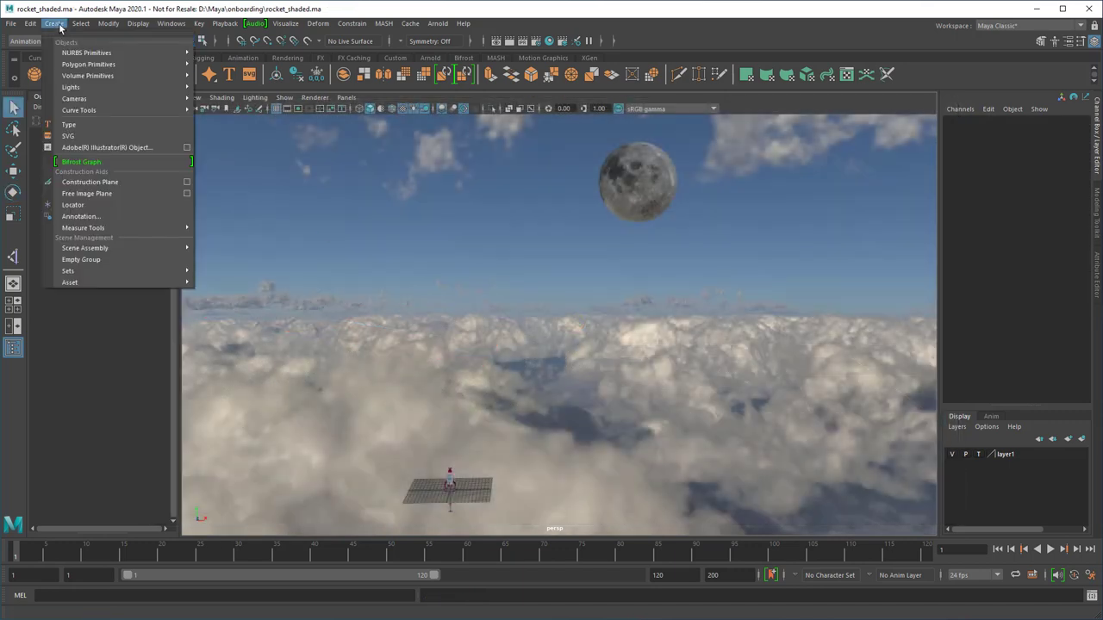
pyautogui.moveTo(104, 111)
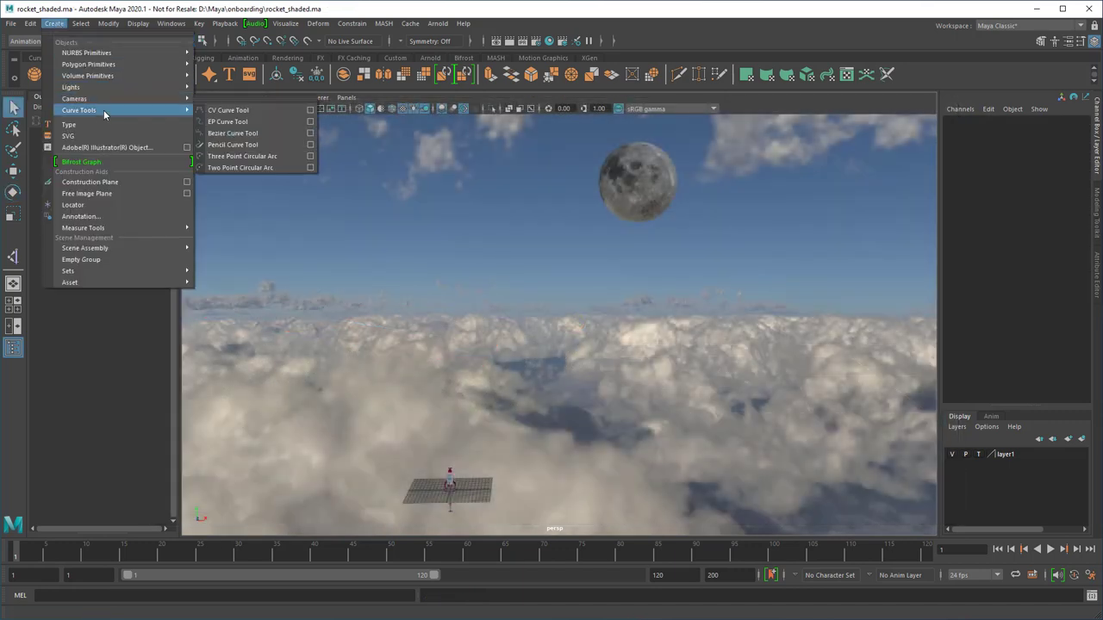
pyautogui.click(273, 133)
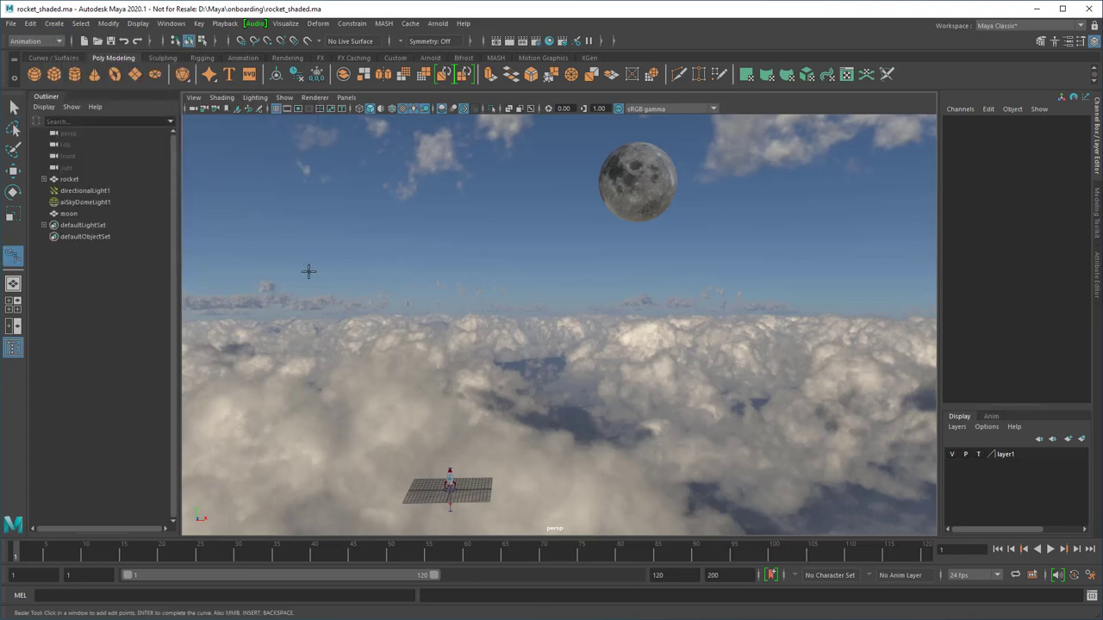
pyautogui.click(26, 310)
pyautogui.press('space')
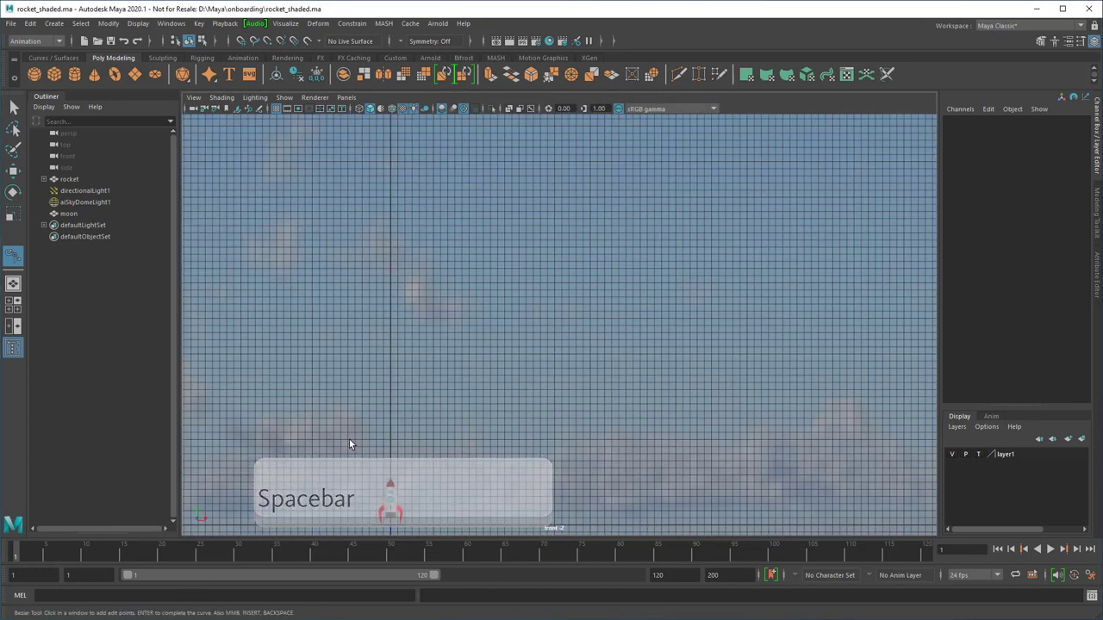
pyautogui.scroll(-5, 534, 387)
pyautogui.keyDown('alt'); pyautogui.moveTo(599, 301); pyautogui.dragTo(563, 390, button='middle'); pyautogui.keyUp('alt')
pyautogui.scroll(-1, 534, 403)
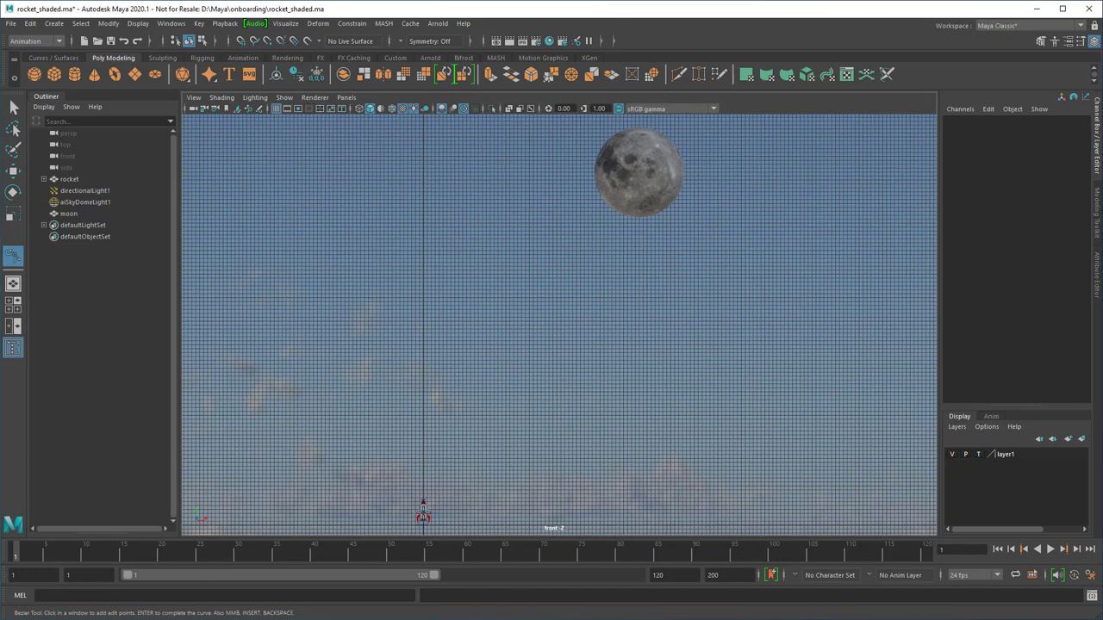
pyautogui.click(423, 512)
pyautogui.moveTo(423, 368); pyautogui.dragTo(426, 355)
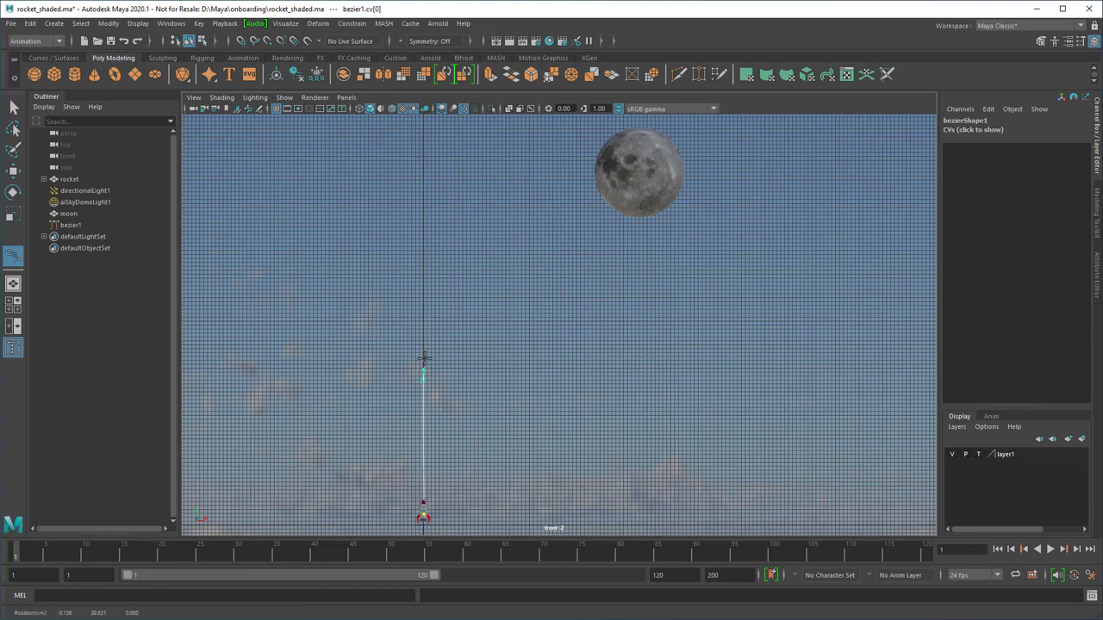
# Continue the Bezier curve over a crest and counterclockwise around the moon, ending it just beneath the moon, and complete it
pyautogui.moveTo(506, 265); pyautogui.dragTo(573, 265)
pyautogui.moveTo(734, 299); pyautogui.dragTo(795, 256)
pyautogui.keyDown('alt'); pyautogui.moveTo(795, 255); pyautogui.dragTo(717, 201, button='middle'); pyautogui.keyUp('alt')
pyautogui.moveTo(714, 216); pyautogui.dragTo(697, 192)
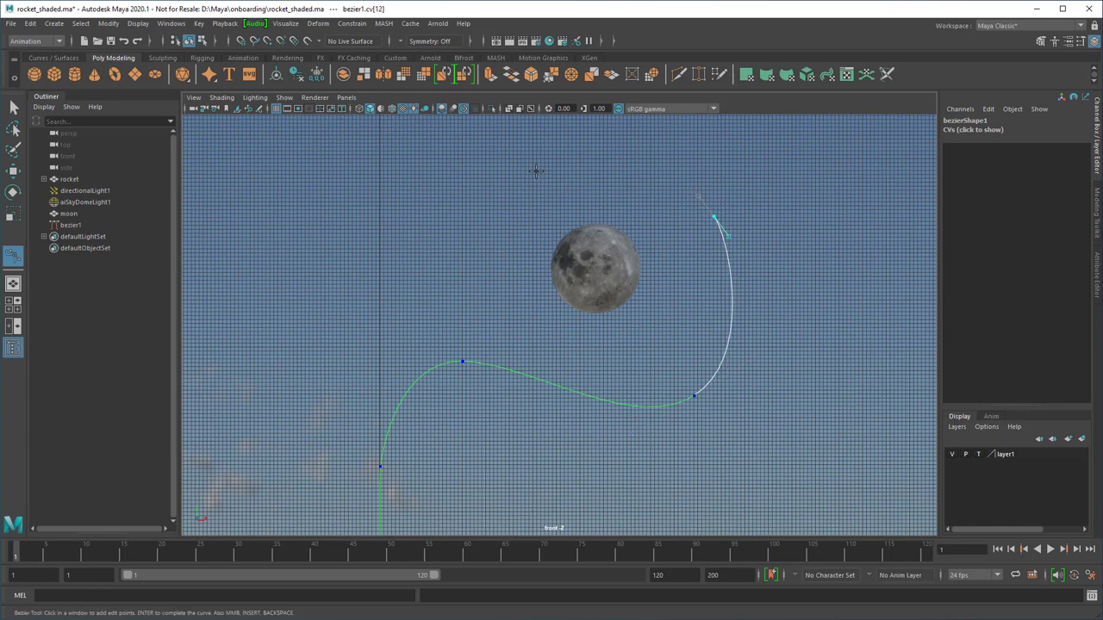
pyautogui.moveTo(534, 172); pyautogui.dragTo(425, 197)
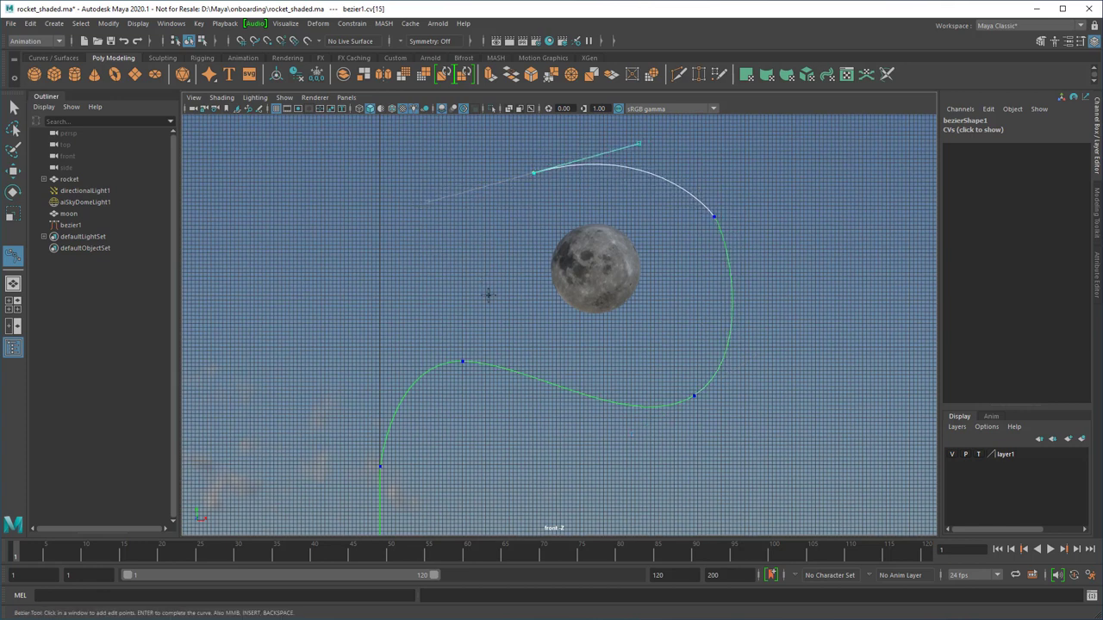
pyautogui.moveTo(502, 322); pyautogui.dragTo(520, 338)
pyautogui.moveTo(597, 321); pyautogui.dragTo(626, 283)
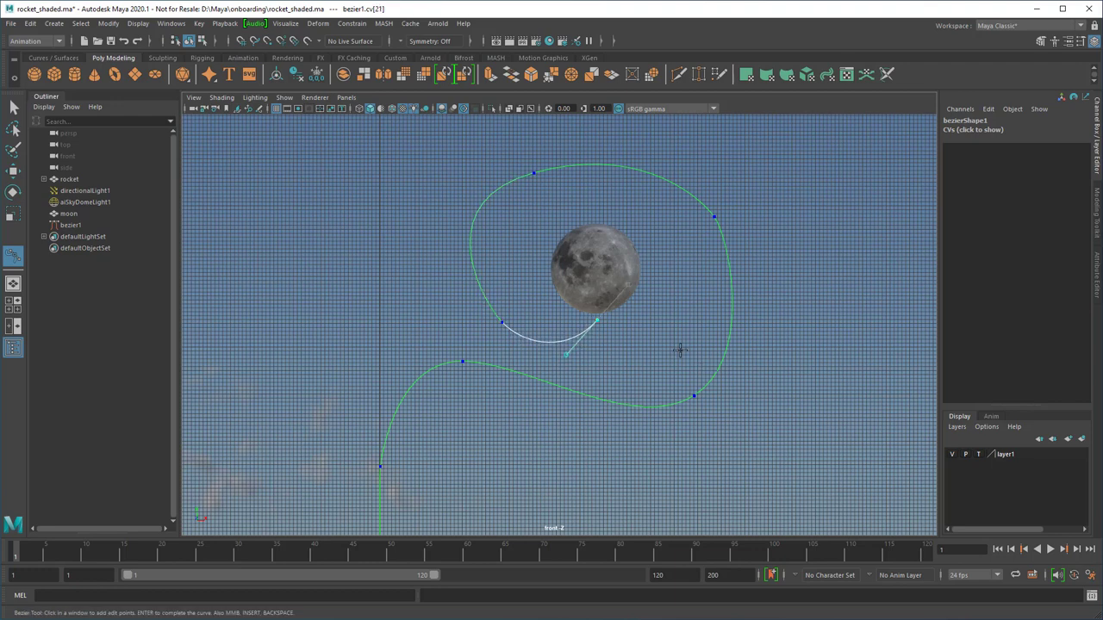
pyautogui.press('Return')
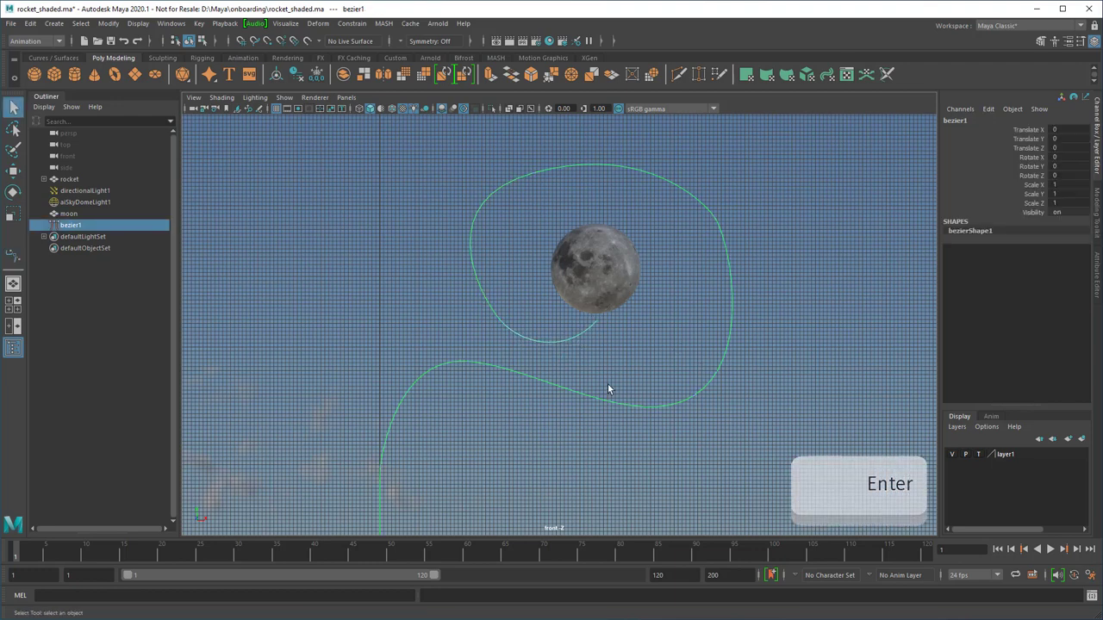
# Attach the rocket to the Bezier curve as a motion path, then clear the selection
pyautogui.keyDown('alt'); pyautogui.moveTo(598, 403); pyautogui.dragTo(633, 365, button='middle'); pyautogui.keyUp('alt')
pyautogui.keyDown('alt'); pyautogui.moveTo(633, 364); pyautogui.dragTo(488, 370, button='right'); pyautogui.keyUp('alt')
pyautogui.keyDown('alt'); pyautogui.moveTo(568, 366); pyautogui.dragTo(588, 337, button='middle'); pyautogui.keyUp('alt')
pyautogui.keyDown('alt'); pyautogui.moveTo(572, 351); pyautogui.dragTo(559, 362, button='right'); pyautogui.keyUp('alt')
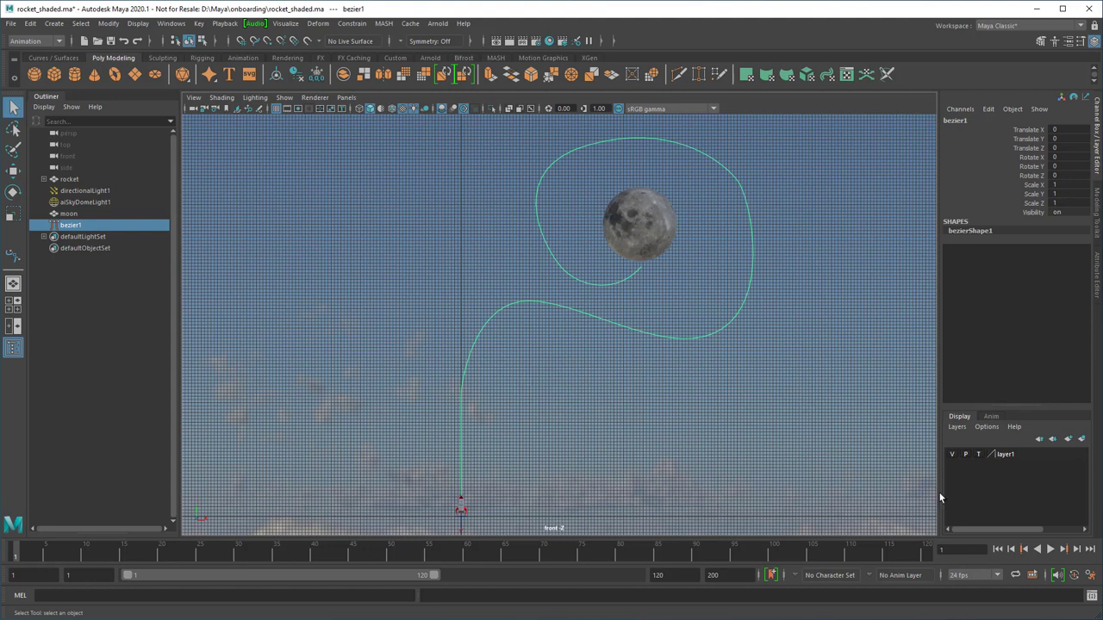
pyautogui.keyDown('shift'); pyautogui.click(462, 506); pyautogui.keyUp('shift')
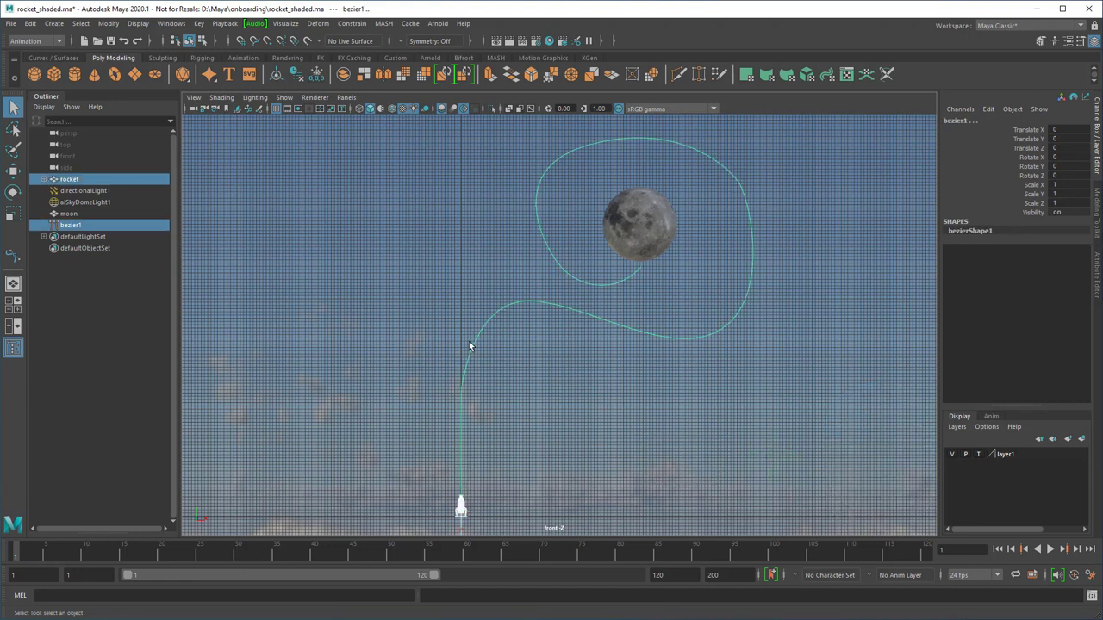
pyautogui.click(350, 23)
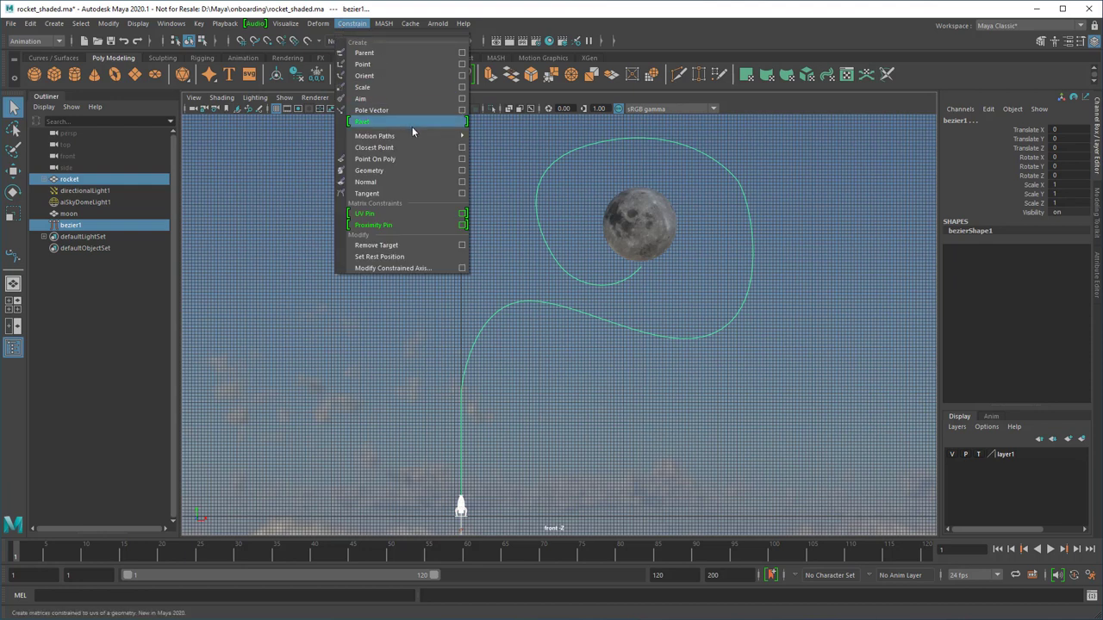
pyautogui.moveTo(415, 136)
pyautogui.click(540, 138)
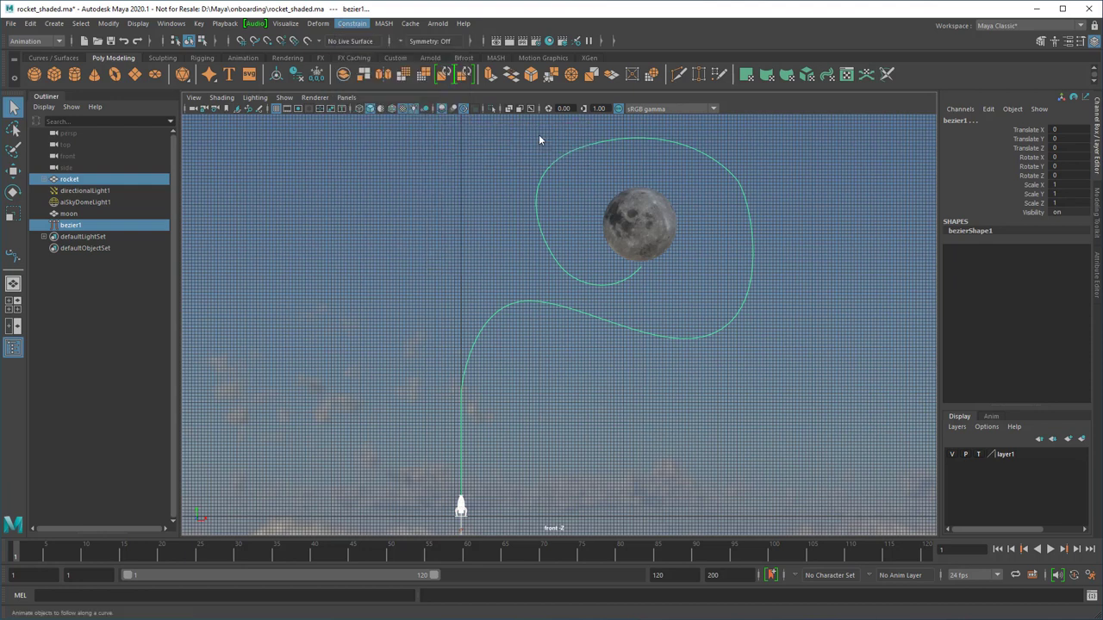
pyautogui.click(510, 463)
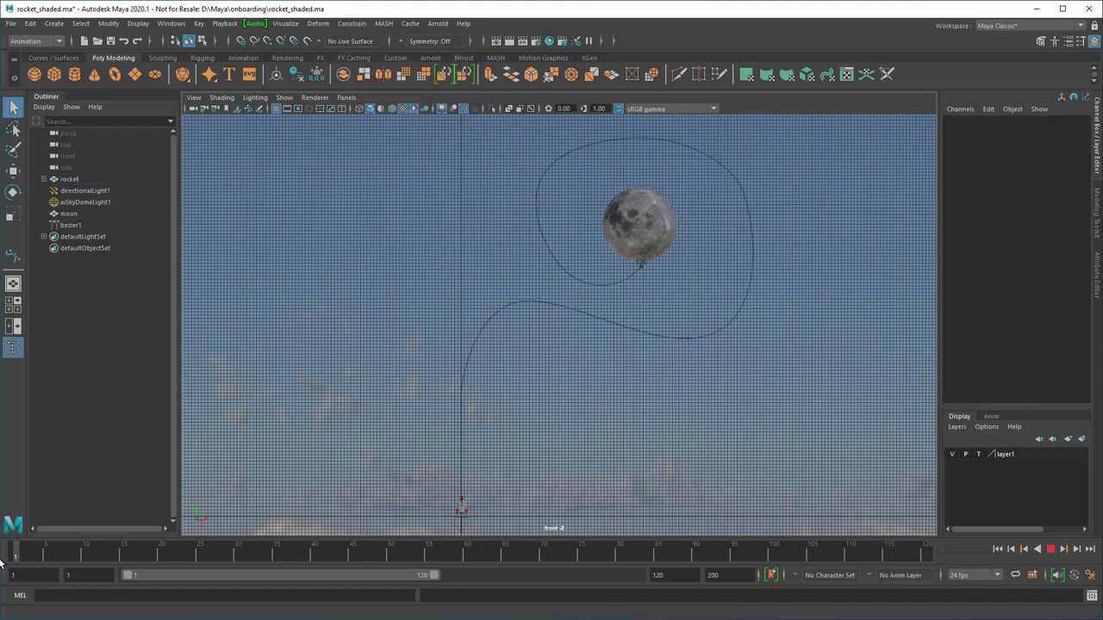
# With the rocket at frame 51, set motionPath1's Front Axis to Y and Up Axis to Z
pyautogui.moveTo(84, 560); pyautogui.dragTo(396, 560)
pyautogui.scroll(7, 664, 377)
pyautogui.keyDown('alt'); pyautogui.moveTo(665, 377); pyautogui.dragTo(260, 359, button='middle'); pyautogui.keyUp('alt')
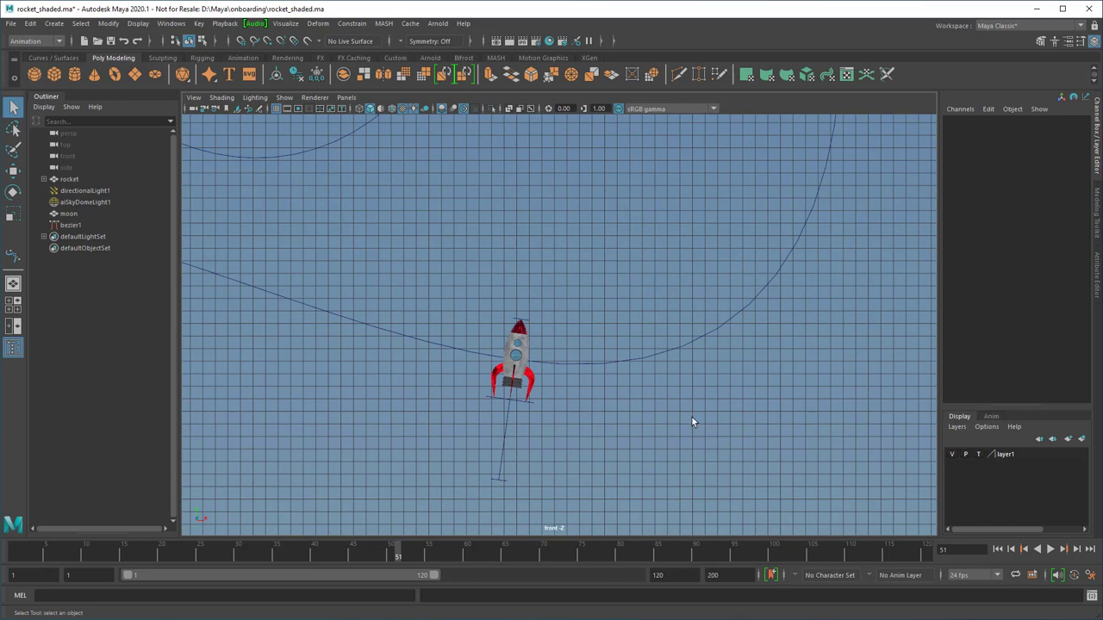
pyautogui.click(660, 357)
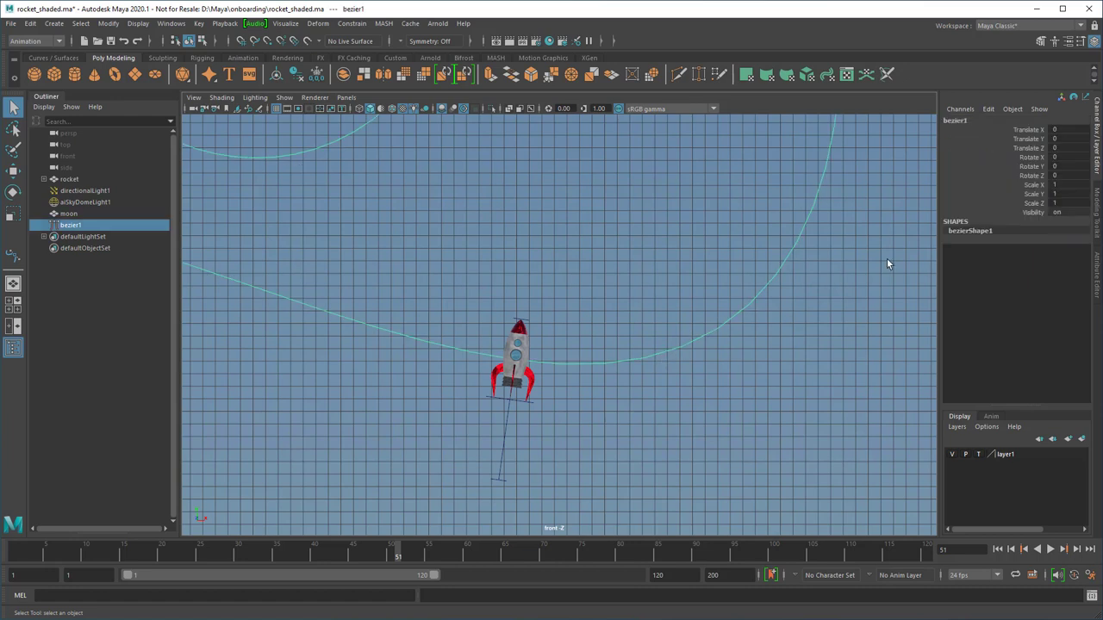
pyautogui.click(1096, 274)
pyautogui.click(952, 118)
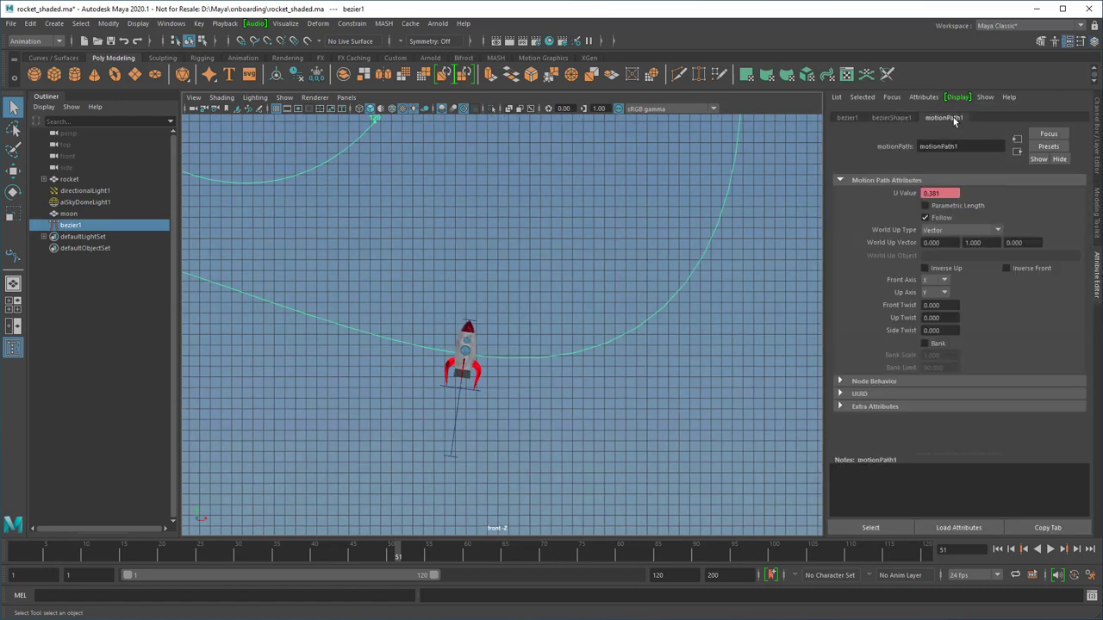
pyautogui.click(944, 281)
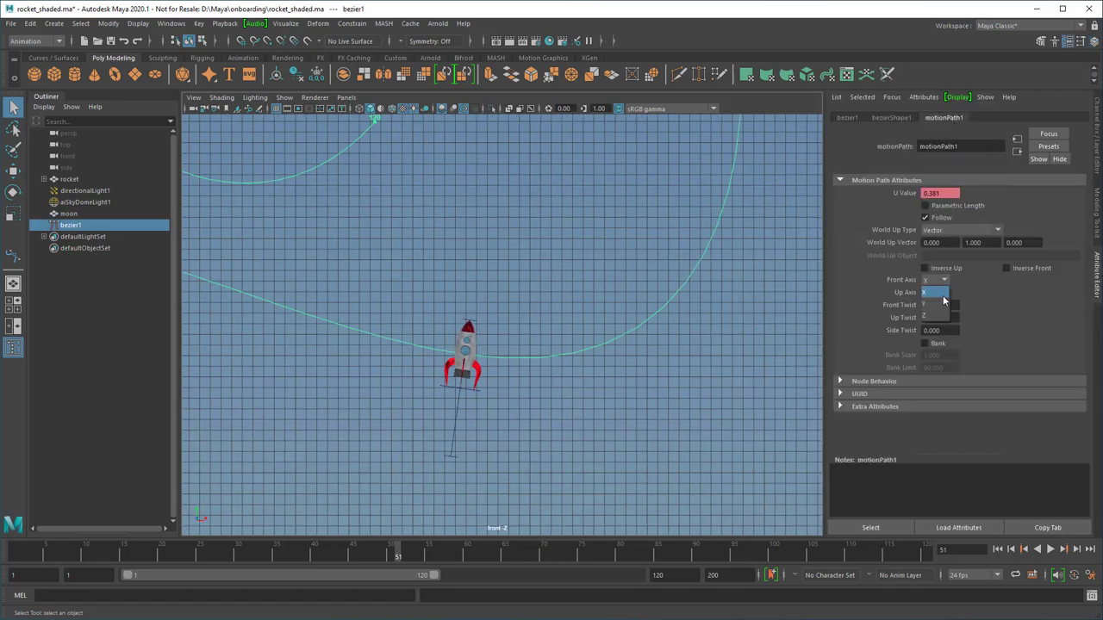
pyautogui.click(942, 304)
pyautogui.click(942, 293)
pyautogui.click(939, 329)
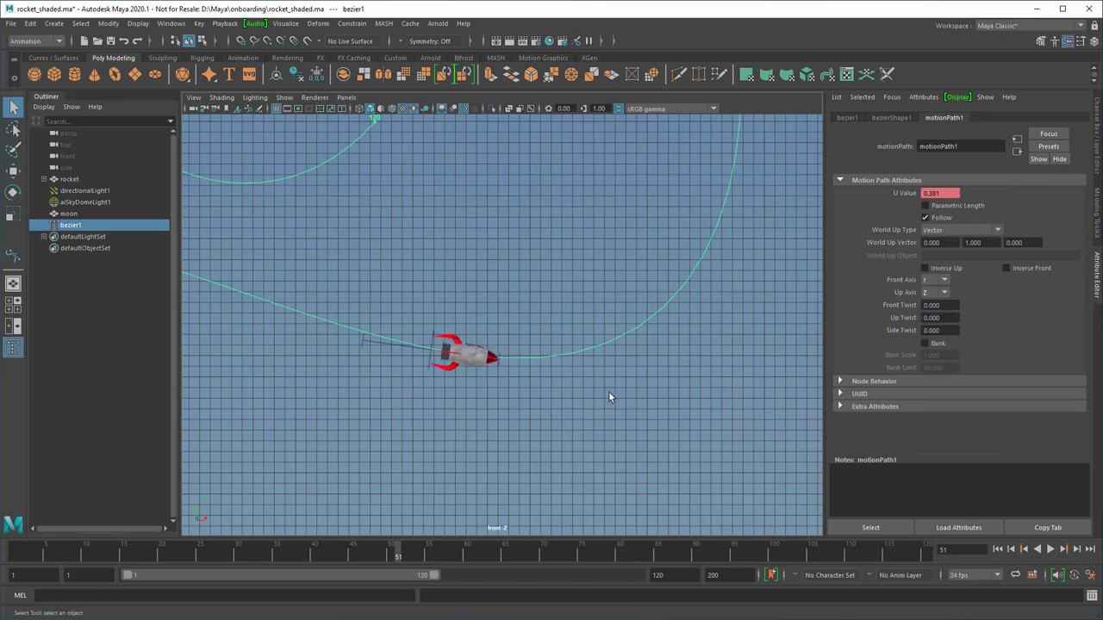
# Frame the whole curve and scrub the timeline to check the rocket's orientation along the path
pyautogui.press('f')
pyautogui.click(271, 558)
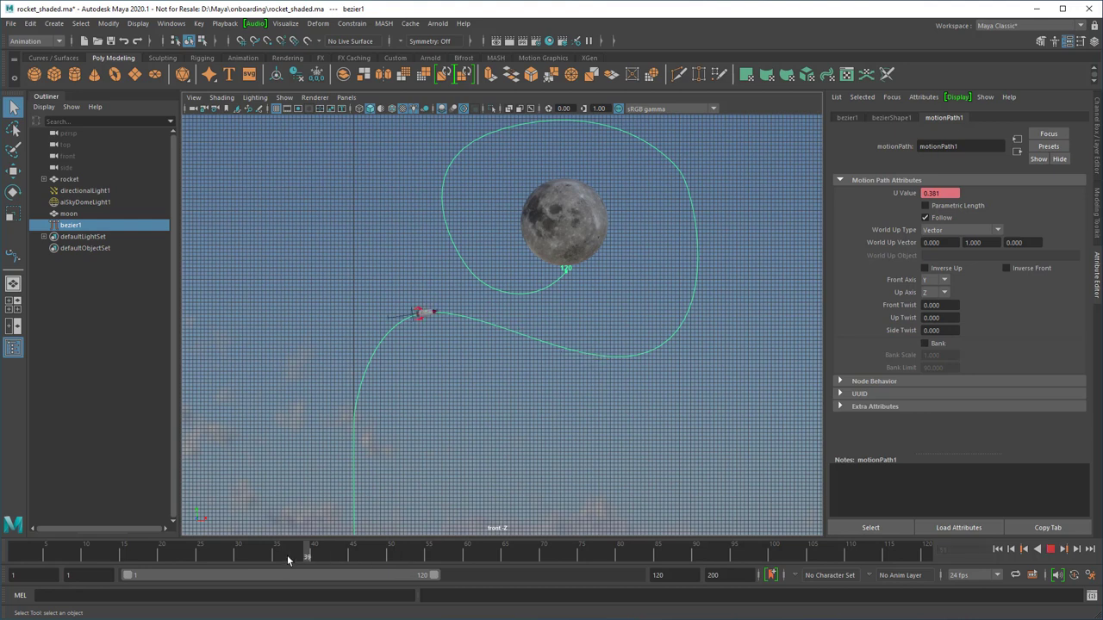
pyautogui.moveTo(271, 559); pyautogui.dragTo(343, 556)
pyautogui.moveTo(562, 349); pyautogui.dragTo(490, 351, button='right')
pyautogui.keyDown('alt'); pyautogui.moveTo(388, 527); pyautogui.dragTo(489, 482, button='middle'); pyautogui.keyUp('alt')
# Return to frame 1 and frame the rocket closely at the start of its path
pyautogui.doubleClick(958, 550)
pyautogui.write('1')
pyautogui.press('Return')
pyautogui.keyDown('alt'); pyautogui.moveTo(595, 431); pyautogui.dragTo(637, 418, button='right'); pyautogui.keyUp('alt')
pyautogui.keyDown('alt'); pyautogui.moveTo(637, 418); pyautogui.dragTo(535, 341, button='middle'); pyautogui.keyUp('alt')
pyautogui.keyDown('alt'); pyautogui.moveTo(535, 340); pyautogui.dragTo(596, 326, button='right'); pyautogui.keyUp('alt')
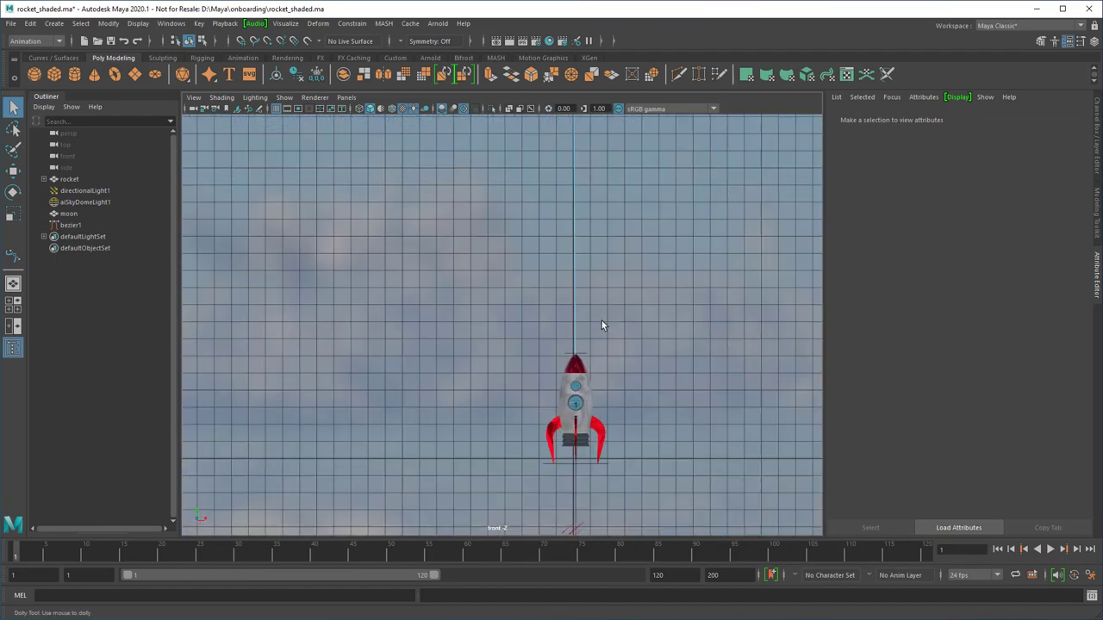
# In wireframe display, raise the Bezier curve's start point slightly so the rocket's fins stand on the ground line, then restore shaded display
pyautogui.keyDown('alt'); pyautogui.moveTo(655, 396); pyautogui.dragTo(568, 309, button='middle'); pyautogui.keyUp('alt')
pyautogui.click(360, 110)
pyautogui.click(517, 359)
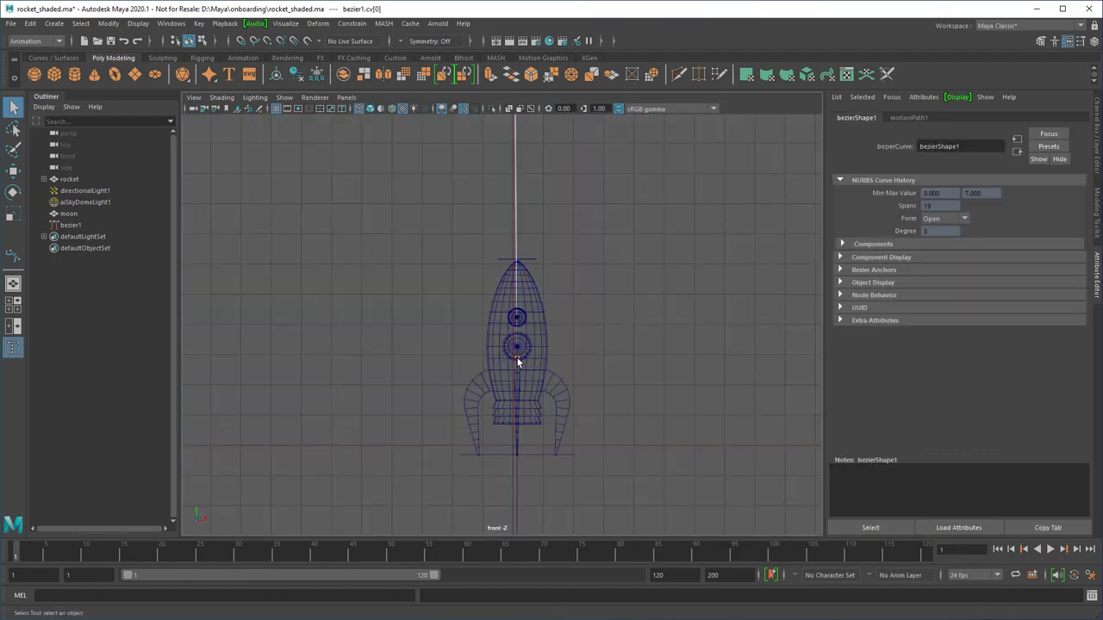
pyautogui.press('w')
pyautogui.moveTo(517, 304); pyautogui.dragTo(520, 294)
pyautogui.click(371, 109)
# Scrub the timeline through the flight to check the rocket's travel along the path, then return to frame 1
pyautogui.keyDown('alt'); pyautogui.moveTo(646, 283); pyautogui.dragTo(625, 287, button='right'); pyautogui.keyUp('alt')
pyautogui.keyDown('alt'); pyautogui.moveTo(625, 287); pyautogui.dragTo(539, 433, button='middle'); pyautogui.keyUp('alt')
pyautogui.keyDown('alt'); pyautogui.moveTo(540, 433); pyautogui.dragTo(379, 457, button='right'); pyautogui.keyUp('alt')
pyautogui.moveTo(93, 563); pyautogui.dragTo(224, 577)
pyautogui.keyDown('alt'); pyautogui.moveTo(613, 281); pyautogui.dragTo(404, 546, button='middle'); pyautogui.keyUp('alt')
pyautogui.moveTo(219, 556); pyautogui.dragTo(382, 578)
pyautogui.keyDown('alt'); pyautogui.moveTo(672, 323); pyautogui.dragTo(591, 336, button='right'); pyautogui.keyUp('alt')
pyautogui.keyDown('alt'); pyautogui.moveTo(591, 336); pyautogui.dragTo(357, 426, button='middle'); pyautogui.keyUp('alt')
pyautogui.keyDown('alt'); pyautogui.moveTo(542, 384); pyautogui.dragTo(477, 389, button='right'); pyautogui.keyUp('alt')
pyautogui.keyDown('alt'); pyautogui.moveTo(477, 389); pyautogui.dragTo(533, 437, button='middle'); pyautogui.keyUp('alt')
pyautogui.moveTo(386, 562); pyautogui.dragTo(347, 586)
pyautogui.keyDown('alt'); pyautogui.moveTo(355, 443); pyautogui.dragTo(693, 192, button='middle'); pyautogui.keyUp('alt')
pyautogui.keyDown('alt'); pyautogui.moveTo(563, 301); pyautogui.dragTo(467, 270, button='middle'); pyautogui.keyUp('alt')
pyautogui.moveTo(243, 553); pyautogui.dragTo(15, 571)
pyautogui.moveTo(17, 556); pyautogui.dragTo(225, 575)
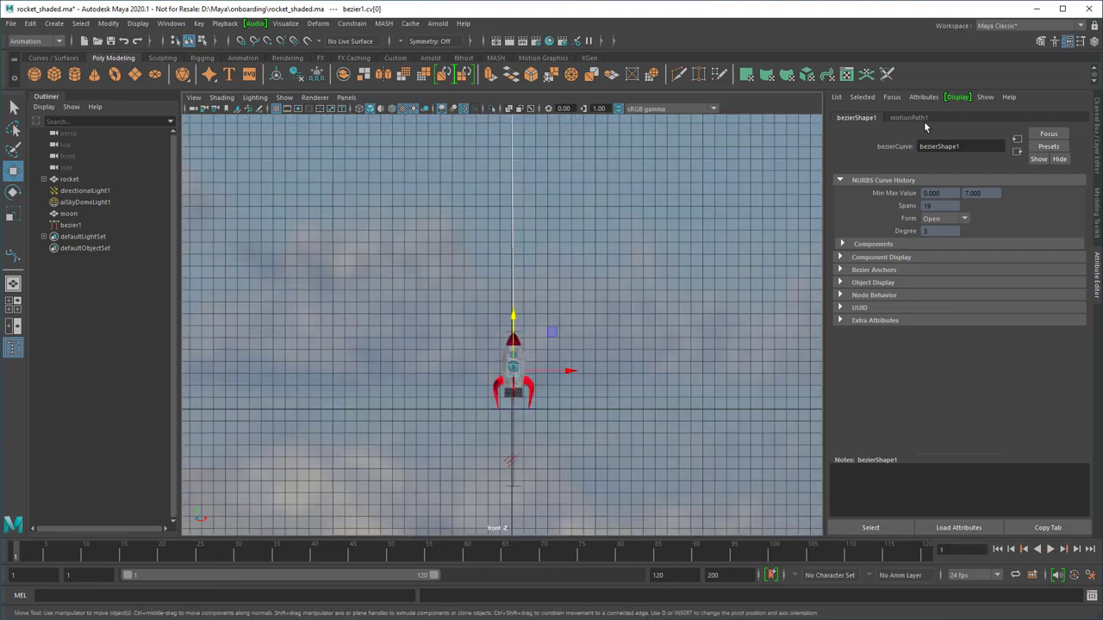
# Select motionPath1 and shift its first U Value key from frame 1 to about frame 24
pyautogui.click(909, 118)
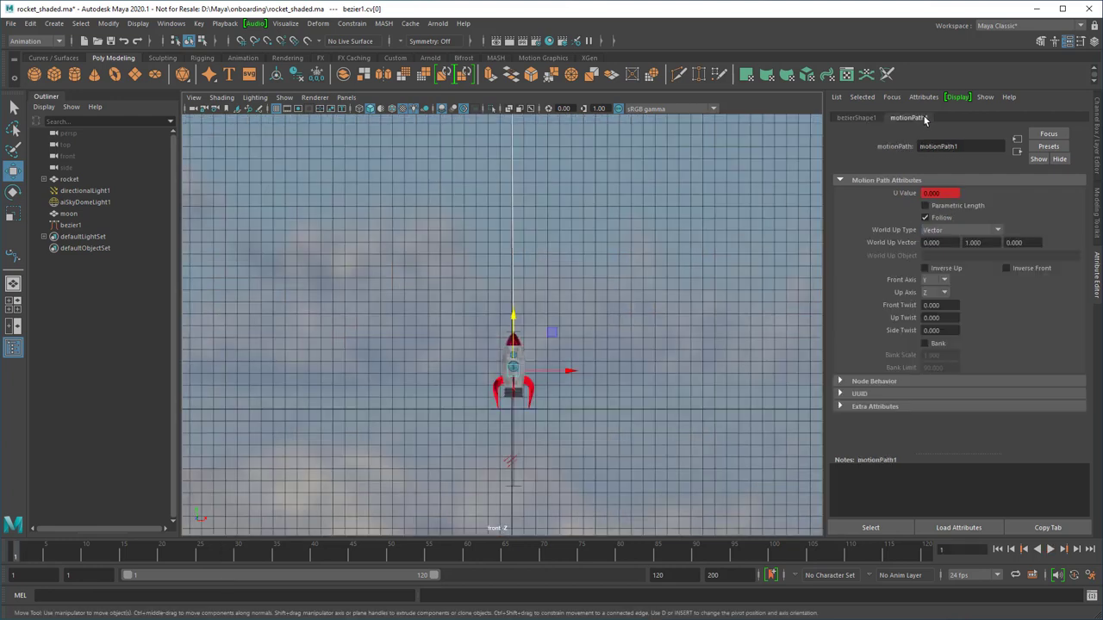
pyautogui.click(870, 528)
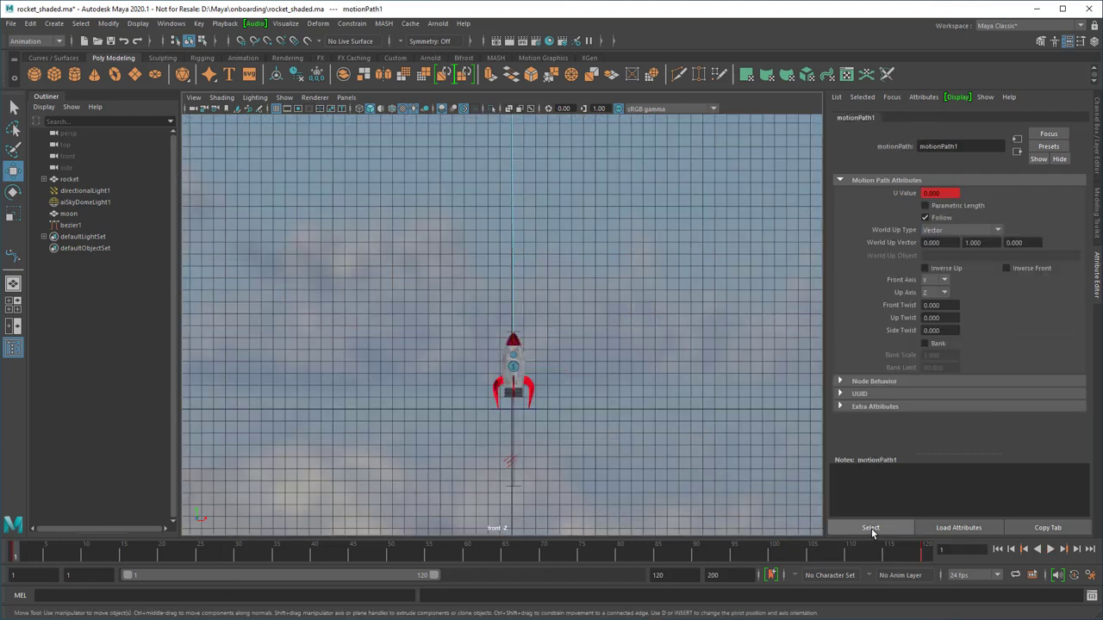
pyautogui.keyDown('shift'); pyautogui.click(26, 560); pyautogui.keyUp('shift')
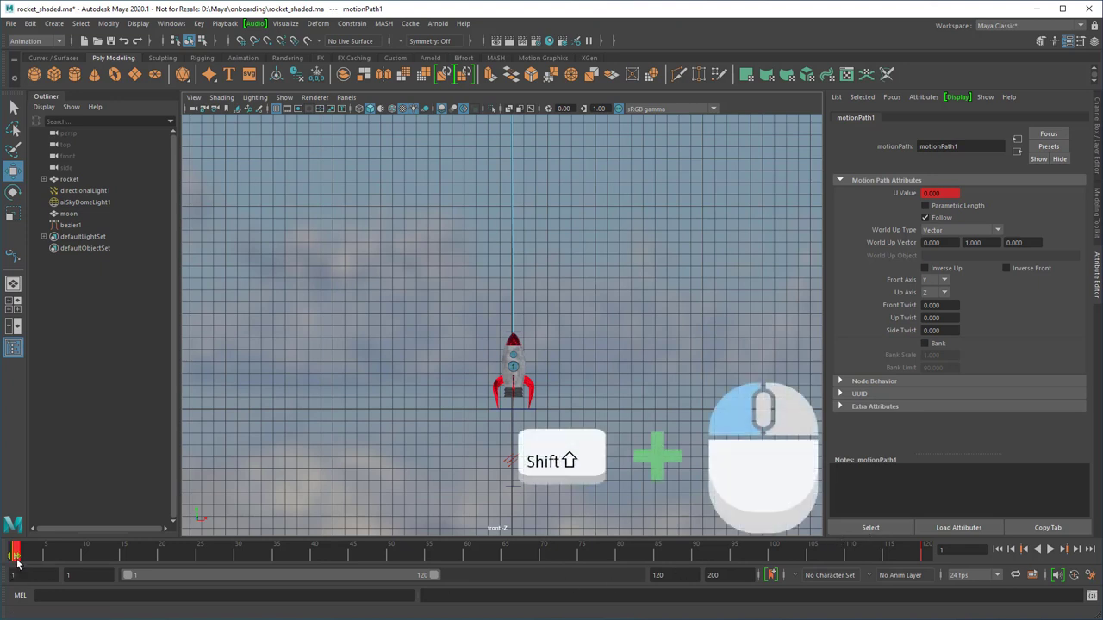
pyautogui.moveTo(18, 560); pyautogui.dragTo(162, 565, button='middle')
pyautogui.moveTo(195, 559)
pyautogui.mouseDown()
pyautogui.moveTo(38, 564)
pyautogui.moveTo(218, 571)
pyautogui.moveTo(195, 577)
pyautogui.moveTo(162, 573)
pyautogui.moveTo(159, 561)
pyautogui.moveTo(186, 561)
pyautogui.moveTo(155, 560)
pyautogui.moveTo(276, 561)
pyautogui.mouseUp()
# Set the playback range's end to frame 200 and scrub through the flight to frame 121
pyautogui.keyDown('alt'); pyautogui.moveTo(636, 424); pyautogui.dragTo(569, 336, button='right'); pyautogui.keyUp('alt')
pyautogui.keyDown('alt'); pyautogui.moveTo(569, 336); pyautogui.dragTo(433, 479, button='middle'); pyautogui.keyUp('alt')
pyautogui.keyDown('alt'); pyautogui.moveTo(622, 410); pyautogui.dragTo(577, 373, button='right'); pyautogui.keyUp('alt')
pyautogui.keyDown('alt'); pyautogui.moveTo(577, 373); pyautogui.dragTo(522, 445, button='middle'); pyautogui.keyUp('alt')
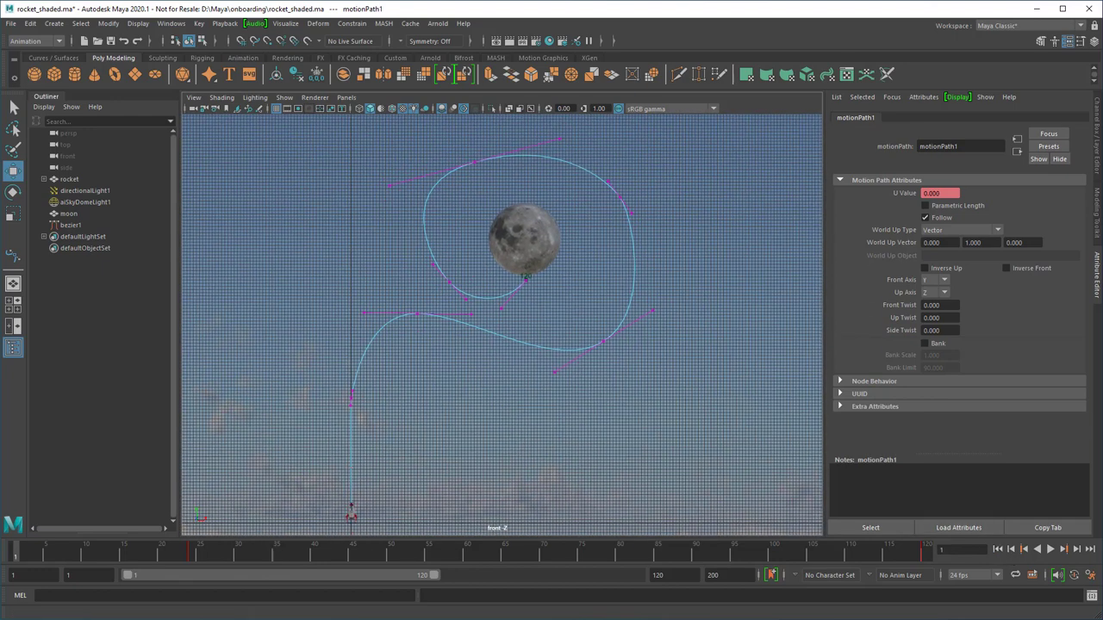
pyautogui.write('00')
pyautogui.press('Return')
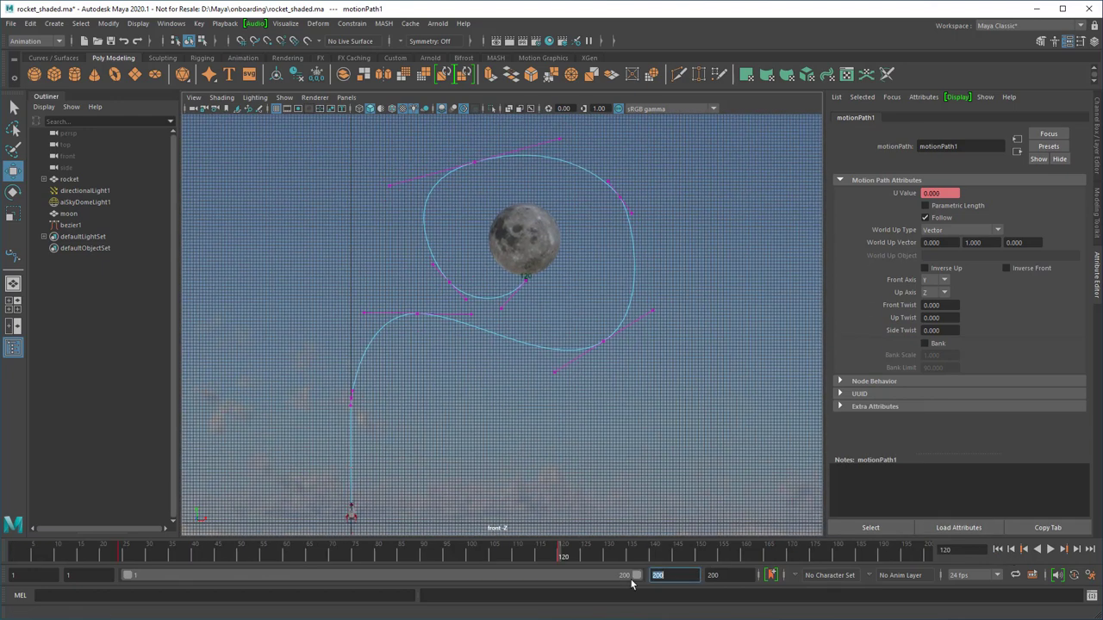
pyautogui.moveTo(121, 558); pyautogui.dragTo(126, 559)
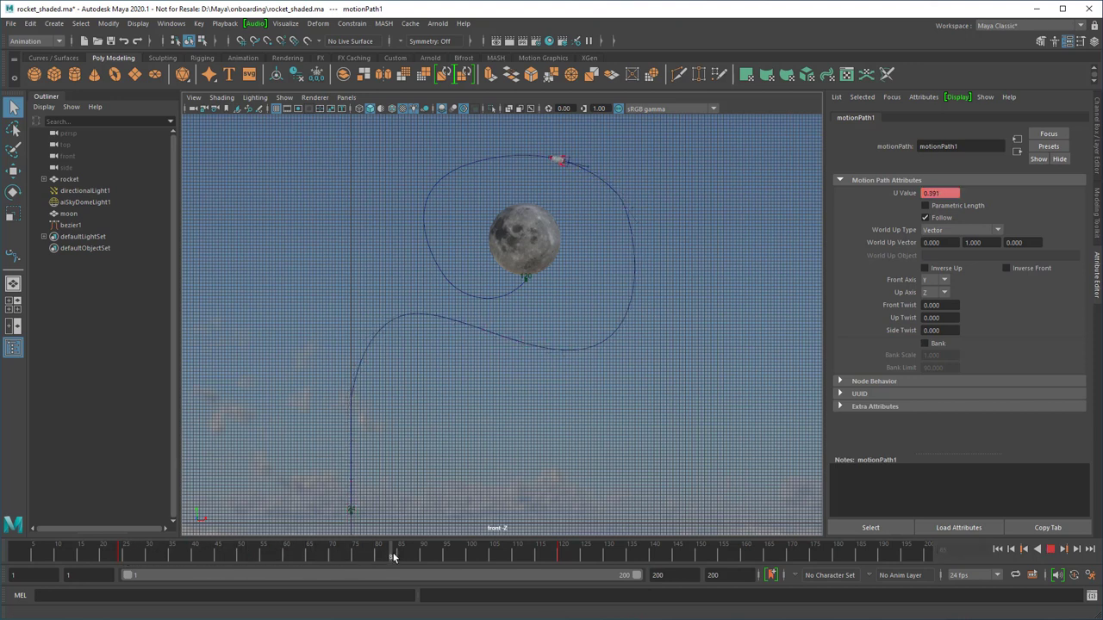
pyautogui.moveTo(449, 557); pyautogui.dragTo(565, 559)
# In wireframe display, pick the curve's end anchor and move it straight down to clear the moon's underside
pyautogui.scroll(8, 568, 317)
pyautogui.keyDown('alt'); pyautogui.moveTo(595, 233); pyautogui.dragTo(551, 431, button='middle'); pyautogui.keyUp('alt')
pyautogui.scroll(1, 576, 426)
pyautogui.scroll(-3, 576, 426)
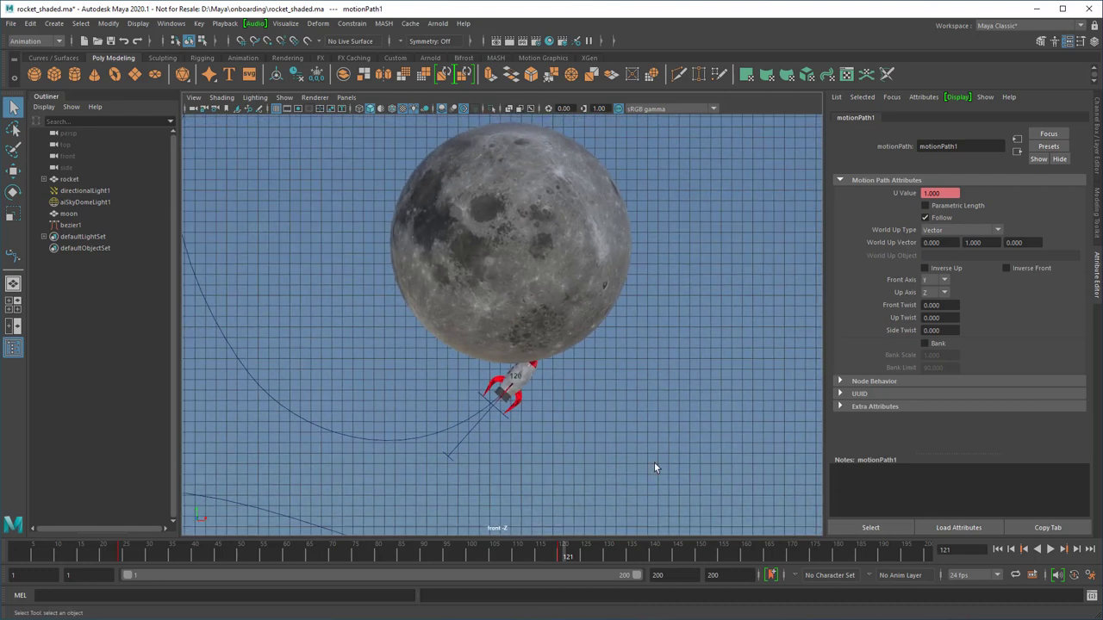
pyautogui.click(446, 436)
pyautogui.moveTo(446, 436); pyautogui.dragTo(388, 431, button='right')
pyautogui.click(360, 110)
pyautogui.scroll(3, 521, 409)
pyautogui.click(521, 408)
pyautogui.scroll(-3, 519, 410)
pyautogui.press('w')
pyautogui.moveTo(516, 327); pyautogui.dragTo(518, 436)
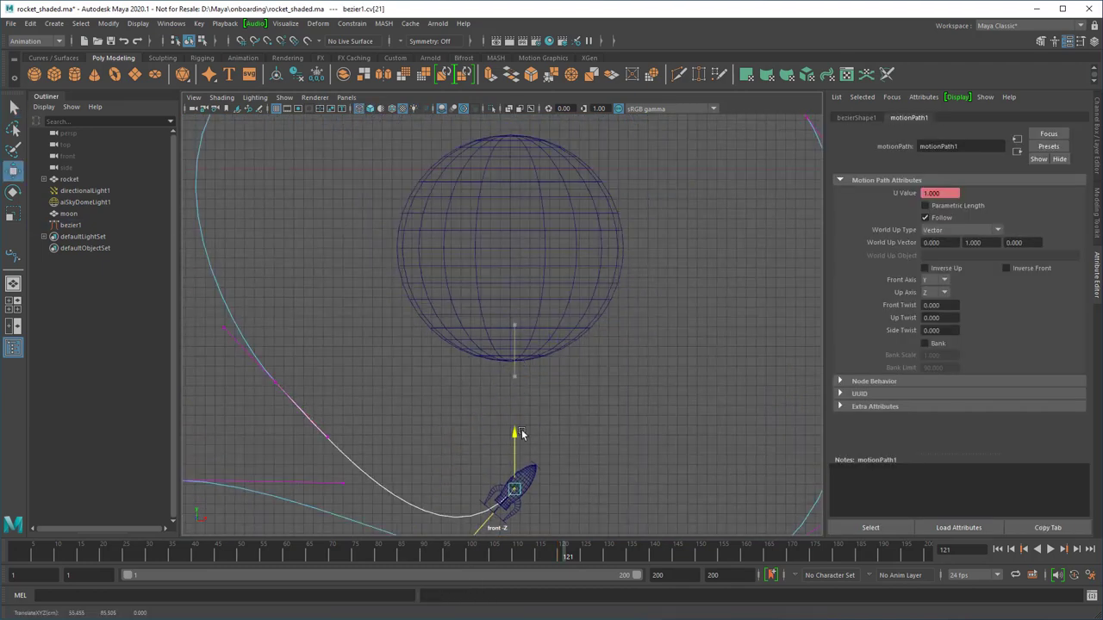
# Reposition the end anchor's tangent handle directly above the anchor so the rocket turns nose down
pyautogui.keyDown('alt'); pyautogui.moveTo(519, 436); pyautogui.dragTo(529, 350, button='middle'); pyautogui.keyUp('alt')
pyautogui.click(448, 493)
pyautogui.moveTo(446, 456); pyautogui.dragTo(451, 278)
pyautogui.moveTo(492, 319); pyautogui.dragTo(566, 322)
pyautogui.keyDown('alt'); pyautogui.moveTo(566, 323); pyautogui.dragTo(645, 356, button='middle'); pyautogui.keyUp('alt')
# Reshape the loop around the moon by moving its anchors and tangent handles, smoothing the approach to the end anchor
pyautogui.click(416, 387)
pyautogui.moveTo(419, 343); pyautogui.dragTo(429, 305)
pyautogui.keyDown('alt'); pyautogui.moveTo(374, 269); pyautogui.dragTo(373, 365, button='middle'); pyautogui.keyUp('alt')
pyautogui.scroll(-2, 374, 365)
pyautogui.click(462, 143)
pyautogui.click(290, 193)
pyautogui.moveTo(290, 194); pyautogui.dragTo(374, 193)
pyautogui.click(405, 393)
pyautogui.moveTo(406, 393); pyautogui.dragTo(468, 390)
pyautogui.click(473, 165)
pyautogui.moveTo(472, 171); pyautogui.dragTo(476, 174)
pyautogui.click(763, 217)
pyautogui.moveTo(764, 217); pyautogui.dragTo(744, 226)
pyautogui.click(771, 260)
pyautogui.moveTo(772, 260); pyautogui.dragTo(799, 290)
# With the Bezier tool, extend the curve from its end anchor up to a new anchor on the moon's underside
pyautogui.scroll(5, 605, 439)
pyautogui.keyDown('alt'); pyautogui.moveTo(604, 440); pyautogui.dragTo(605, 378, button='middle'); pyautogui.keyUp('alt')
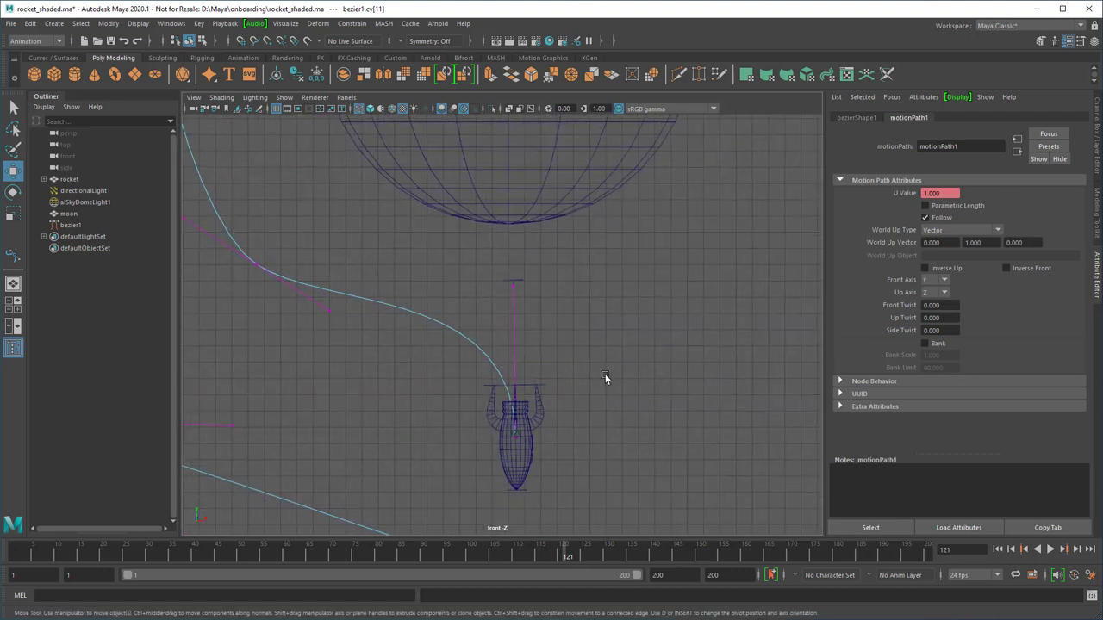
pyautogui.click(15, 263)
pyautogui.scroll(3, 428, 517)
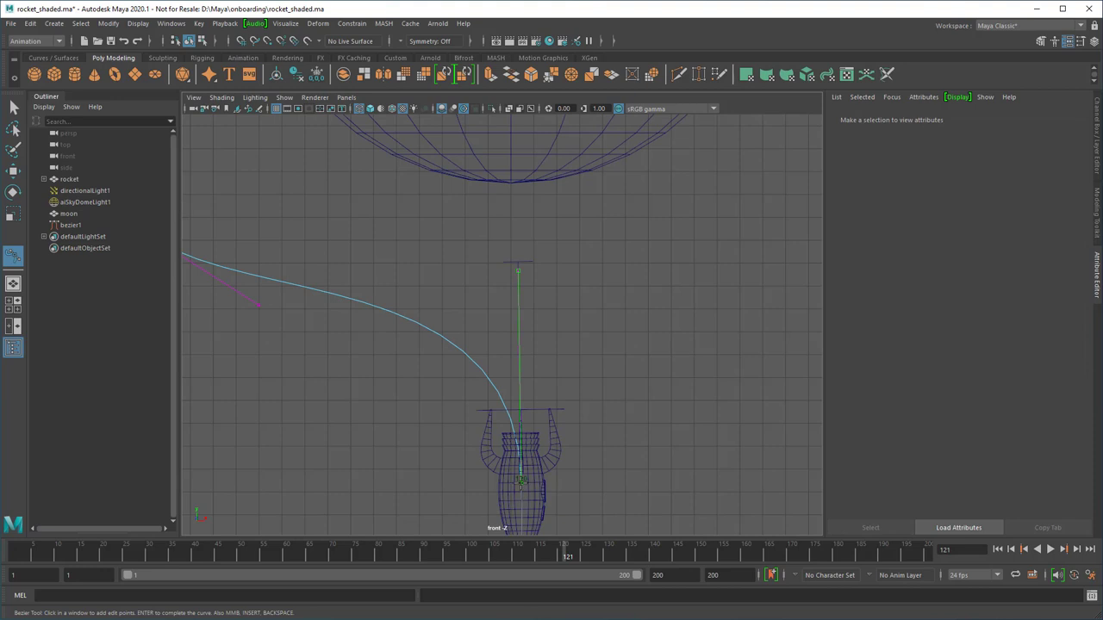
pyautogui.click(520, 479)
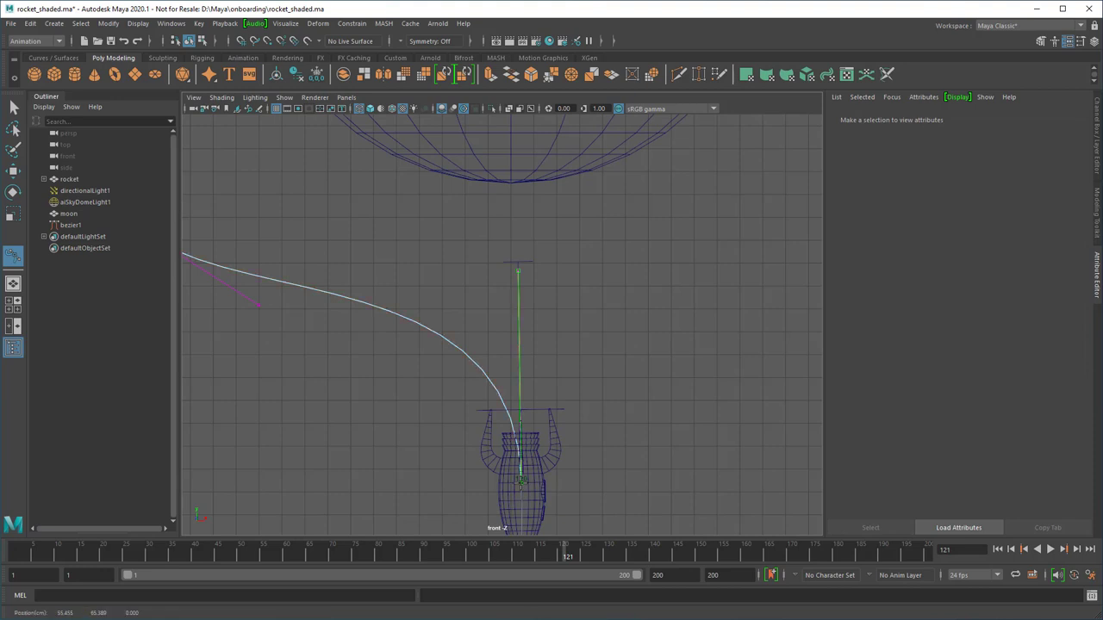
pyautogui.click(513, 184)
# Lower the new end anchor so the rocket's fins meet the moon at frame 120, and align the anchor below it horizontally
pyautogui.press('w')
pyautogui.click(512, 184)
pyautogui.moveTo(513, 129); pyautogui.dragTo(518, 197)
pyautogui.keyDown('alt'); pyautogui.moveTo(627, 441); pyautogui.dragTo(631, 327, button='middle'); pyautogui.keyUp('alt')
pyautogui.scroll(-1, 632, 327)
pyautogui.click(525, 362)
pyautogui.moveTo(575, 363); pyautogui.dragTo(567, 363)
pyautogui.scroll(-1, 589, 308)
pyautogui.keyDown('alt'); pyautogui.moveTo(590, 308); pyautogui.dragTo(600, 342, button='middle'); pyautogui.keyUp('alt')
pyautogui.moveTo(561, 556)
pyautogui.mouseDown()
pyautogui.moveTo(448, 561)
pyautogui.moveTo(558, 577)
pyautogui.mouseUp()
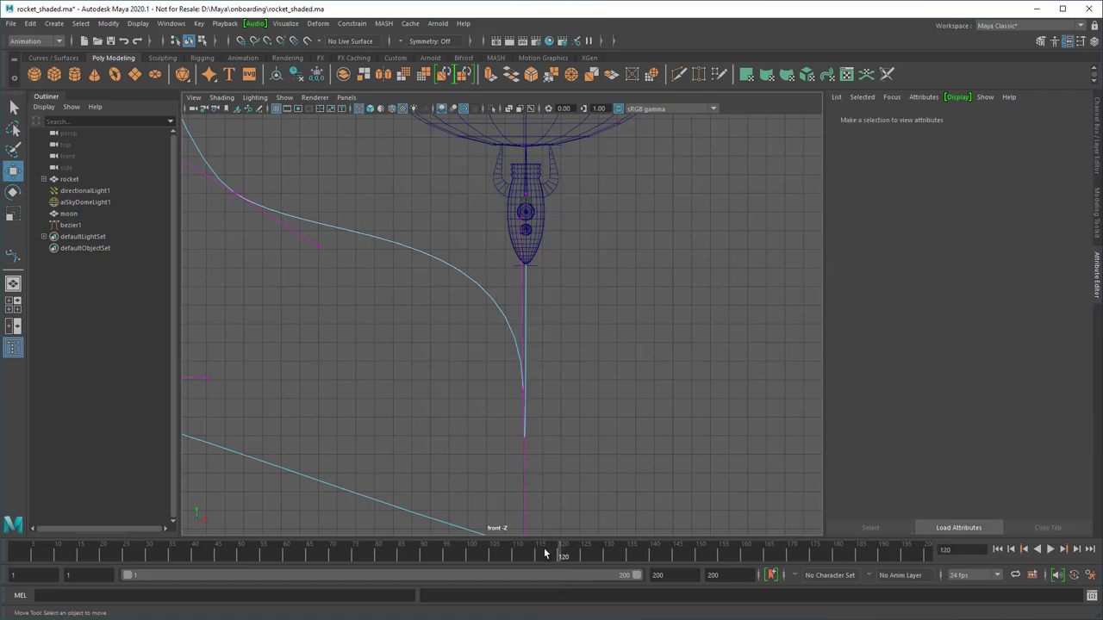
# Switch to textured display with the whole path in view and play the animation, stopping at frame 140
pyautogui.scroll(-5, 601, 375)
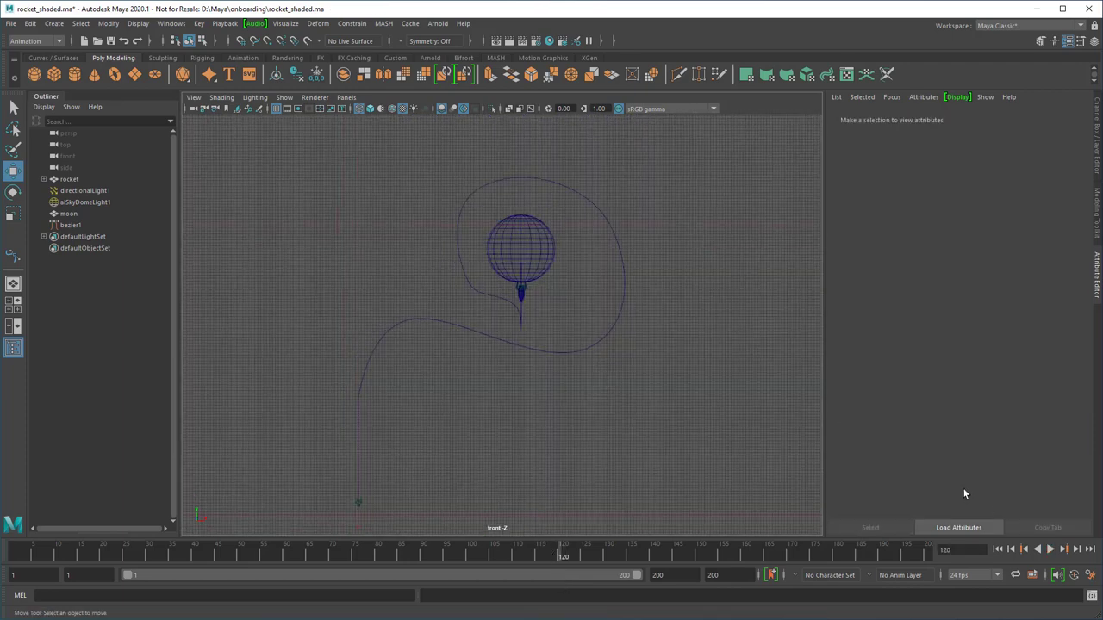
pyautogui.press('6')
pyautogui.click(1051, 549)
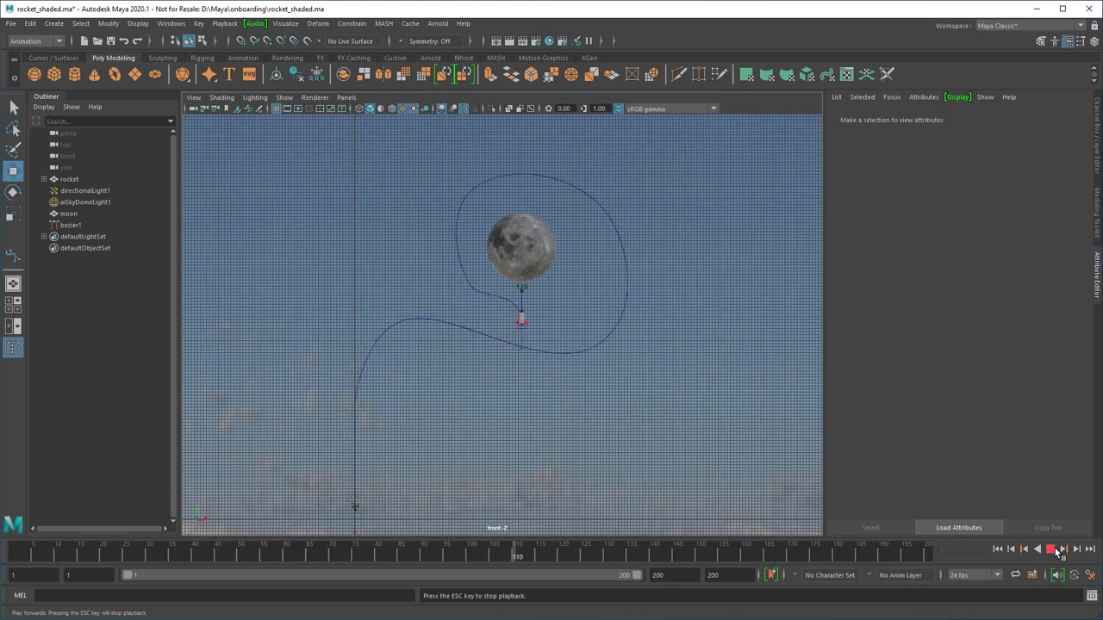
pyautogui.click(1052, 548)
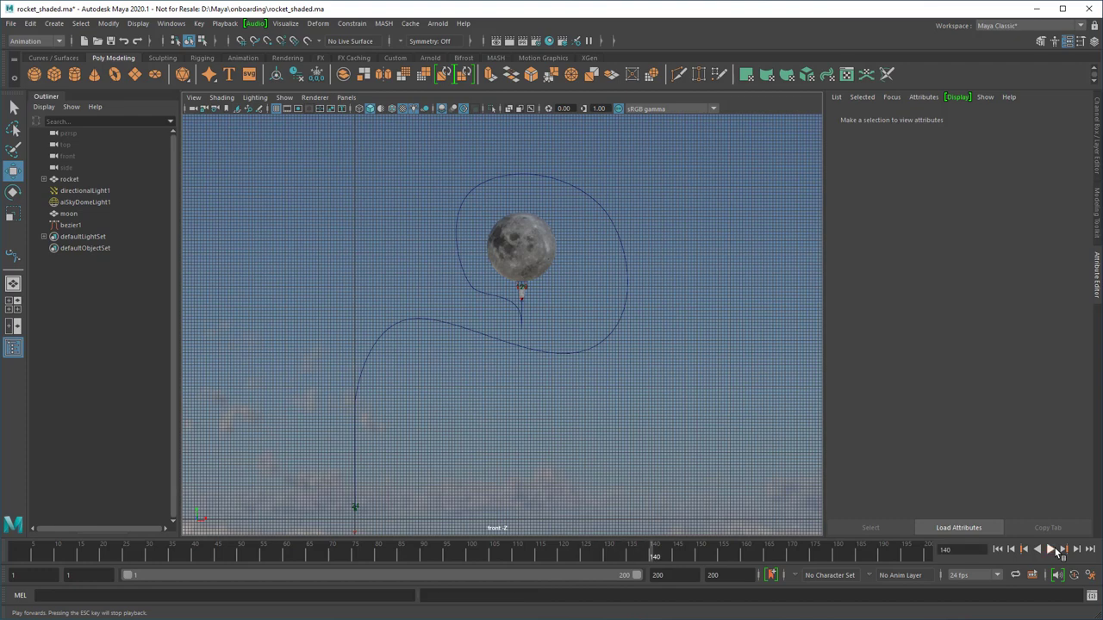
# Select the curve and key motionPath1's U Value at 0.957 on frame 120
pyautogui.scroll(10, 527, 314)
pyautogui.keyDown('alt'); pyautogui.moveTo(478, 320); pyautogui.dragTo(334, 435, button='middle'); pyautogui.keyUp('alt')
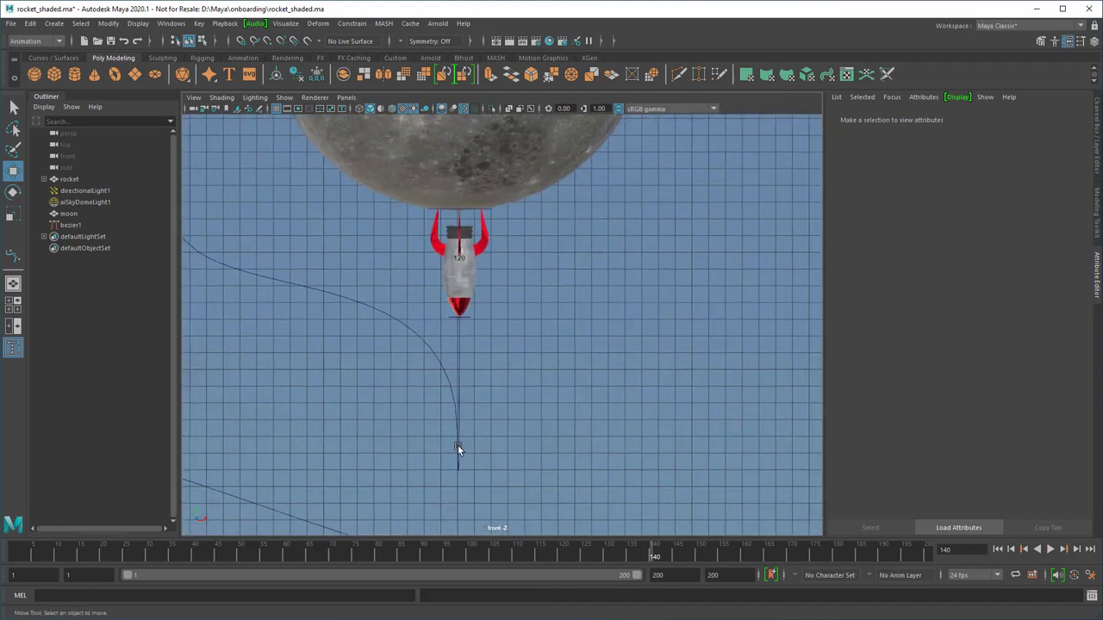
pyautogui.click(459, 445)
pyautogui.press('q')
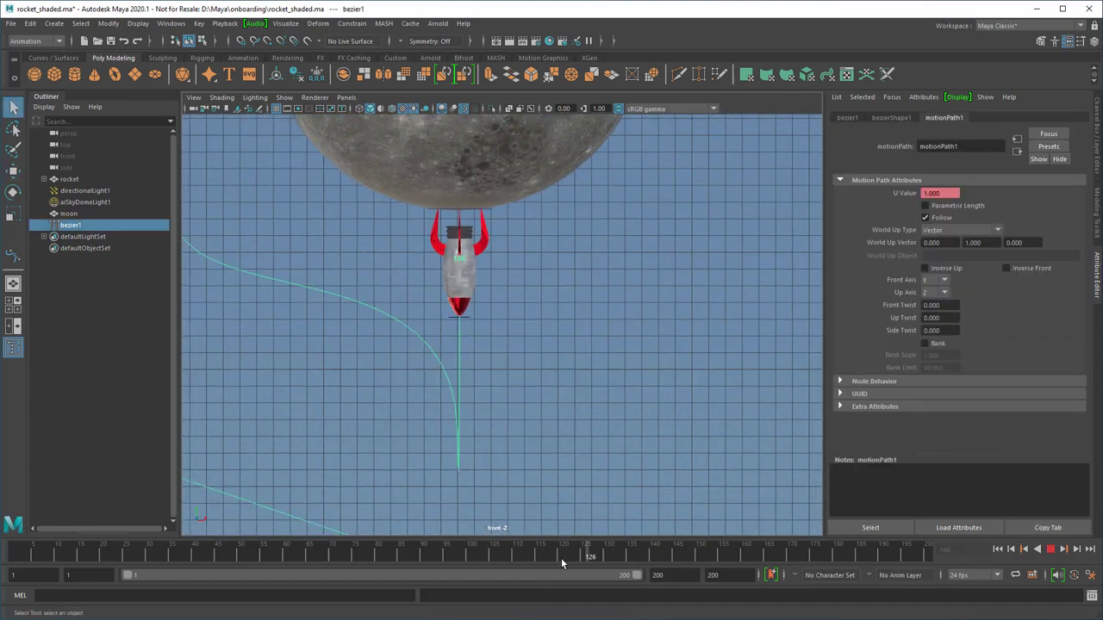
pyautogui.moveTo(541, 557)
pyautogui.mouseDown()
pyautogui.moveTo(475, 558)
pyautogui.moveTo(504, 573)
pyautogui.mouseUp()
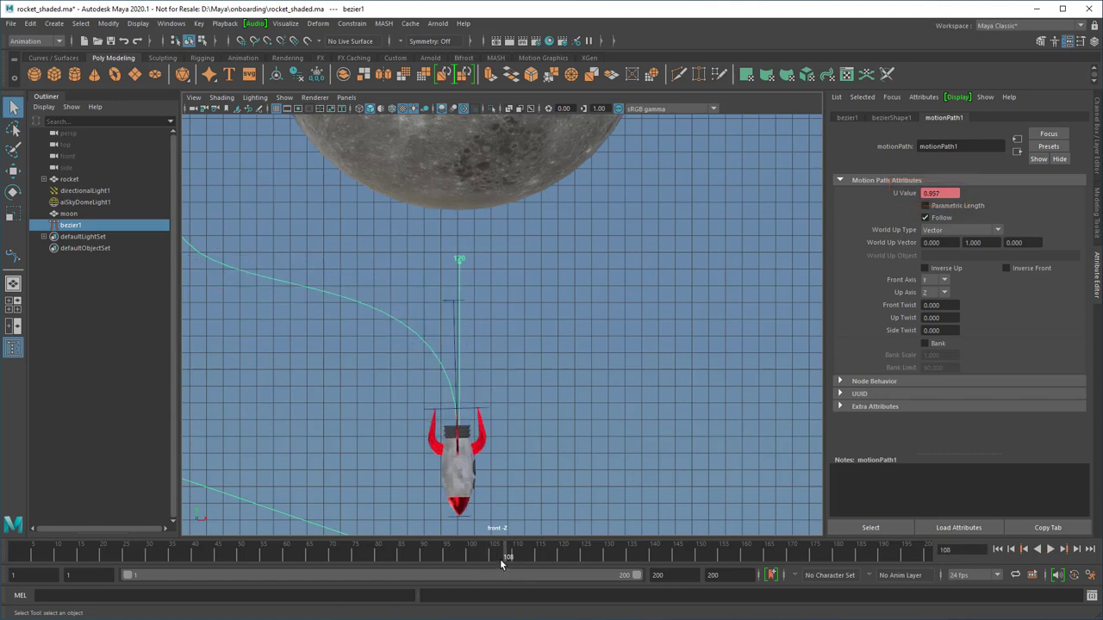
pyautogui.hotkey('alt', 'v')
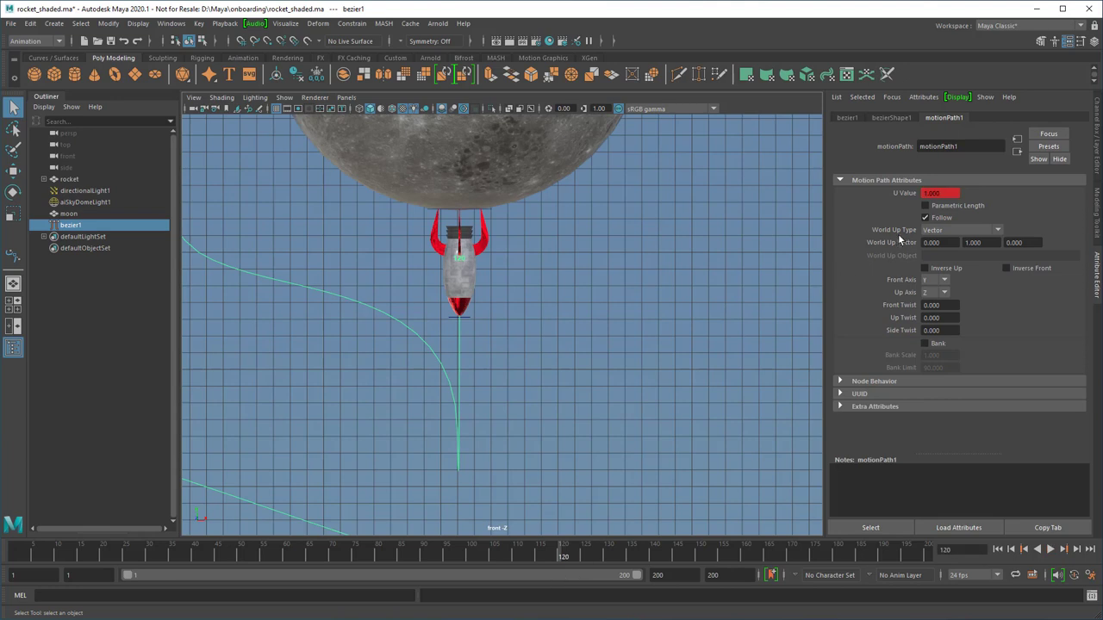
pyautogui.write('0.957')
pyautogui.press('Return')
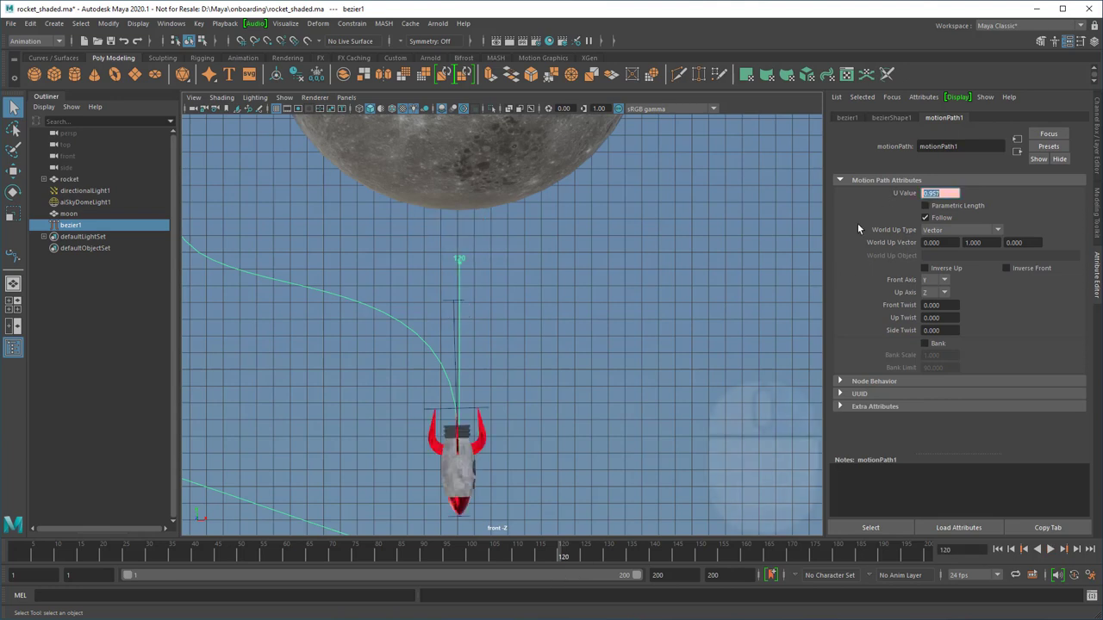
pyautogui.rightClick(915, 197)
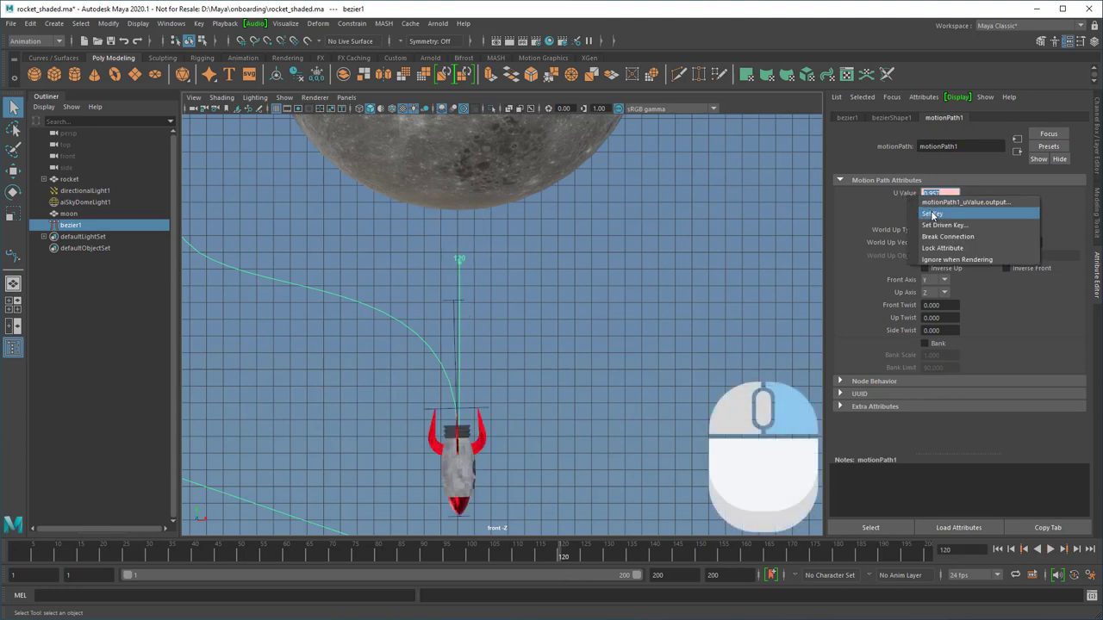
pyautogui.click(933, 214)
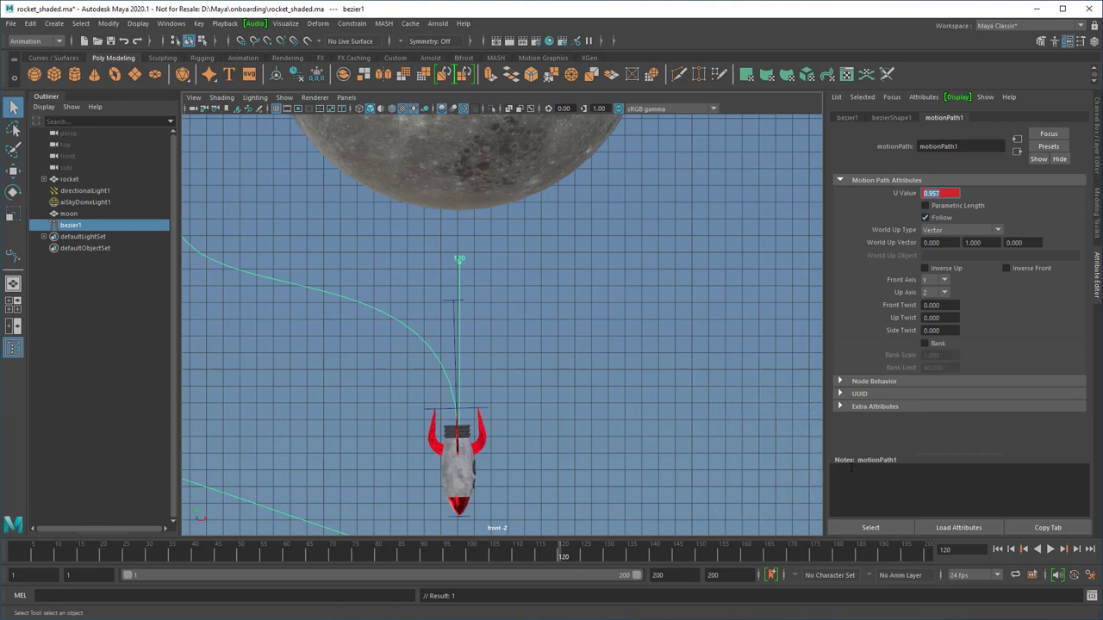
# Key motionPath1's U Value at 1 on frame 192
pyautogui.click(894, 560)
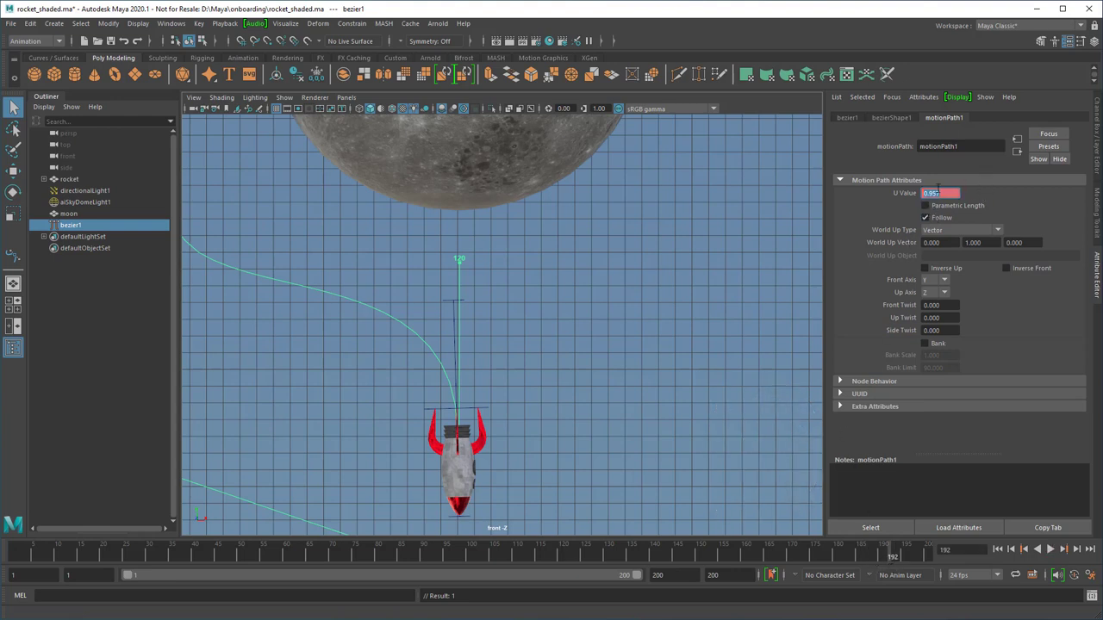
pyautogui.write('1')
pyautogui.press('Return')
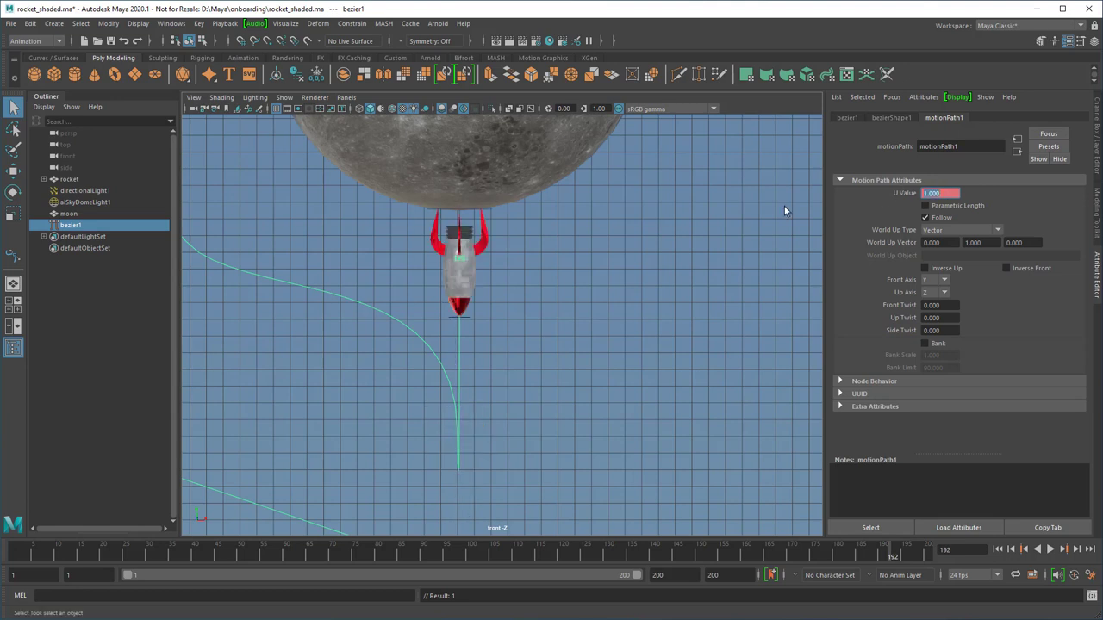
pyautogui.rightClick(898, 193)
pyautogui.click(924, 221)
# Select motionPath1, scrub back over its keys, and play the animation to check the slower landing
pyautogui.click(877, 532)
pyautogui.moveTo(898, 555); pyautogui.dragTo(380, 557)
pyautogui.scroll(-5, 554, 419)
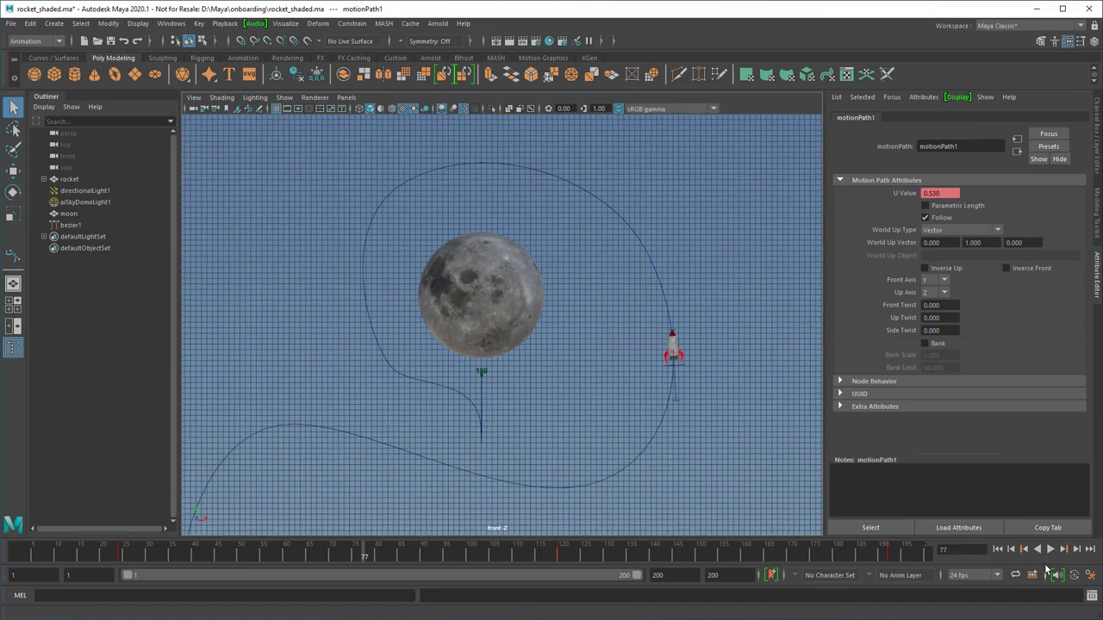
pyautogui.click(1050, 549)
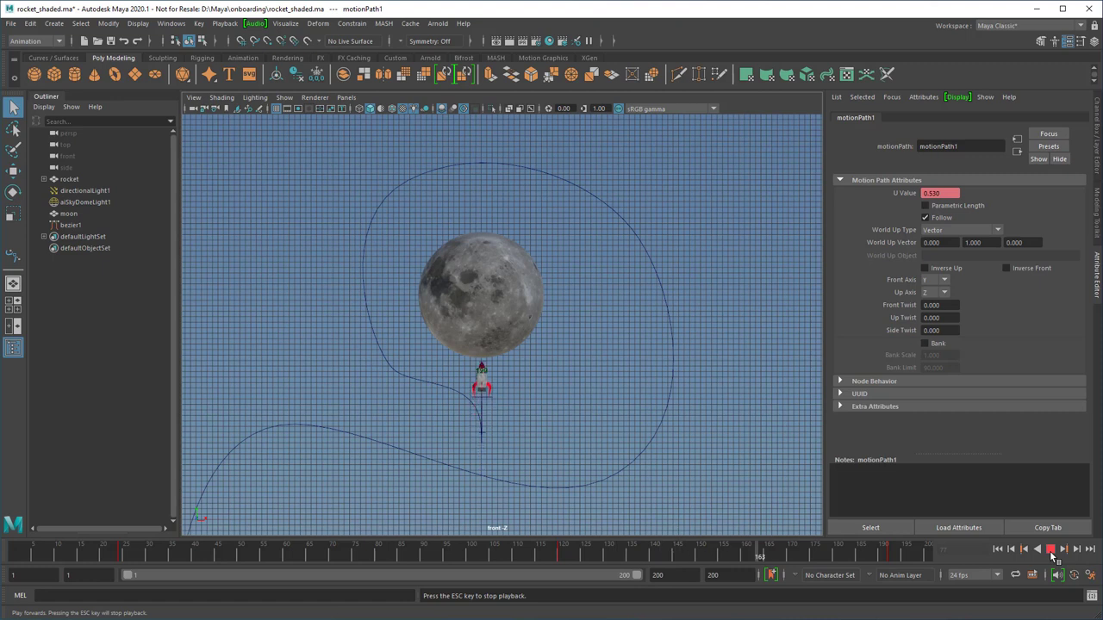
pyautogui.click(1052, 551)
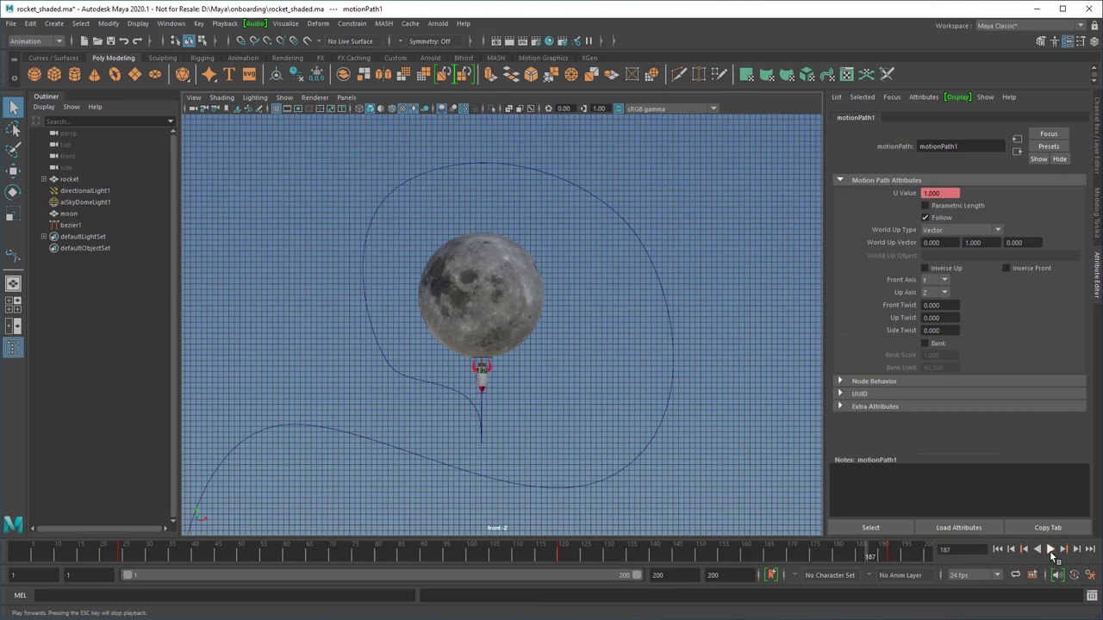
# Switch to the perspective view and play the takeoff from the first frame to inspect the launch
pyautogui.hotkey('ctrl', 's')
pyautogui.click(13, 284)
pyautogui.keyDown('alt'); pyautogui.moveTo(463, 341); pyautogui.dragTo(591, 396); pyautogui.keyUp('alt')
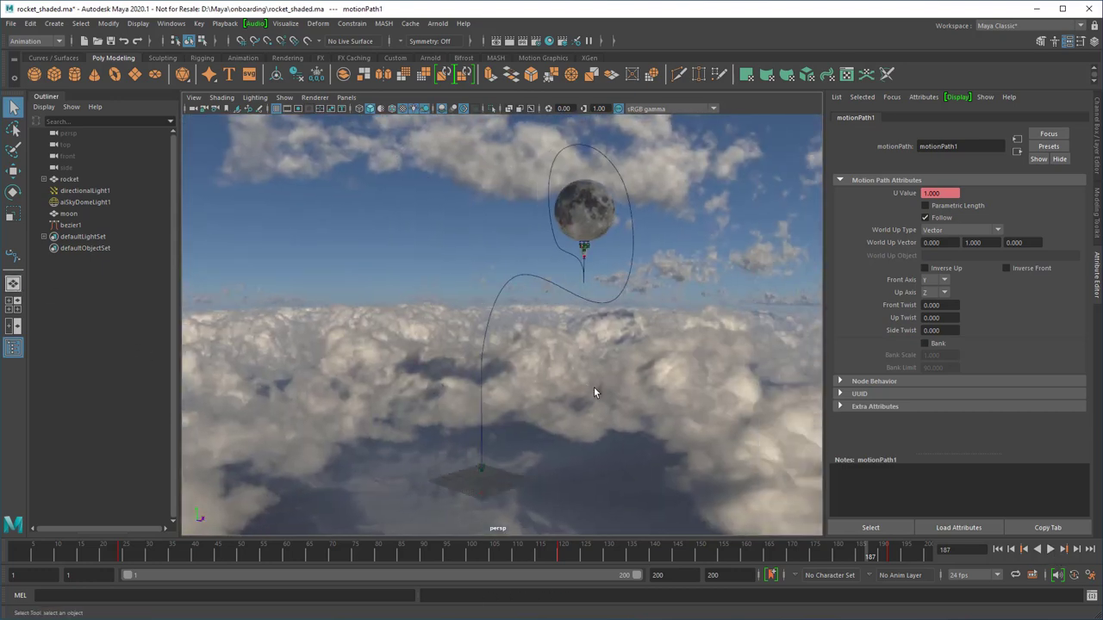
pyautogui.scroll(5, 592, 393)
pyautogui.keyDown('alt'); pyautogui.moveTo(654, 264); pyautogui.dragTo(636, 250); pyautogui.keyUp('alt')
pyautogui.click(12, 559)
pyautogui.hotkey('alt', 'v')
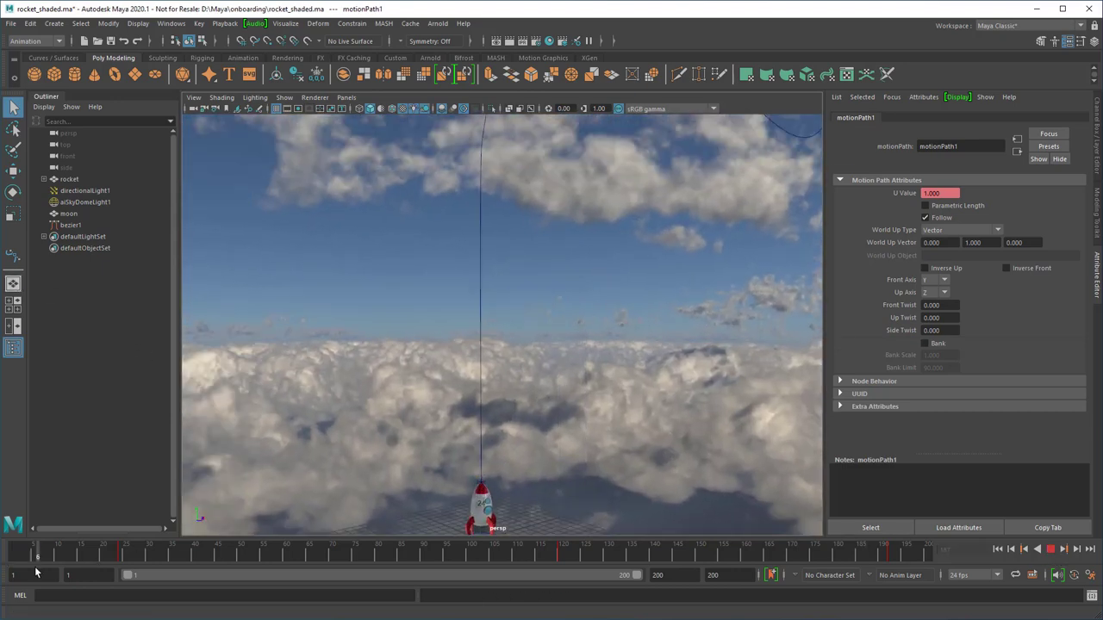
pyautogui.hotkey('alt', 'v')
pyautogui.keyDown('alt'); pyautogui.moveTo(613, 459); pyautogui.dragTo(572, 372); pyautogui.keyUp('alt')
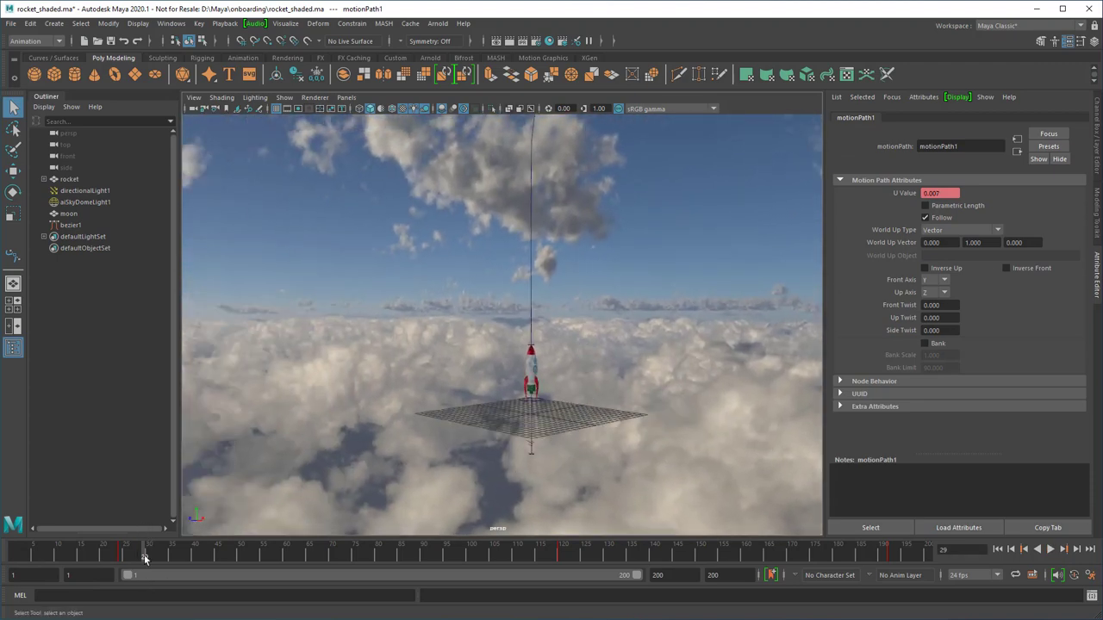
# Follow the rocket through the timeline to frame 188 in perspective, examining the flight and moon landing from several angles
pyautogui.scroll(-5, 630, 318)
pyautogui.moveTo(171, 558); pyautogui.dragTo(280, 556)
pyautogui.keyDown('alt'); pyautogui.moveTo(509, 371); pyautogui.dragTo(551, 431); pyautogui.keyUp('alt')
pyautogui.scroll(5, 574, 428)
pyautogui.keyDown('alt'); pyautogui.moveTo(574, 428); pyautogui.dragTo(489, 352, button='middle'); pyautogui.keyUp('alt')
pyautogui.hotkey('alt', 'v')
pyautogui.keyDown('alt'); pyautogui.moveTo(488, 351); pyautogui.dragTo(457, 367); pyautogui.keyUp('alt')
pyautogui.moveTo(494, 573); pyautogui.dragTo(602, 590)
pyautogui.scroll(6, 534, 456)
pyautogui.keyDown('alt'); pyautogui.moveTo(534, 455); pyautogui.dragTo(605, 375); pyautogui.keyUp('alt')
pyautogui.moveTo(605, 375)
pyautogui.keyDown('alt'); pyautogui.mouseDown(button='middle')
pyautogui.moveTo(605, 420)
pyautogui.moveTo(576, 431)
pyautogui.mouseUp(button='middle'); pyautogui.keyUp('alt')
pyautogui.moveTo(594, 560); pyautogui.dragTo(868, 558)
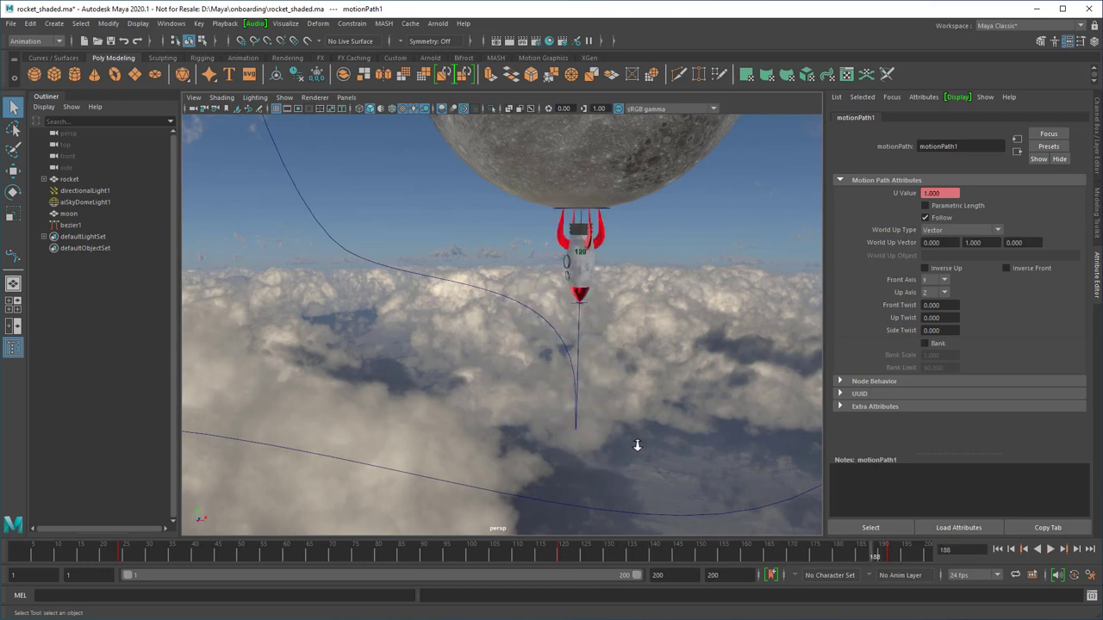
pyautogui.keyDown('alt'); pyautogui.moveTo(628, 449); pyautogui.dragTo(548, 370); pyautogui.keyUp('alt')
pyautogui.keyDown('alt'); pyautogui.moveTo(548, 370); pyautogui.dragTo(541, 377, button='middle'); pyautogui.keyUp('alt')
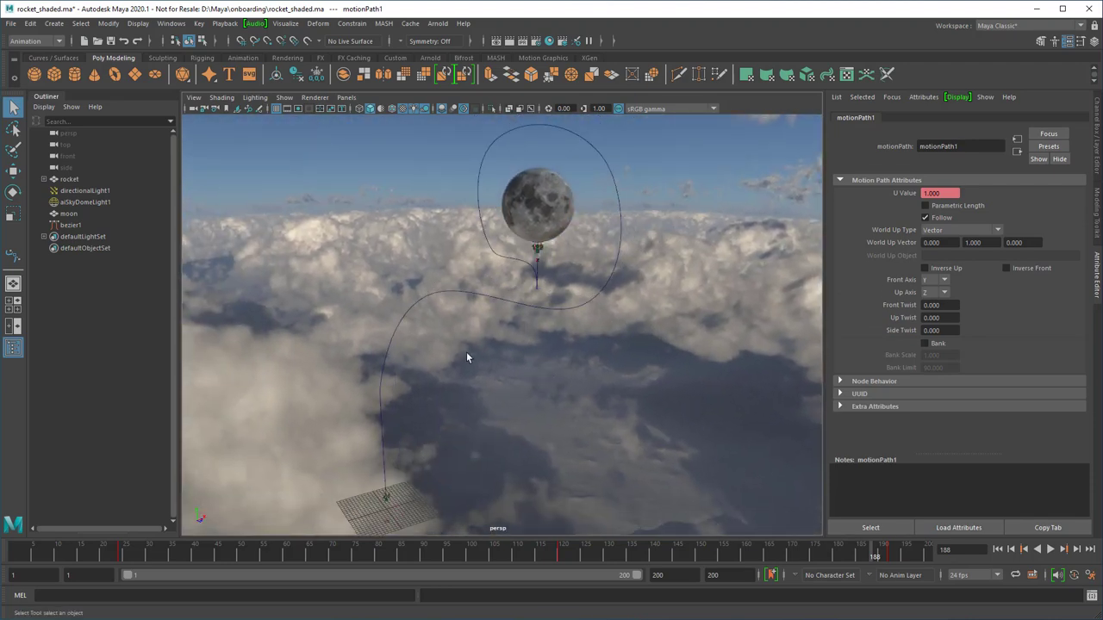
# Create a locator at the scene origin and enlarge it
pyautogui.click(55, 25)
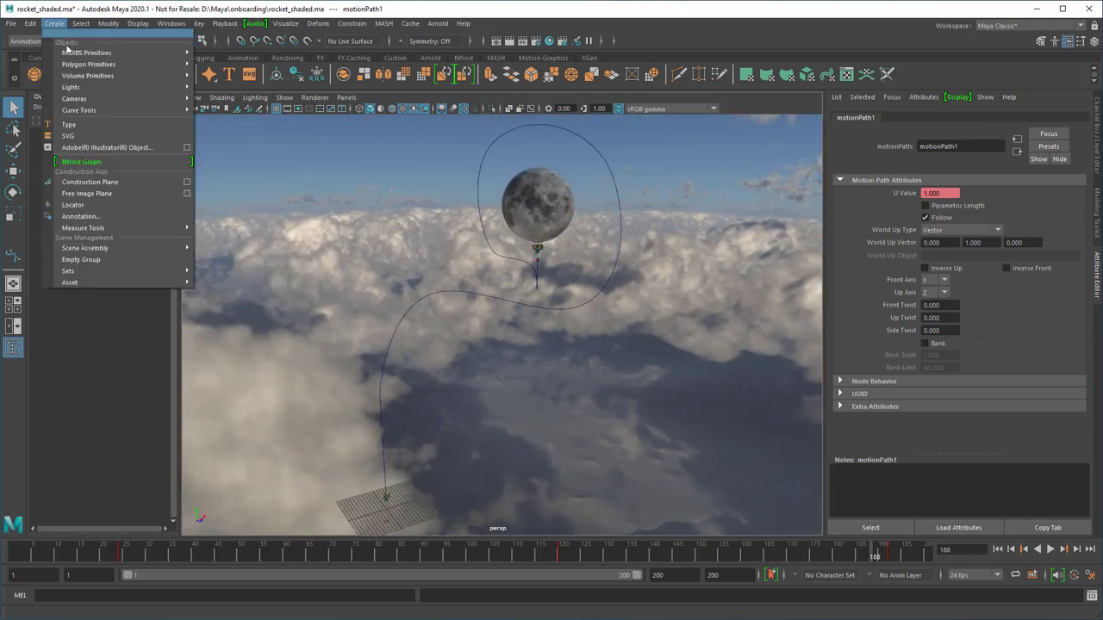
pyautogui.click(141, 202)
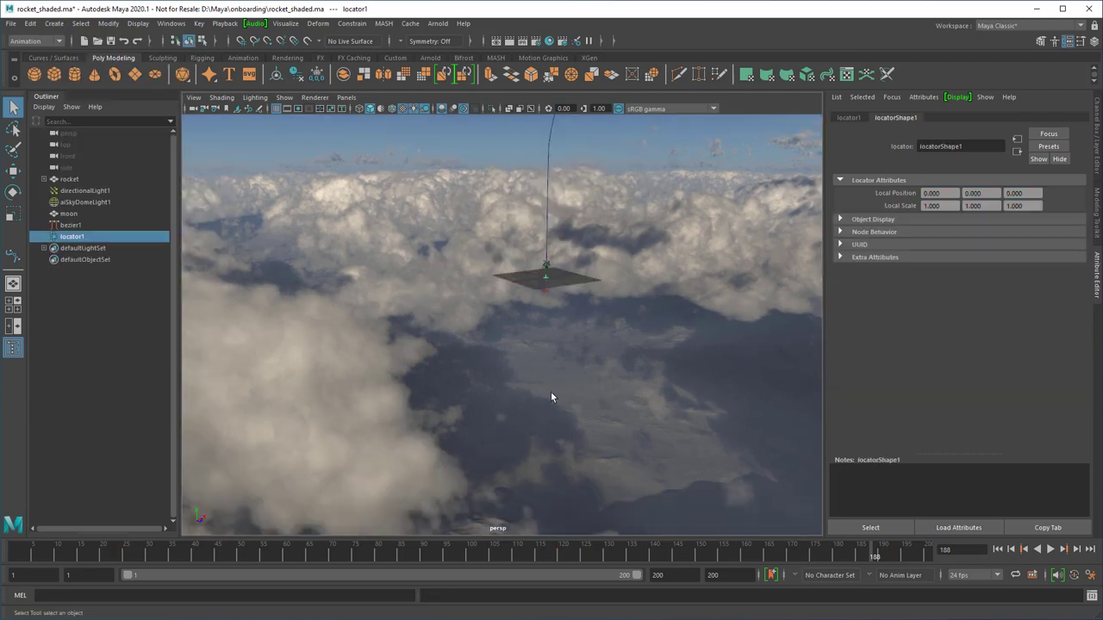
pyautogui.scroll(8, 551, 391)
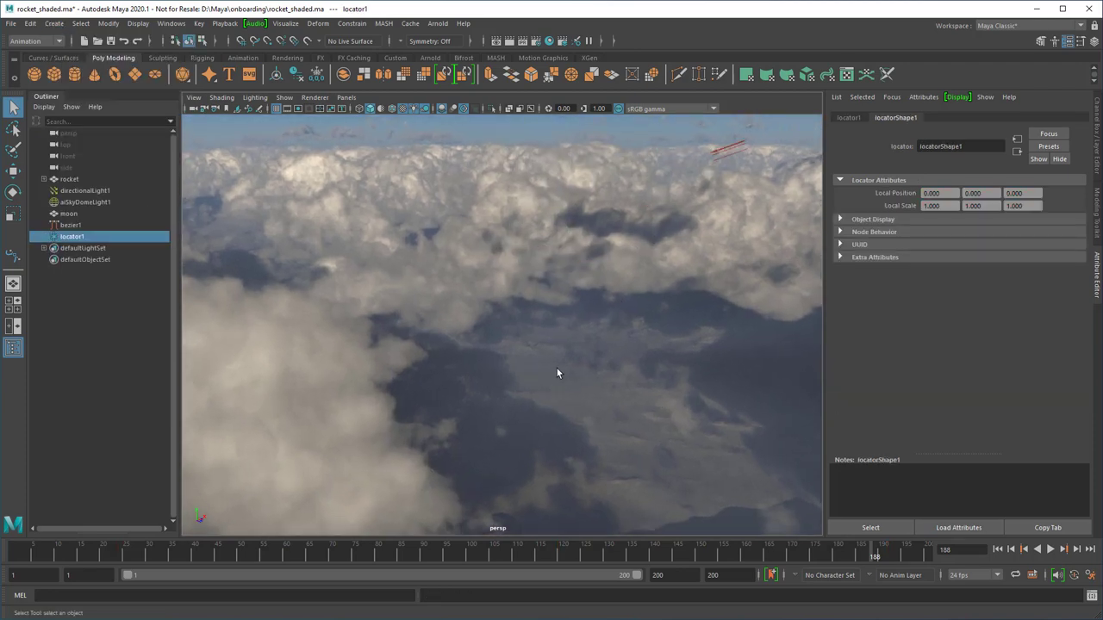
pyautogui.keyDown('alt'); pyautogui.moveTo(605, 276); pyautogui.dragTo(533, 378, button='middle'); pyautogui.keyUp('alt')
pyautogui.press('w')
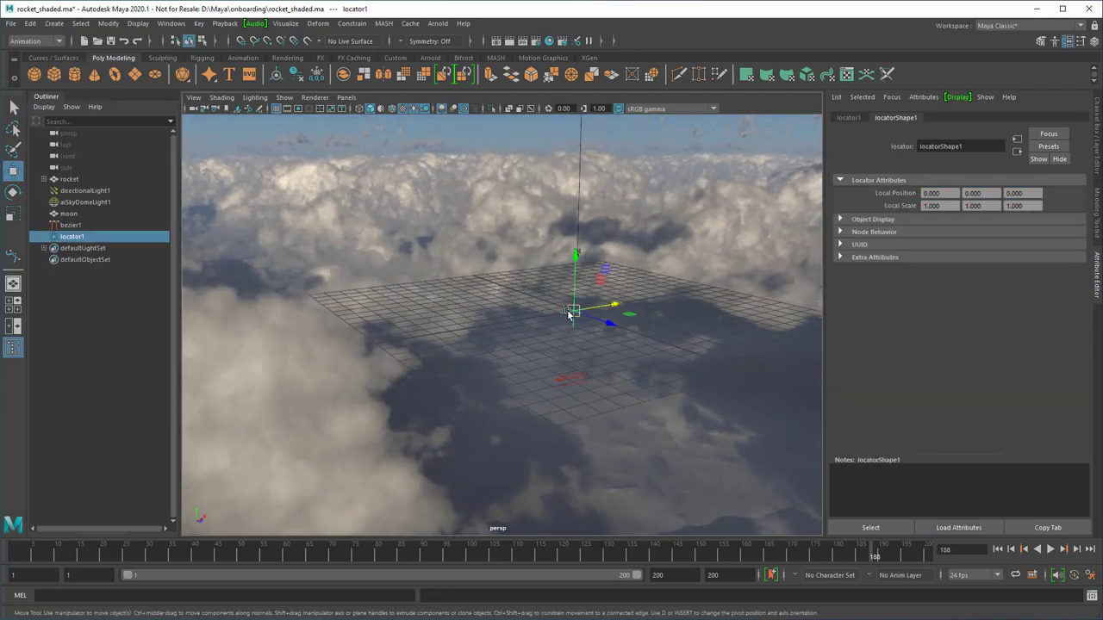
pyautogui.moveTo(574, 315); pyautogui.dragTo(713, 328)
pyautogui.press('r')
pyautogui.press('q')
# At frame 24, move the locator away from the rocket to about 29 units along Z
pyautogui.scroll(-6, 689, 371)
pyautogui.keyDown('alt'); pyautogui.moveTo(638, 344); pyautogui.dragTo(546, 372, button='middle'); pyautogui.keyUp('alt')
pyautogui.keyDown('alt'); pyautogui.moveTo(547, 372); pyautogui.dragTo(629, 372); pyautogui.keyUp('alt')
pyautogui.press('w')
pyautogui.moveTo(239, 556); pyautogui.dragTo(122, 555)
pyautogui.moveTo(573, 352); pyautogui.dragTo(812, 419)
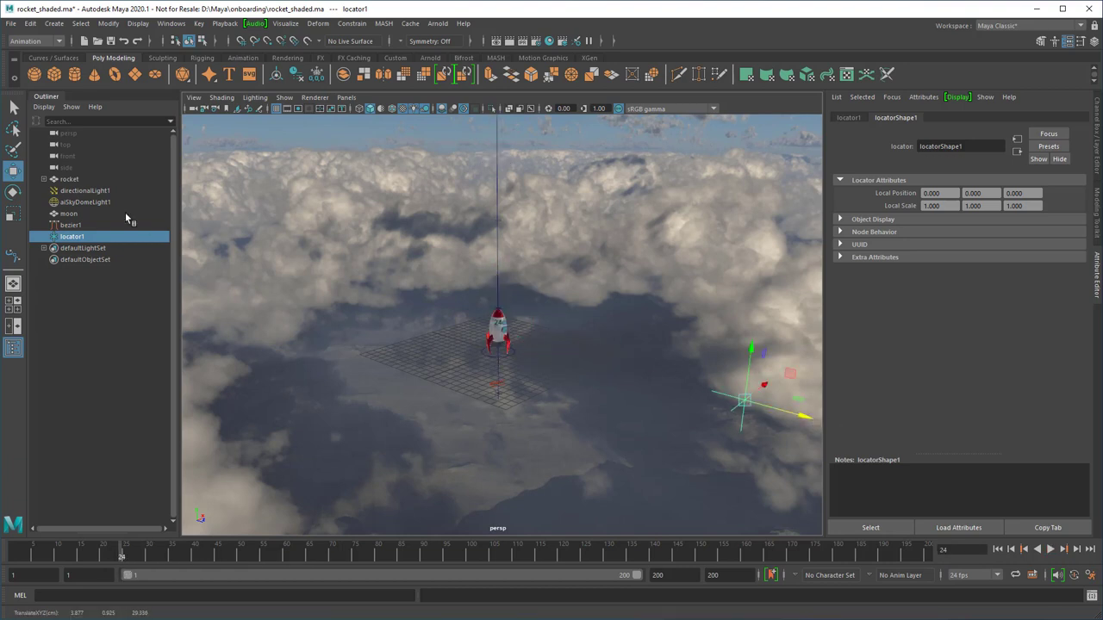
# Rename the locator as rocket_aim
pyautogui.doubleClick(76, 237)
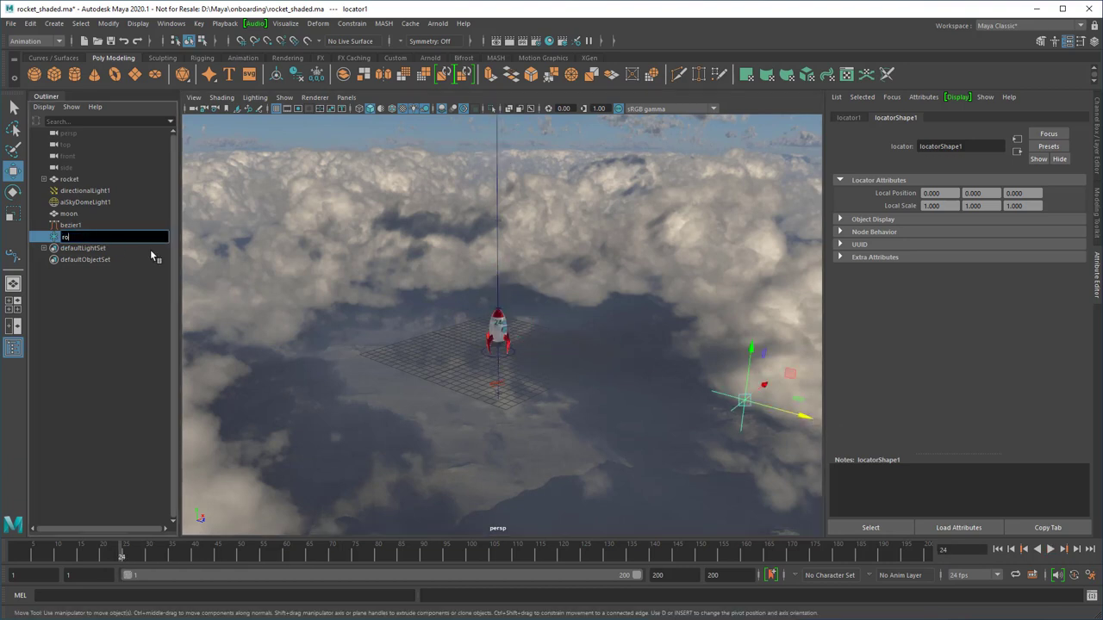
pyautogui.write('rocket_aim')
pyautogui.press('Return')
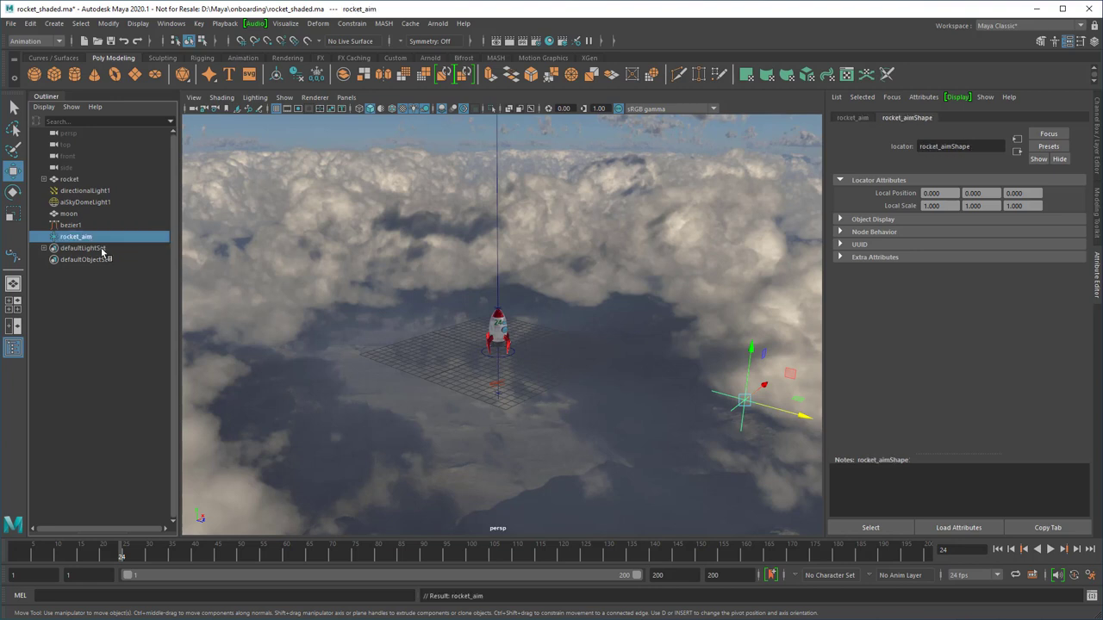
# Set motionPath1's World Up Type to Object Up with rocket_aim as the World Up Object
pyautogui.press('q')
pyautogui.click(497, 259)
pyautogui.click(944, 118)
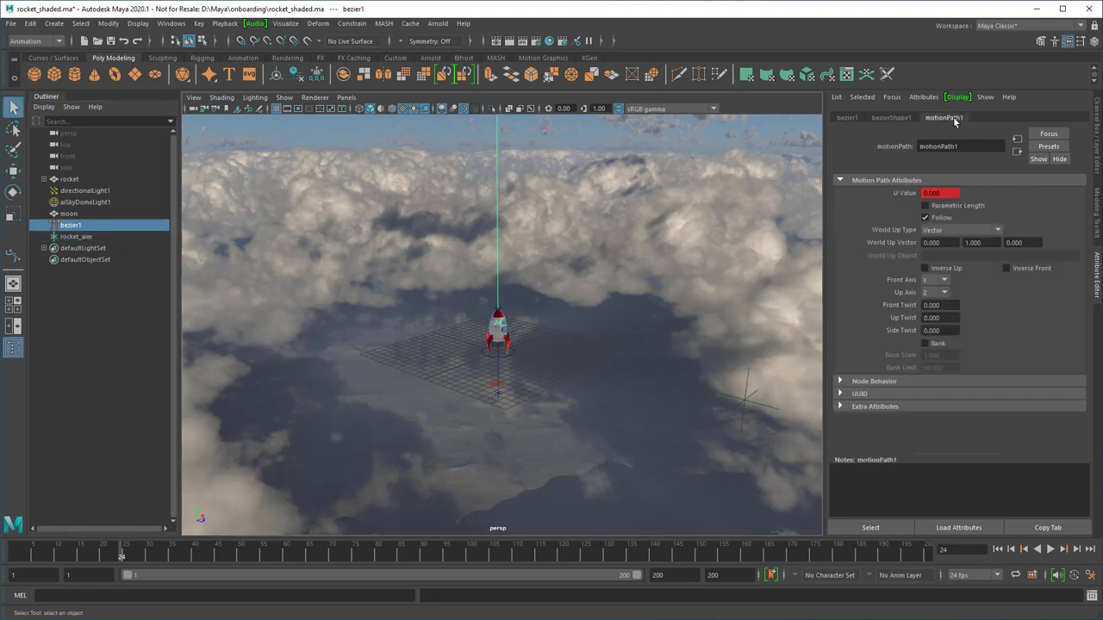
pyautogui.click(961, 230)
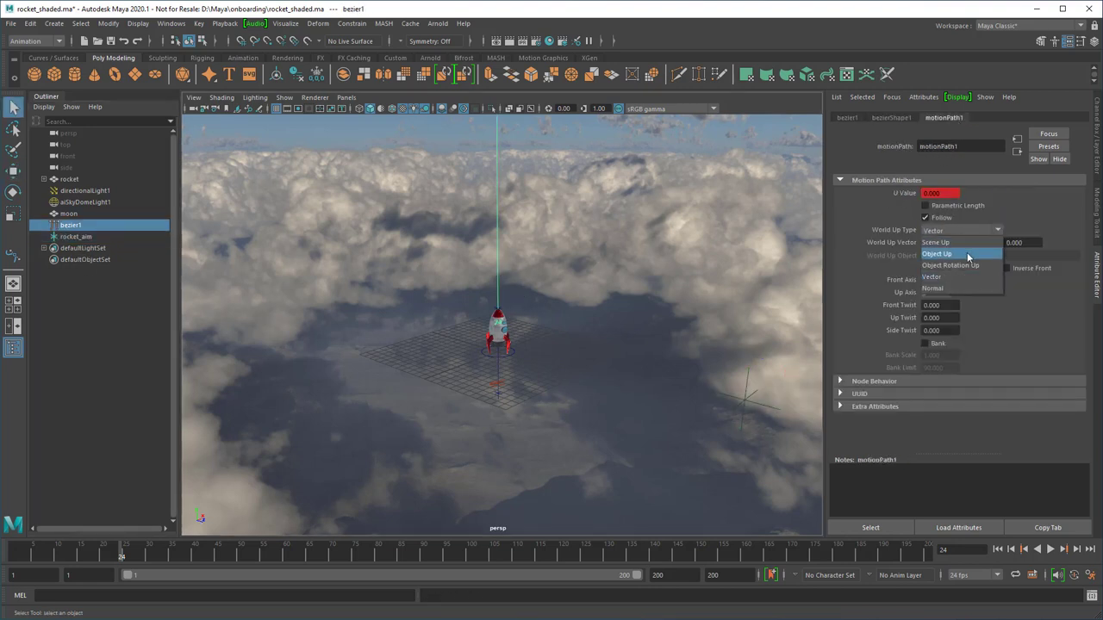
pyautogui.click(967, 261)
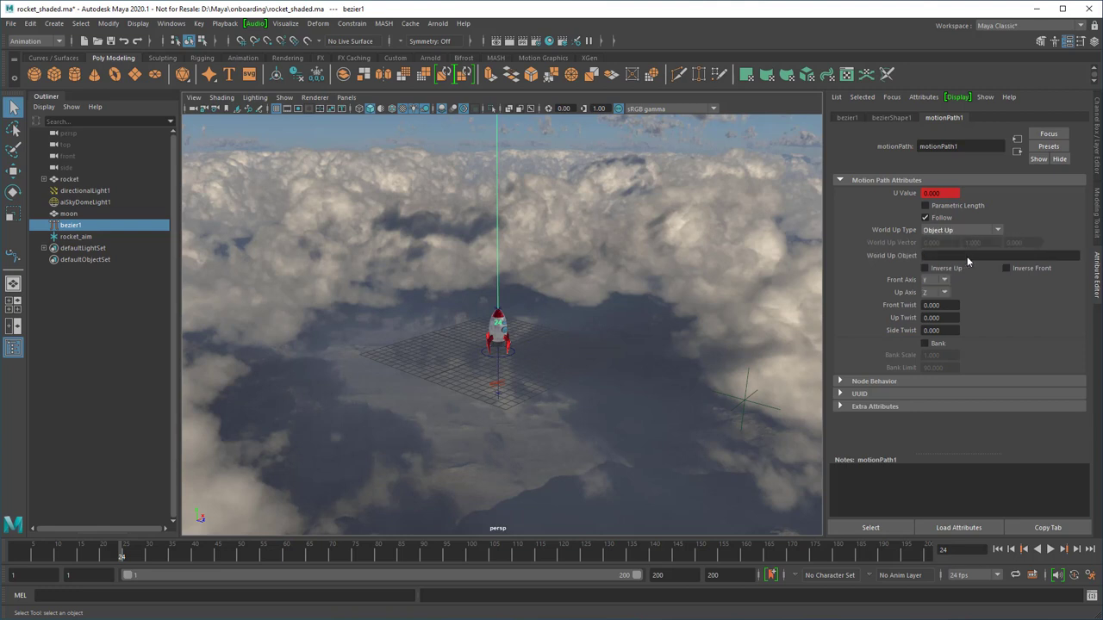
pyautogui.click(968, 257)
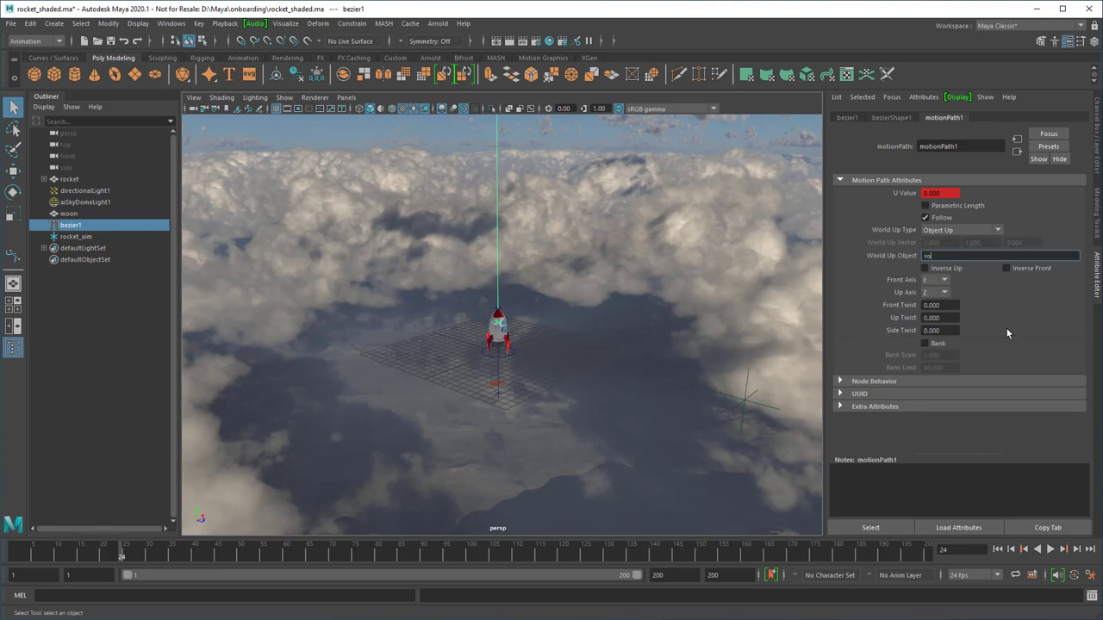
pyautogui.press('Return')
# Scrub from frame 24 to frame 60, examining how the rocket orients along the first bend of the path
pyautogui.keyDown('alt'); pyautogui.moveTo(568, 358); pyautogui.dragTo(522, 387); pyautogui.keyUp('alt')
pyautogui.moveTo(124, 560); pyautogui.dragTo(197, 562)
pyautogui.keyDown('alt'); pyautogui.moveTo(440, 280); pyautogui.dragTo(497, 349); pyautogui.keyUp('alt')
pyautogui.moveTo(227, 551); pyautogui.dragTo(285, 555)
pyautogui.scroll(5, 449, 296)
pyautogui.keyDown('alt'); pyautogui.moveTo(450, 298); pyautogui.dragTo(483, 344, button='middle'); pyautogui.keyUp('alt')
# At frame 60, shift the rocket_aim locator across the scene and raise it to about 36 units
pyautogui.click(293, 532)
pyautogui.press('w')
pyautogui.moveTo(325, 525); pyautogui.dragTo(656, 499)
pyautogui.moveTo(622, 446); pyautogui.dragTo(635, 239)
pyautogui.scroll(-5, 603, 284)
pyautogui.keyDown('alt'); pyautogui.moveTo(594, 284); pyautogui.dragTo(593, 331, button='middle'); pyautogui.keyUp('alt')
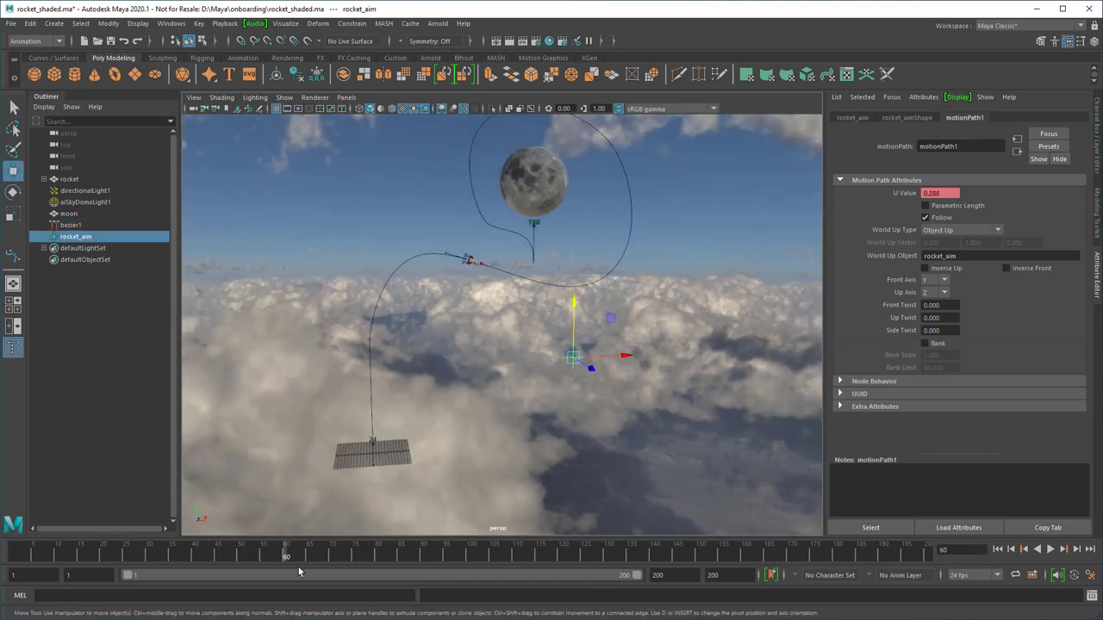
# Move rocket_aim sideways in line with the rocket's launch position and key it at frame 24
pyautogui.hotkey('alt', 'v')
pyautogui.moveTo(127, 598); pyautogui.dragTo(141, 593)
pyautogui.keyDown('alt'); pyautogui.moveTo(473, 472); pyautogui.dragTo(540, 364, button='middle'); pyautogui.keyUp('alt')
pyautogui.moveTo(142, 556); pyautogui.dragTo(122, 561)
pyautogui.moveTo(691, 255); pyautogui.dragTo(503, 257)
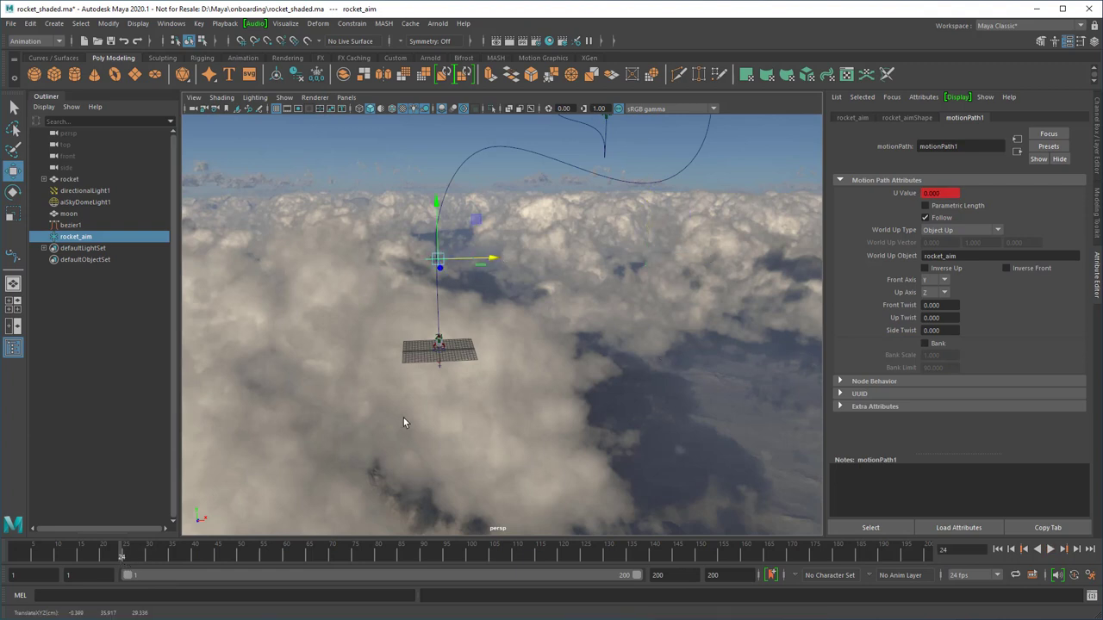
pyautogui.press('s')
pyautogui.keyDown('alt'); pyautogui.moveTo(601, 323); pyautogui.dragTo(468, 388, button='middle'); pyautogui.keyUp('alt')
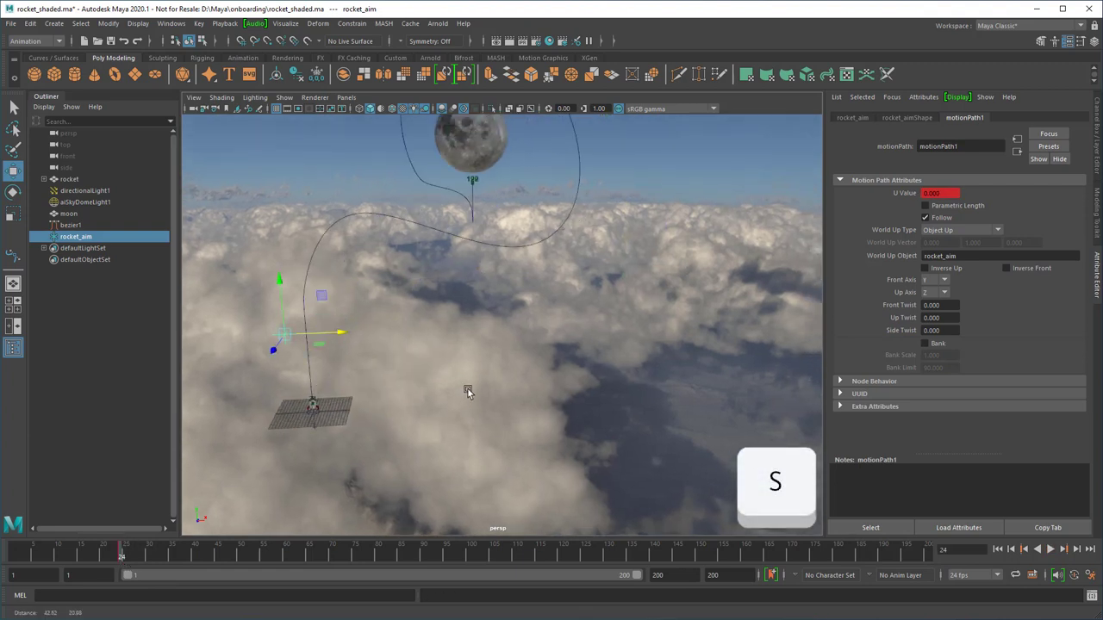
# Move rocket_aim across toward the moon, raise it slightly, and key it at about frame 65
pyautogui.moveTo(226, 561); pyautogui.dragTo(308, 567)
pyautogui.moveTo(343, 333); pyautogui.dragTo(532, 342)
pyautogui.moveTo(483, 269); pyautogui.dragTo(487, 221)
pyautogui.press('s')
# Raise rocket_aim above the moon near the top of the loop and key it at about frame 89
pyautogui.keyDown('alt'); pyautogui.moveTo(526, 345); pyautogui.dragTo(519, 412, button='middle'); pyautogui.keyUp('alt')
pyautogui.hotkey('alt', 'v')
pyautogui.moveTo(408, 560); pyautogui.dragTo(419, 561)
pyautogui.moveTo(476, 302); pyautogui.dragTo(505, 79)
pyautogui.press('s')
# Play and scrub the flight through to frame 200, examining the rocket's orientation along the path and at the moon landing
pyautogui.hotkey('alt', 'v')
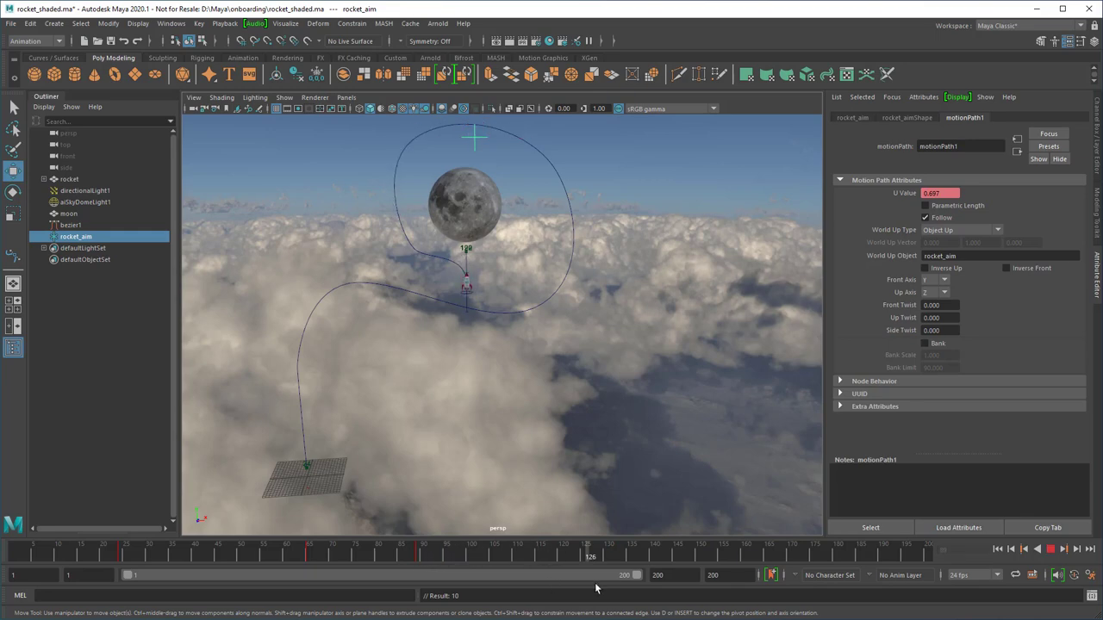
pyautogui.moveTo(608, 582); pyautogui.dragTo(238, 593)
pyautogui.keyDown('alt'); pyautogui.moveTo(573, 379); pyautogui.dragTo(680, 330, button='middle'); pyautogui.keyUp('alt')
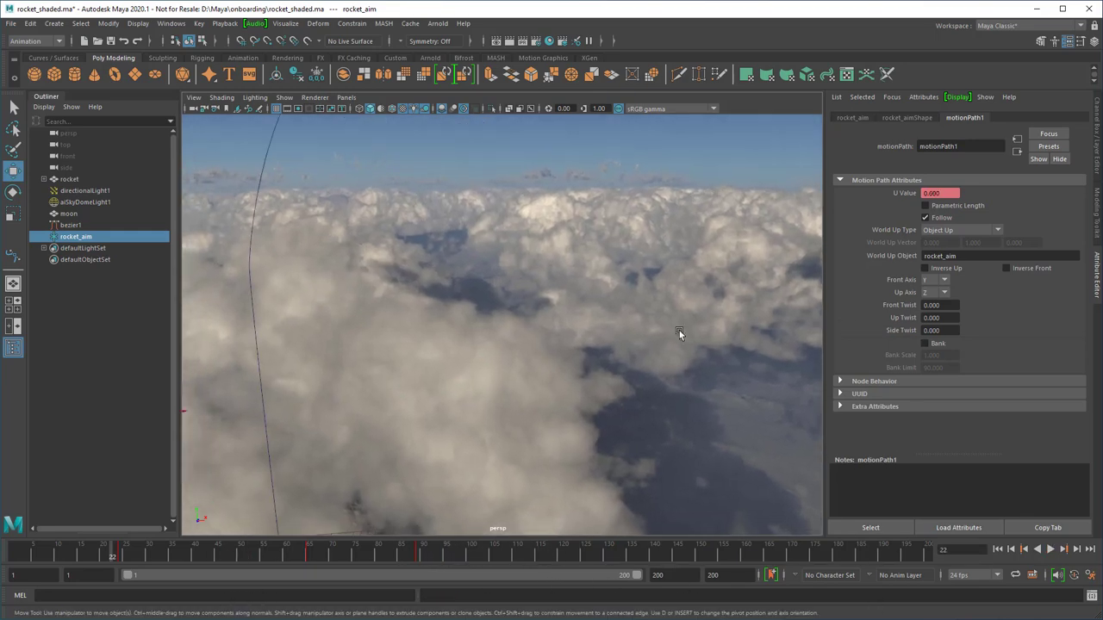
pyautogui.keyDown('alt'); pyautogui.moveTo(680, 330); pyautogui.dragTo(597, 328, button='right'); pyautogui.keyUp('alt')
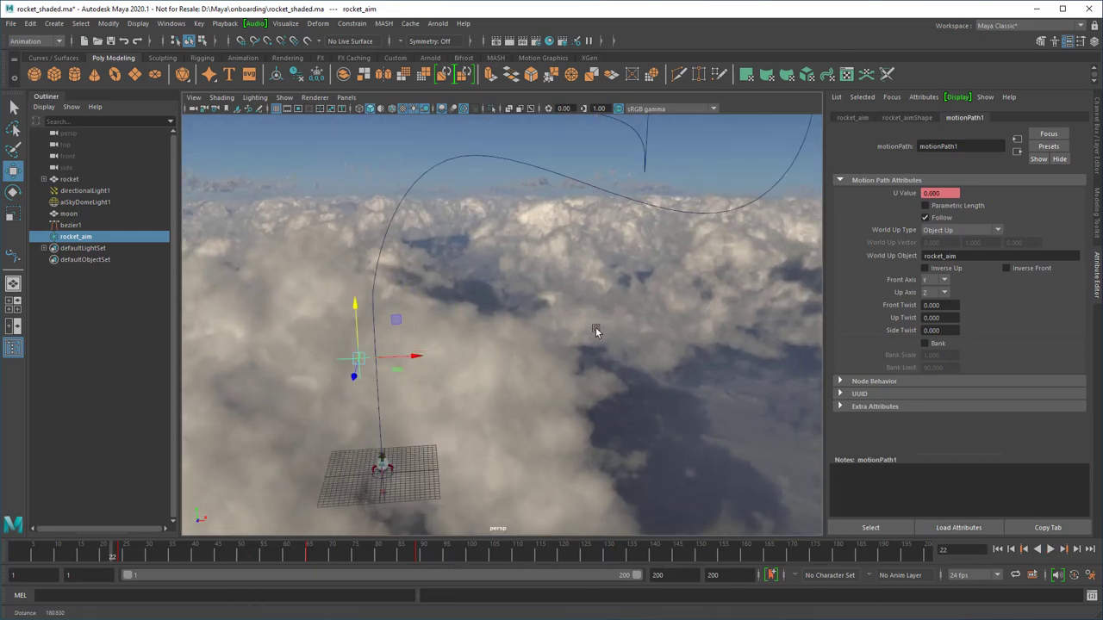
pyautogui.keyDown('alt'); pyautogui.moveTo(597, 330); pyautogui.dragTo(589, 348); pyautogui.keyUp('alt')
pyautogui.moveTo(130, 558); pyautogui.dragTo(319, 603)
pyautogui.keyDown('alt'); pyautogui.moveTo(472, 377); pyautogui.dragTo(337, 502, button='middle'); pyautogui.keyUp('alt')
pyautogui.keyDown('alt'); pyautogui.moveTo(337, 501); pyautogui.dragTo(320, 507, button='right'); pyautogui.keyUp('alt')
pyautogui.moveTo(320, 556); pyautogui.dragTo(376, 566)
pyautogui.keyDown('alt'); pyautogui.moveTo(458, 358); pyautogui.dragTo(500, 402, button='middle'); pyautogui.keyUp('alt')
pyautogui.moveTo(377, 555); pyautogui.dragTo(447, 562)
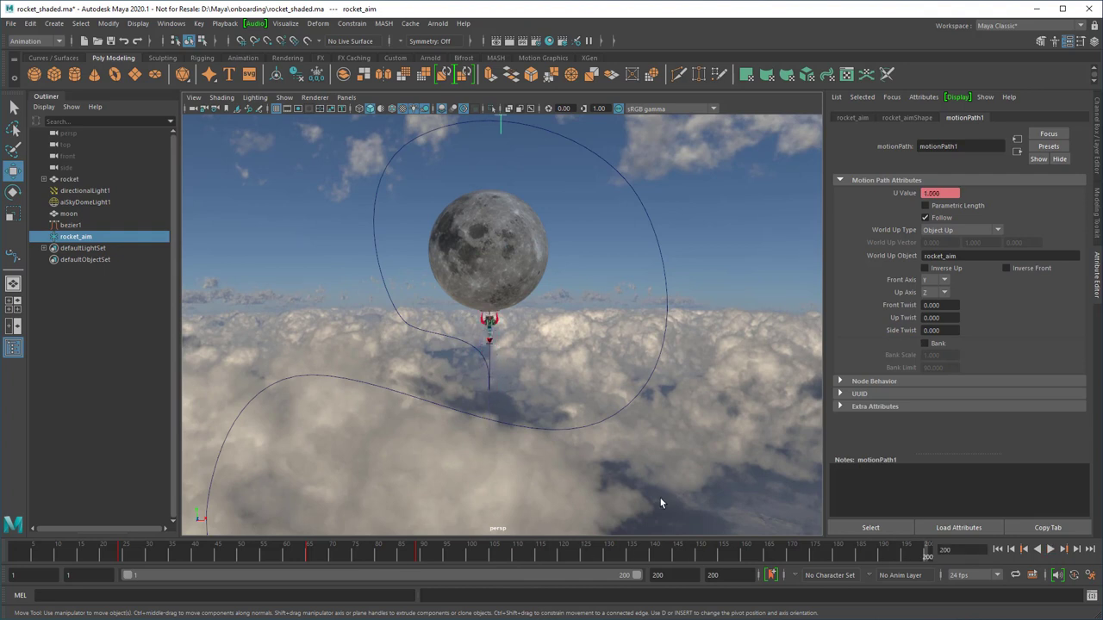
pyautogui.scroll(10, 601, 414)
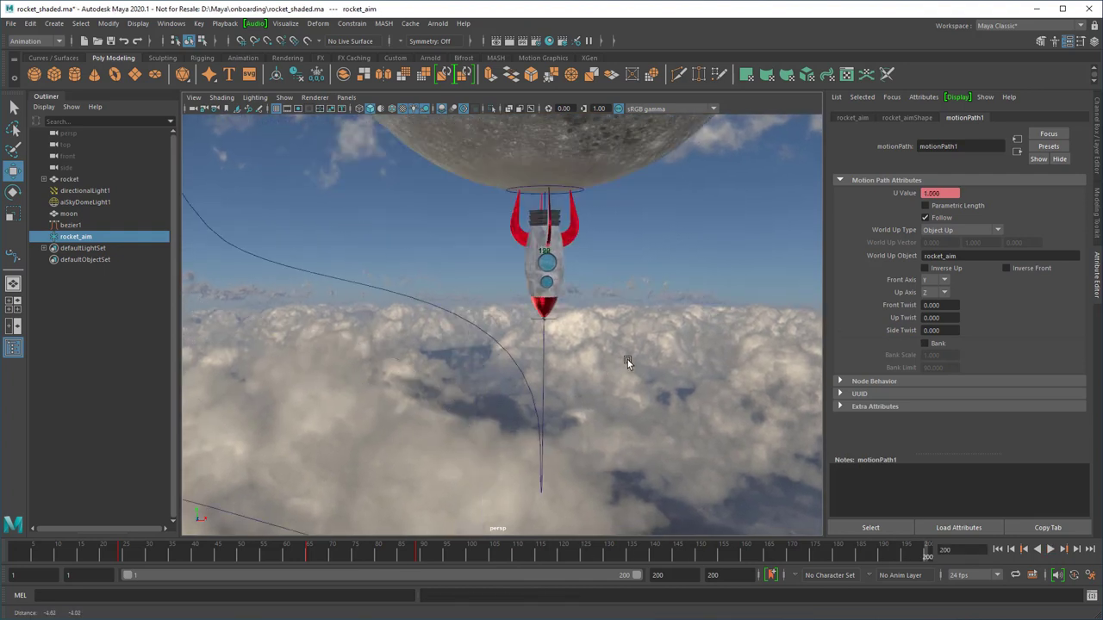
pyautogui.hotkey('alt', 'v')
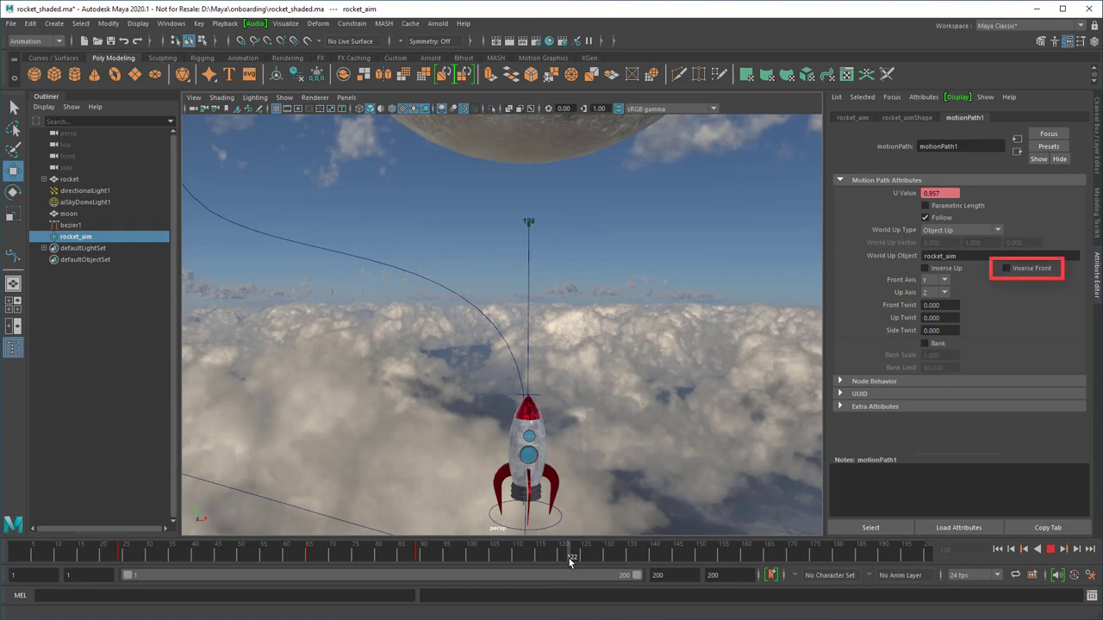
# Key motionPath1's Inverse Front on at frame 122 and off at frame 121
pyautogui.click(1024, 270)
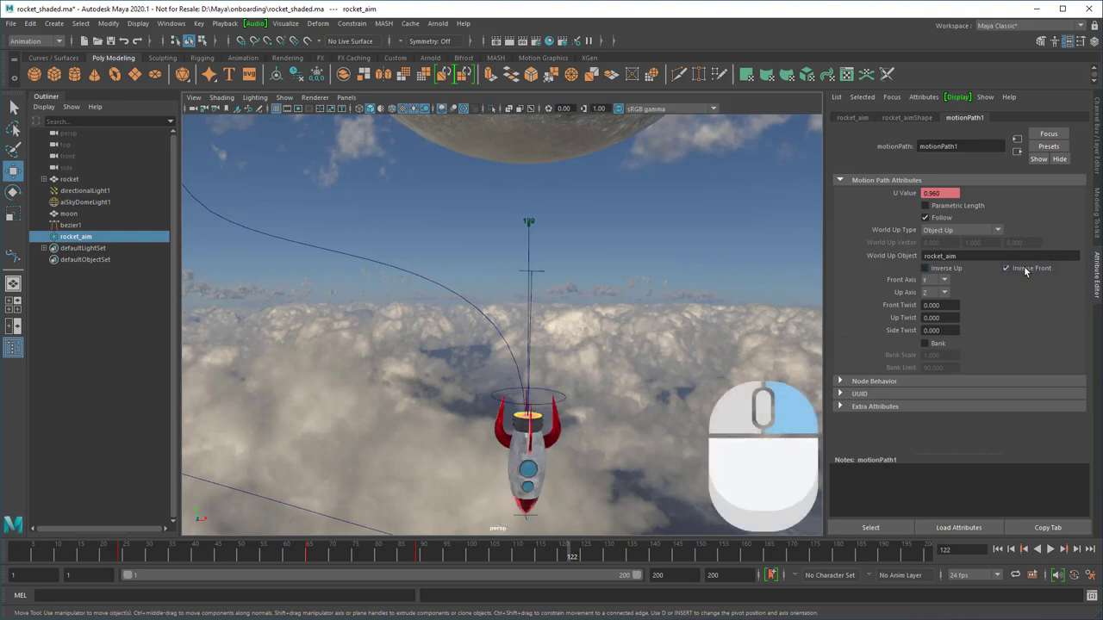
pyautogui.rightClick(1024, 272)
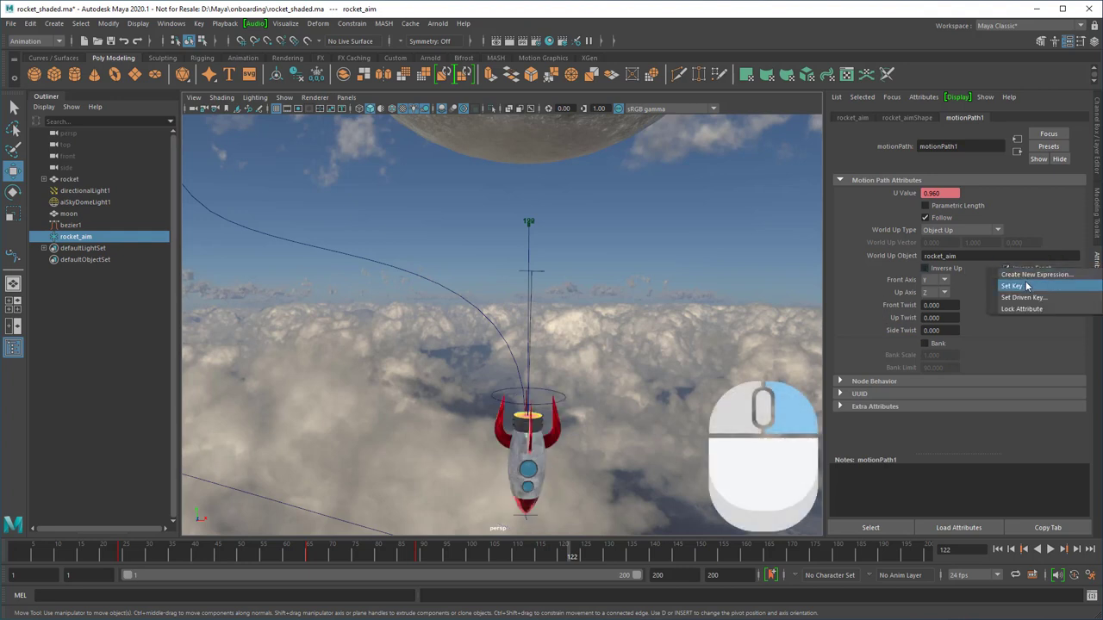
pyautogui.click(1025, 282)
pyautogui.click(566, 558)
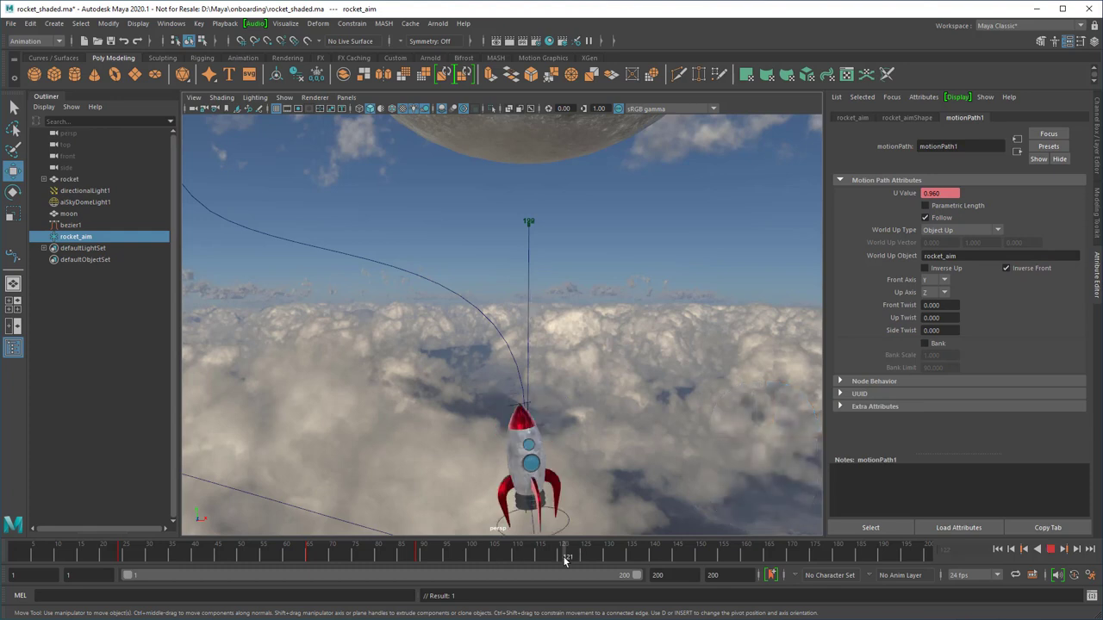
pyautogui.click(1021, 271)
pyautogui.rightClick(1022, 271)
pyautogui.click(1025, 291)
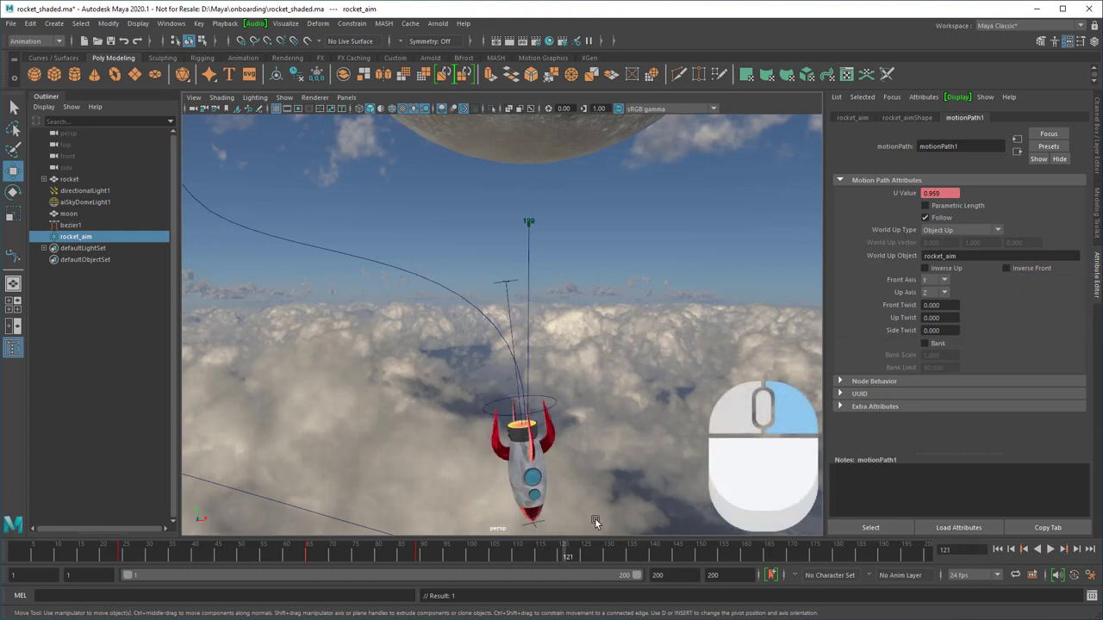
pyautogui.moveTo(564, 556)
pyautogui.mouseDown()
pyautogui.moveTo(539, 559)
pyautogui.moveTo(588, 564)
pyautogui.moveTo(522, 564)
pyautogui.moveTo(565, 578)
pyautogui.mouseUp()
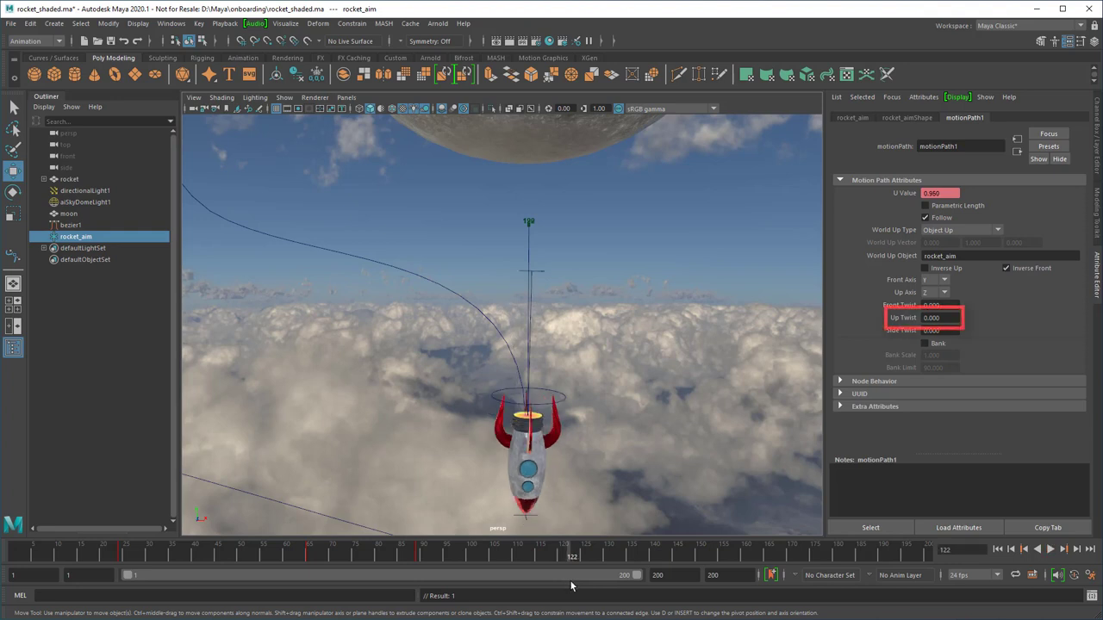
# Key motionPath1's Up Twist at 0 on frame 122 and at -5 on frame 121
pyautogui.rightClick(908, 320)
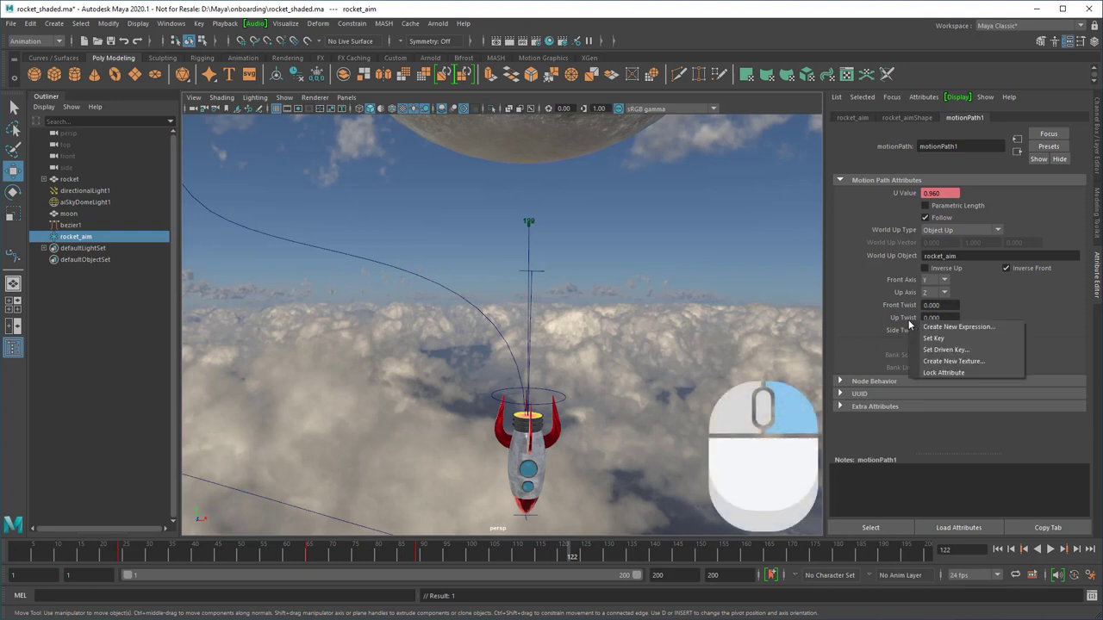
pyautogui.click(926, 341)
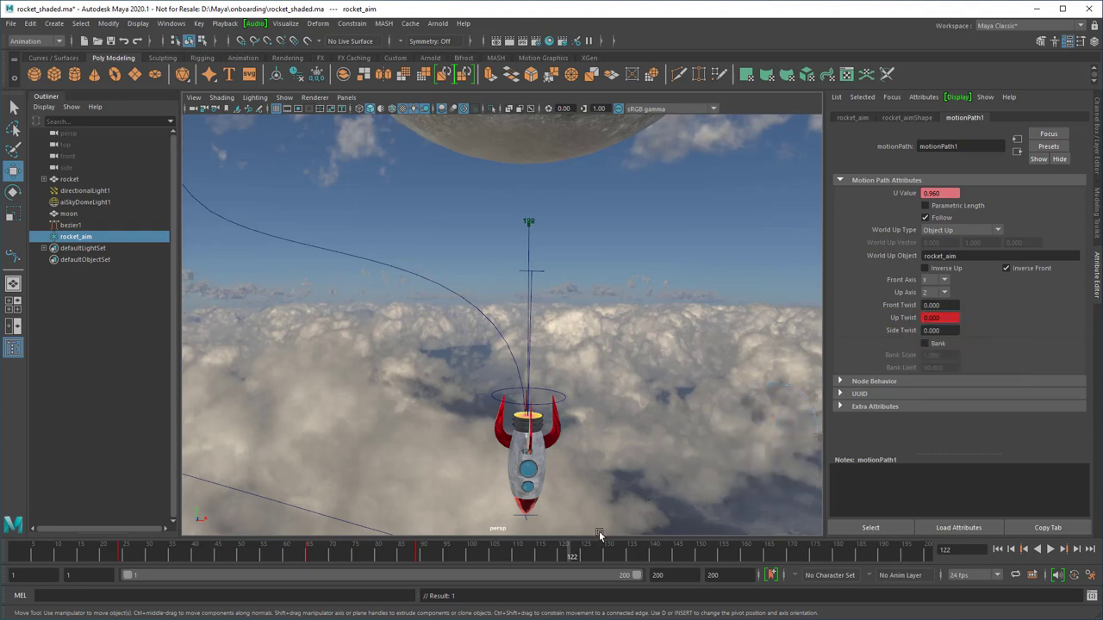
pyautogui.click(565, 556)
pyautogui.hotkey('ctrl', 'z')
pyautogui.moveTo(944, 318); pyautogui.dragTo(891, 321)
pyautogui.write('-5')
pyautogui.press('Return')
pyautogui.rightClick(891, 319)
pyautogui.click(926, 329)
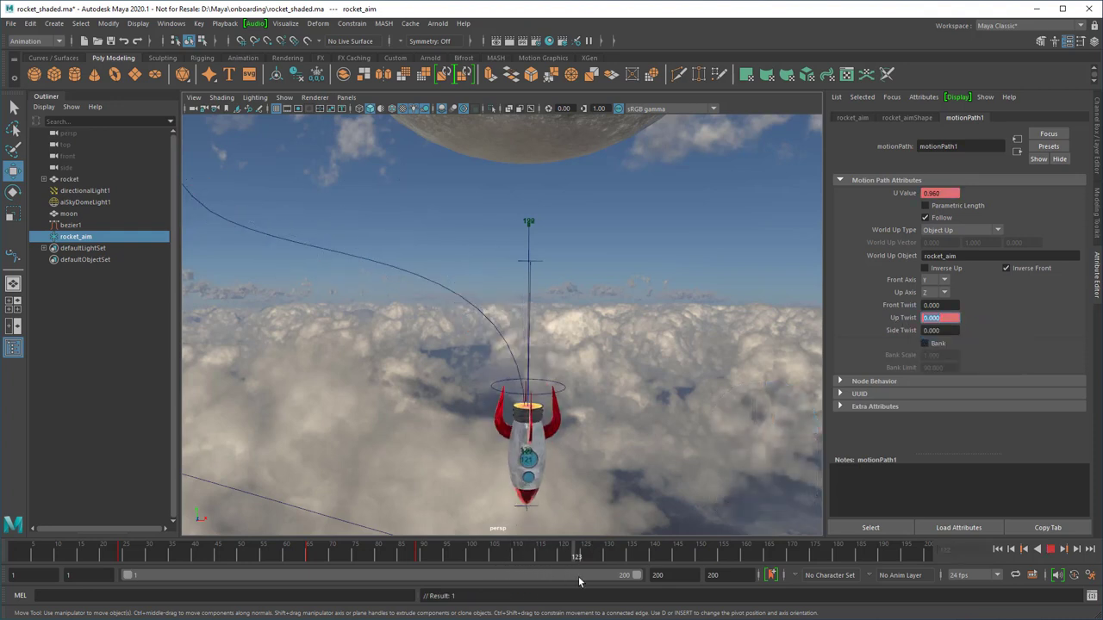
# Key motionPath1's Inverse Front on at frame 184 and off at frame 185
pyautogui.moveTo(631, 586)
pyautogui.mouseDown()
pyautogui.moveTo(505, 587)
pyautogui.moveTo(854, 595)
pyautogui.mouseUp()
pyautogui.rightClick(1029, 269)
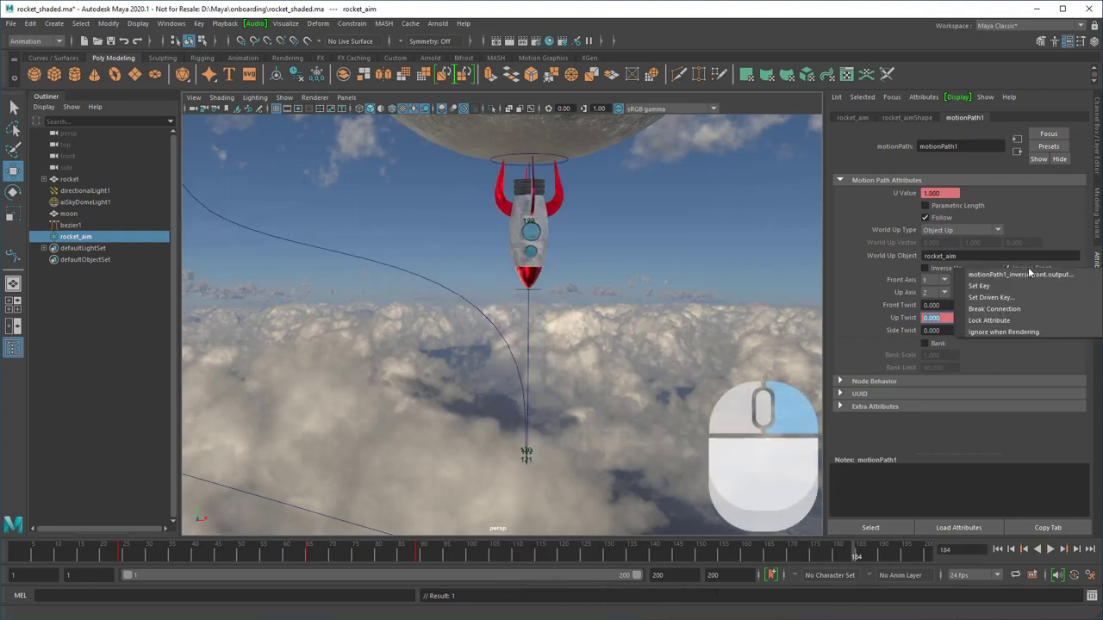
pyautogui.click(1025, 286)
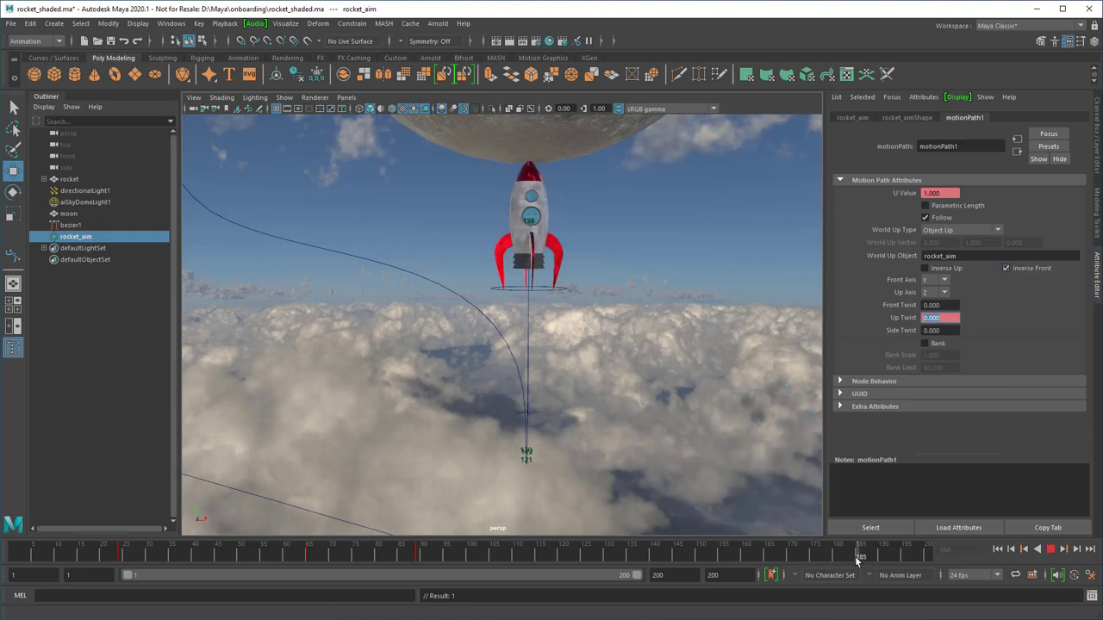
pyautogui.click(1028, 270)
pyautogui.rightClick(1027, 269)
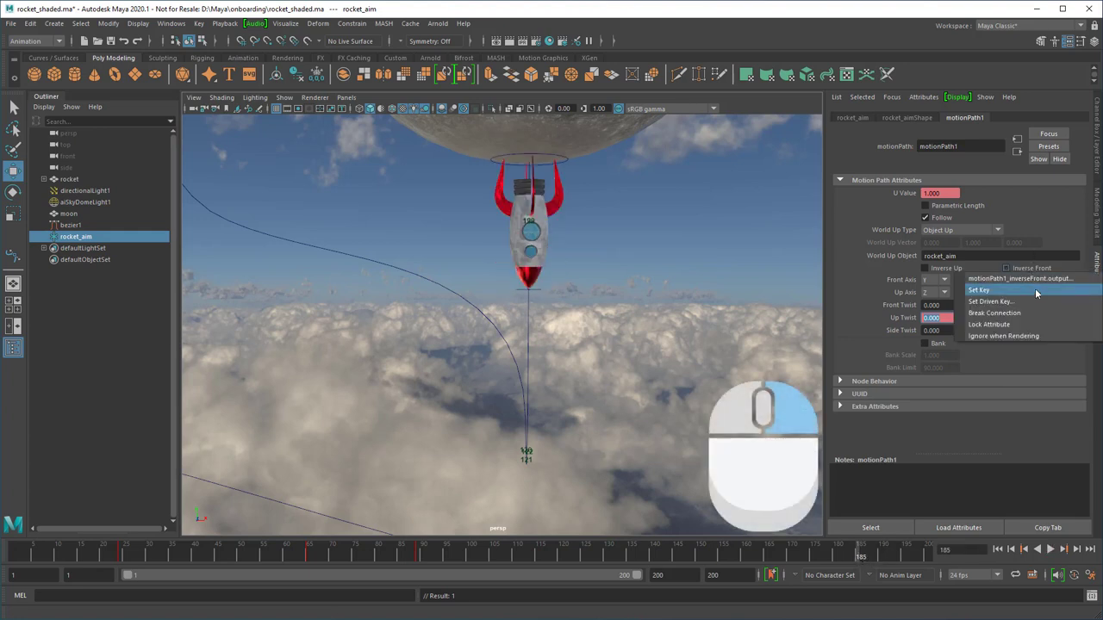
pyautogui.click(1032, 292)
# Play the animation from frame 80 to review the rocket's approach and landing on the moon
pyautogui.moveTo(855, 556); pyautogui.dragTo(377, 578)
pyautogui.scroll(-3, 528, 401)
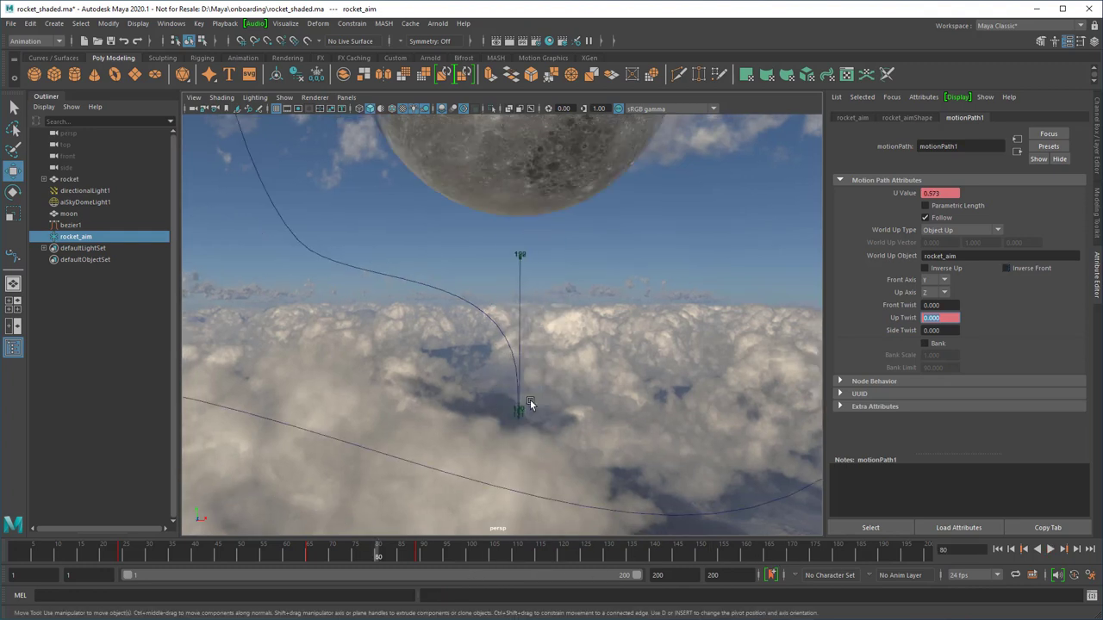
pyautogui.click(1052, 550)
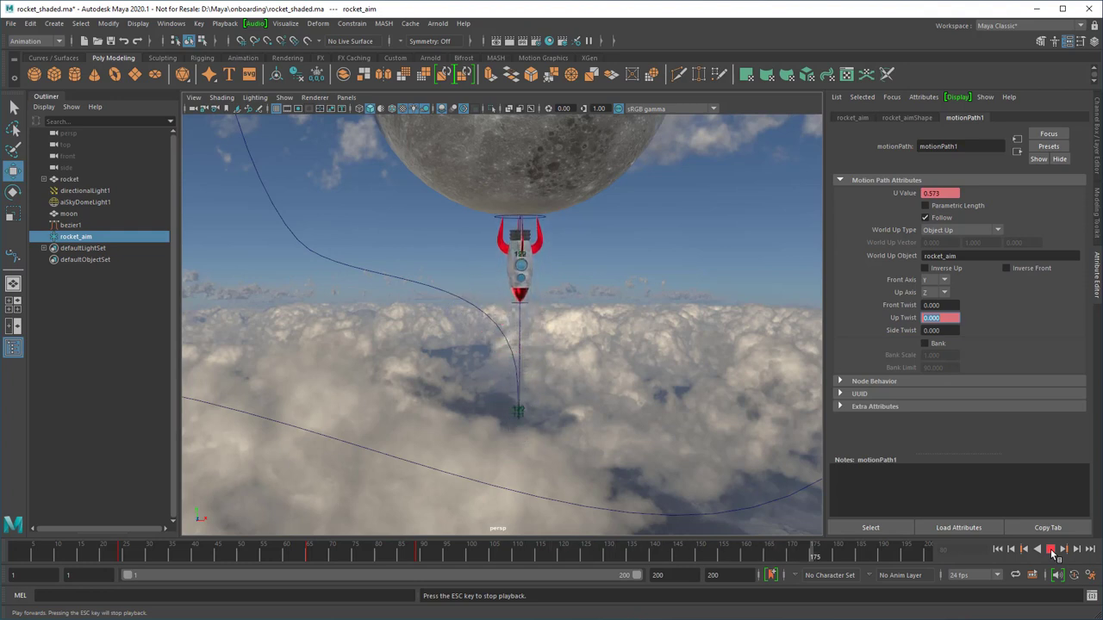
pyautogui.click(1051, 553)
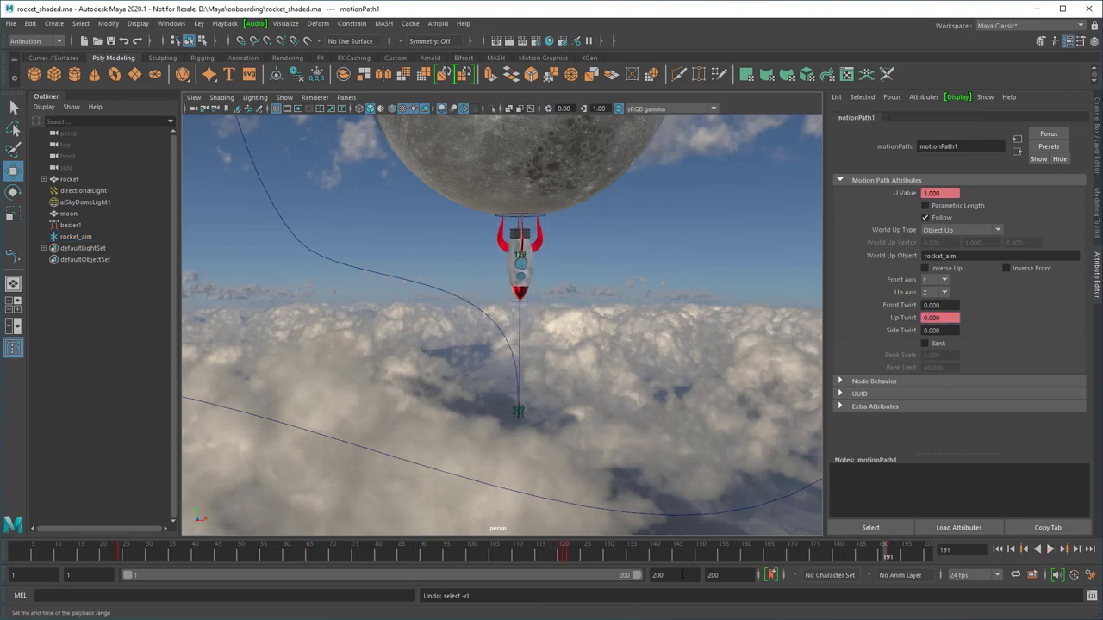
# Extend the playback range's end to frame 250
pyautogui.doubleClick(667, 576)
pyautogui.write('250')
pyautogui.press('Return')
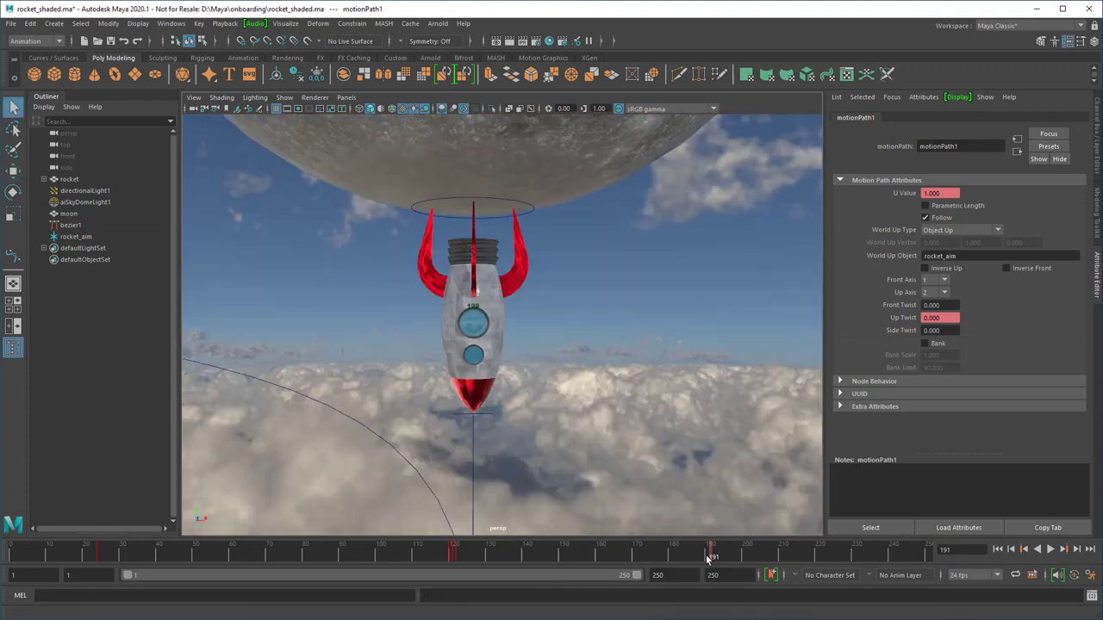
# Key the rocket's squash deformer Factor at -0.05 on frame 184
pyautogui.moveTo(713, 556); pyautogui.dragTo(687, 560)
pyautogui.click(529, 205)
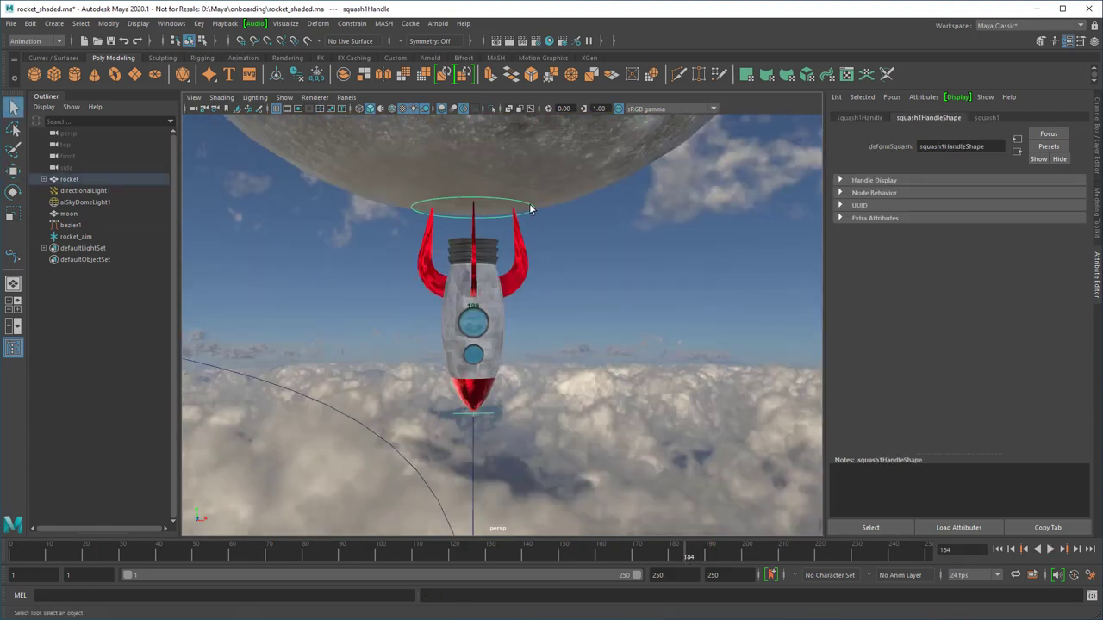
pyautogui.click(985, 118)
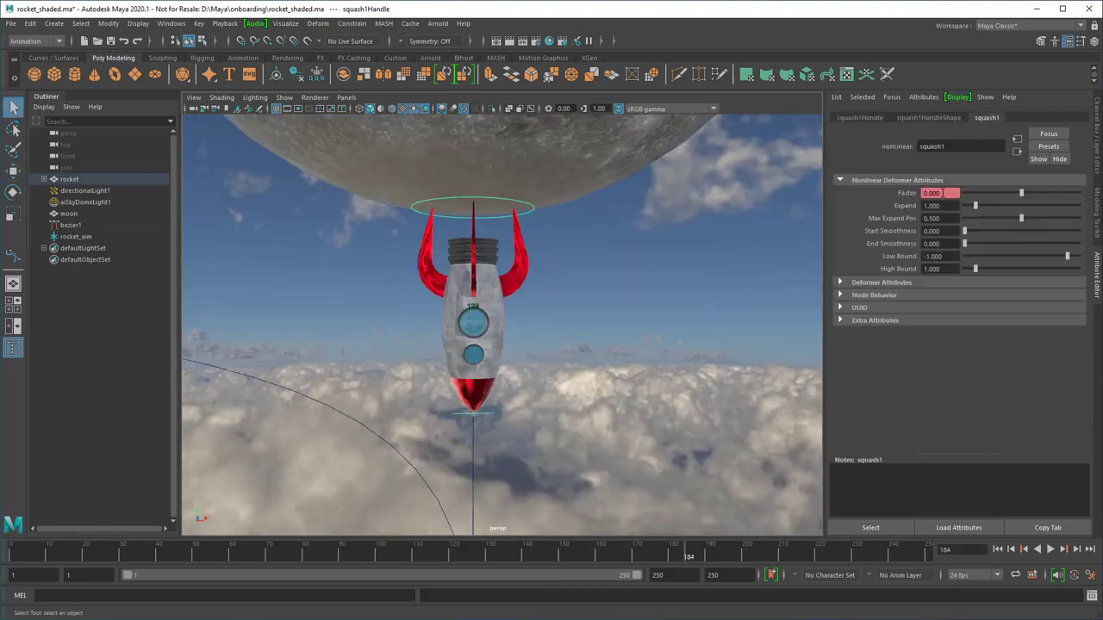
pyautogui.write('-0.05')
pyautogui.press('Return')
pyautogui.rightClick(909, 195)
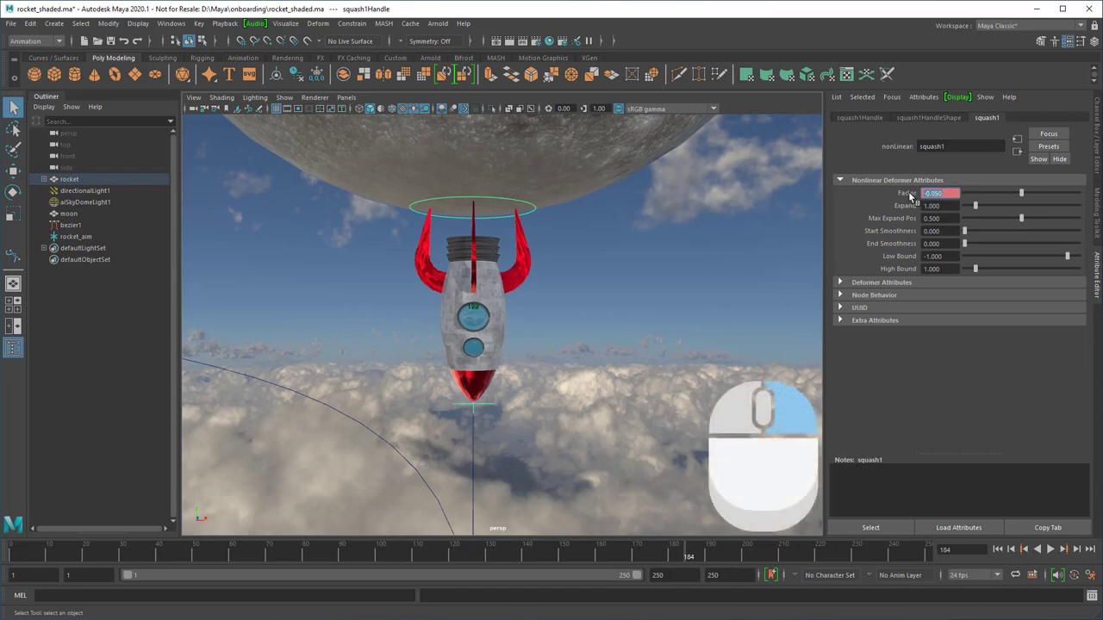
pyautogui.click(920, 210)
# Key the squash deformer's Factor at 0 on frame 190 and at 0 on frame 180
pyautogui.click(705, 558)
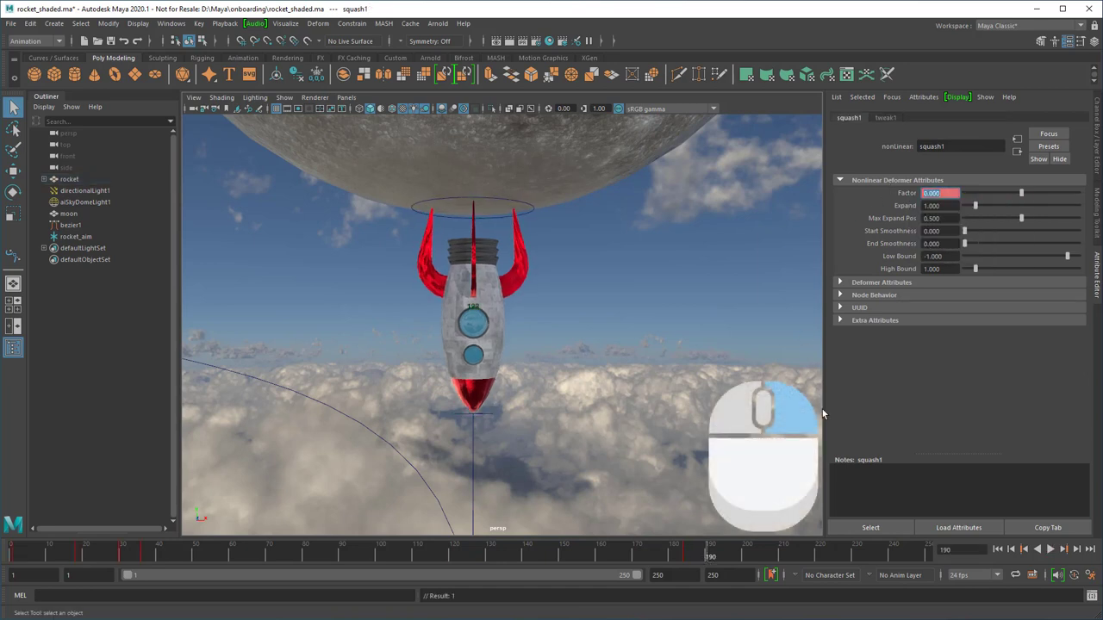
pyautogui.rightClick(907, 197)
pyautogui.click(926, 211)
pyautogui.moveTo(696, 558); pyautogui.dragTo(743, 555)
pyautogui.click(673, 556)
pyautogui.write('0')
pyautogui.press('Return')
pyautogui.rightClick(910, 199)
pyautogui.click(930, 212)
# Play back the rocket's landing on the moon to review the squash at touchdown
pyautogui.moveTo(666, 558); pyautogui.dragTo(489, 554)
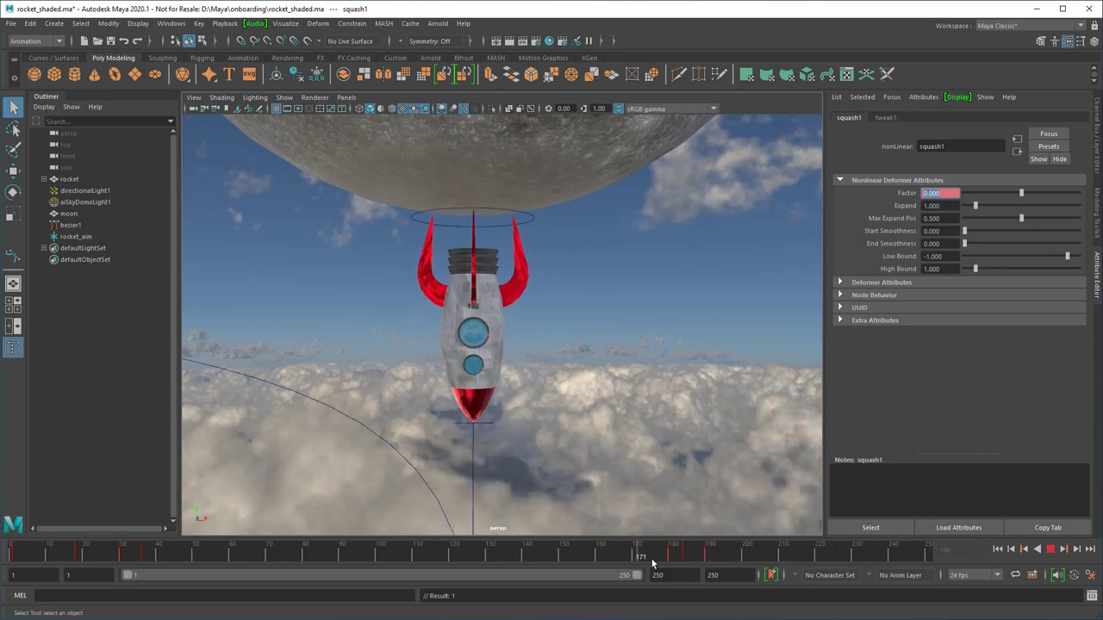
pyautogui.click(1049, 550)
pyautogui.click(1048, 550)
pyautogui.click(1049, 551)
# Close the Attribute Editor and hide the Bezier path, the rocket_aim locator and the squash handle
pyautogui.keyDown('alt'); pyautogui.moveTo(759, 370); pyautogui.dragTo(508, 386, button='right'); pyautogui.keyUp('alt')
pyautogui.keyDown('alt'); pyautogui.moveTo(508, 386); pyautogui.dragTo(639, 371, button='middle'); pyautogui.keyUp('alt')
pyautogui.keyDown('alt'); pyautogui.moveTo(640, 370); pyautogui.dragTo(608, 369, button='right'); pyautogui.keyUp('alt')
pyautogui.keyDown('alt'); pyautogui.moveTo(588, 418); pyautogui.dragTo(579, 364, button='middle'); pyautogui.keyUp('alt')
pyautogui.click(579, 364)
pyautogui.click(1096, 280)
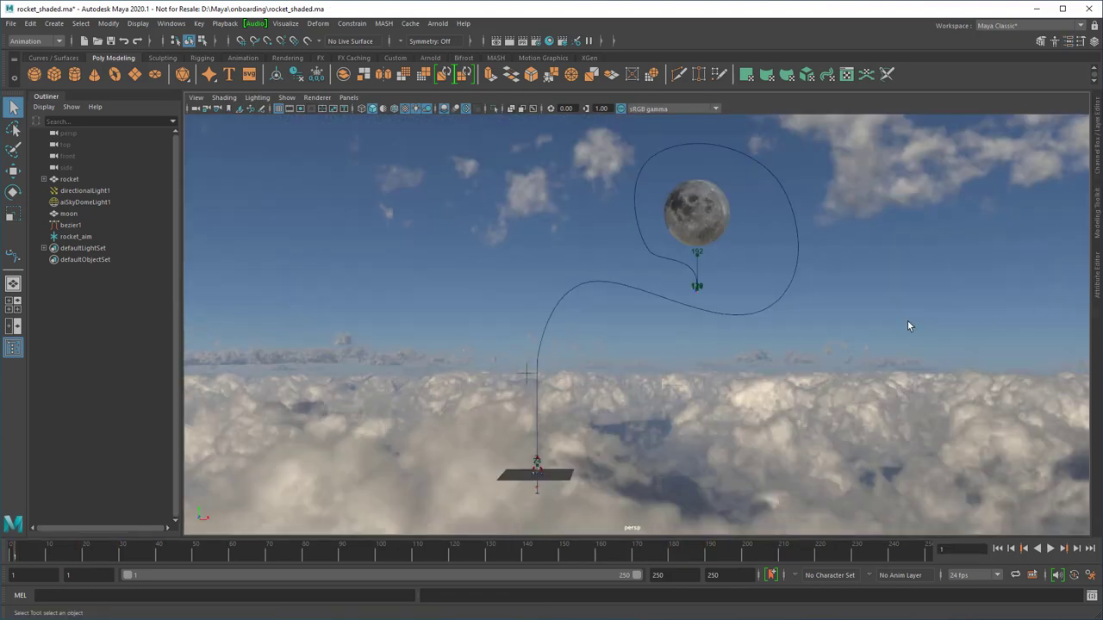
pyautogui.keyDown('shift'); pyautogui.click(716, 315); pyautogui.keyUp('shift')
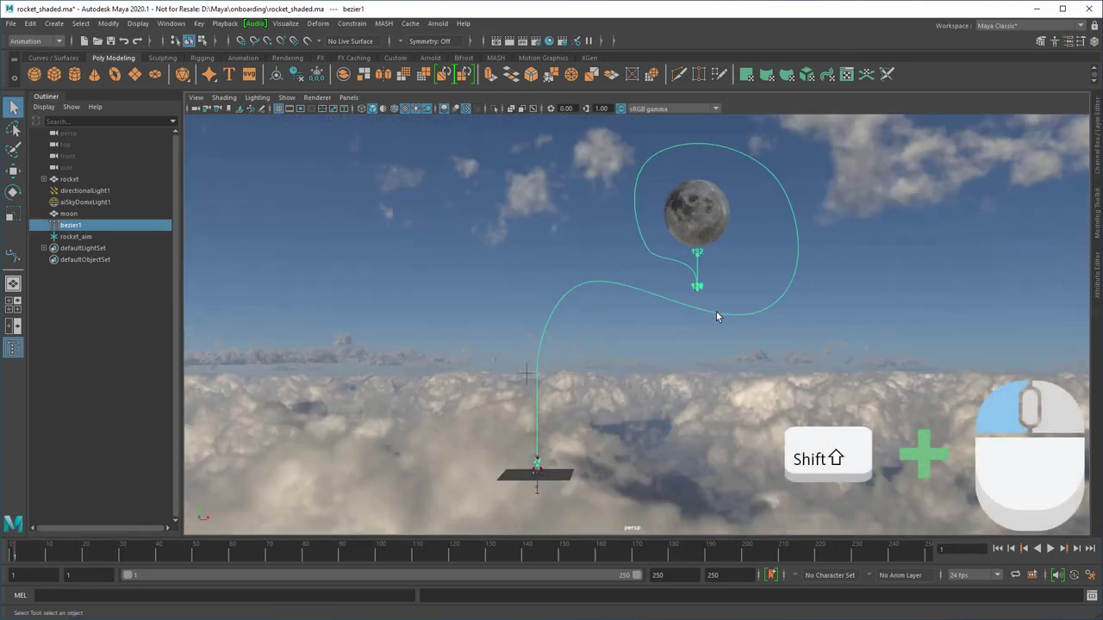
pyautogui.keyDown('shift'); pyautogui.click(527, 377); pyautogui.keyUp('shift')
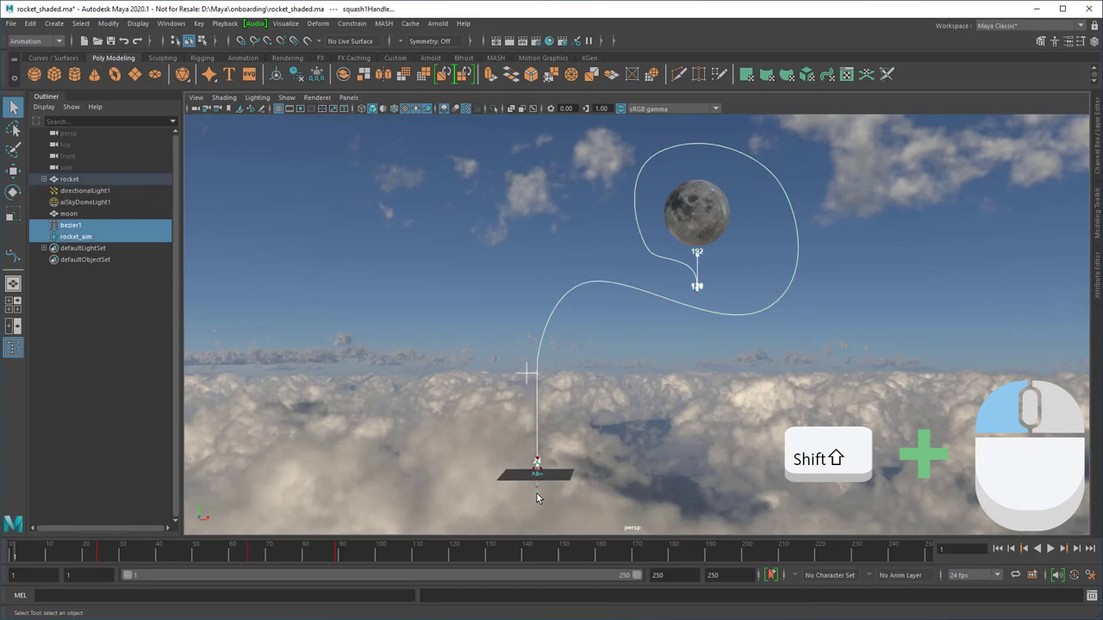
pyautogui.hotkey('ctrl', 'h')
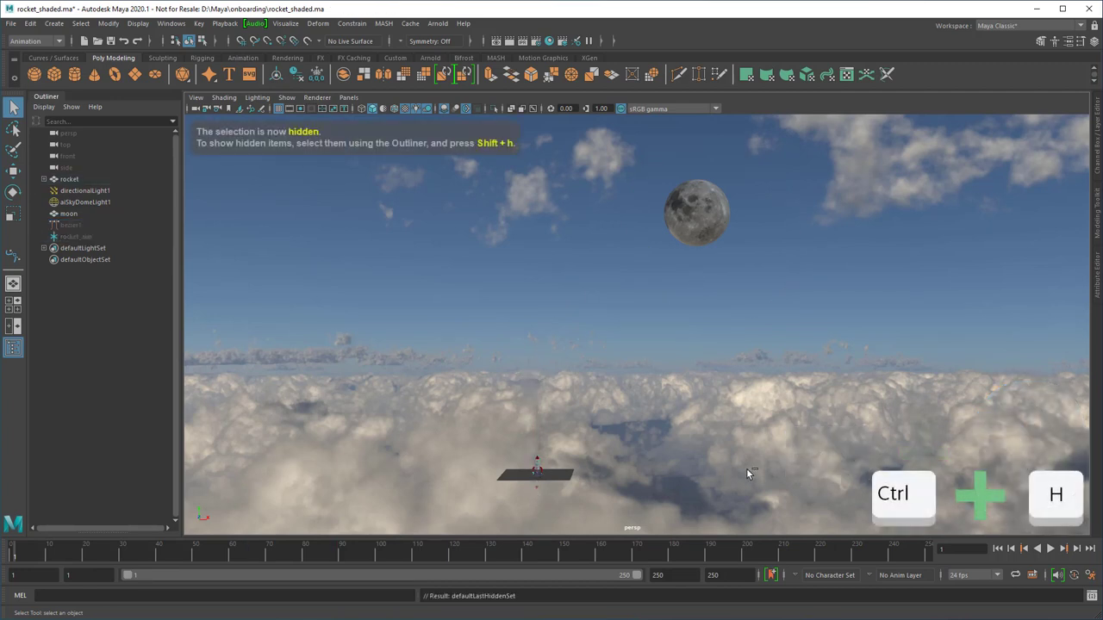
# Hide the Outliner and play the full animation from takeoff through the moon landing
pyautogui.click(13, 347)
pyautogui.click(1050, 549)
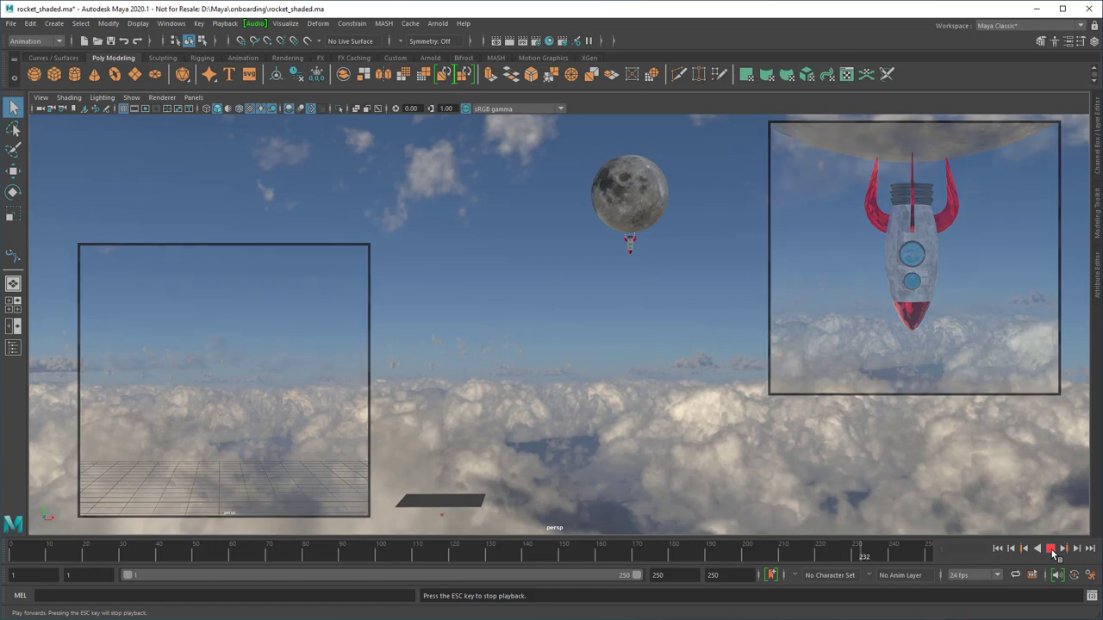
pyautogui.click(1053, 553)
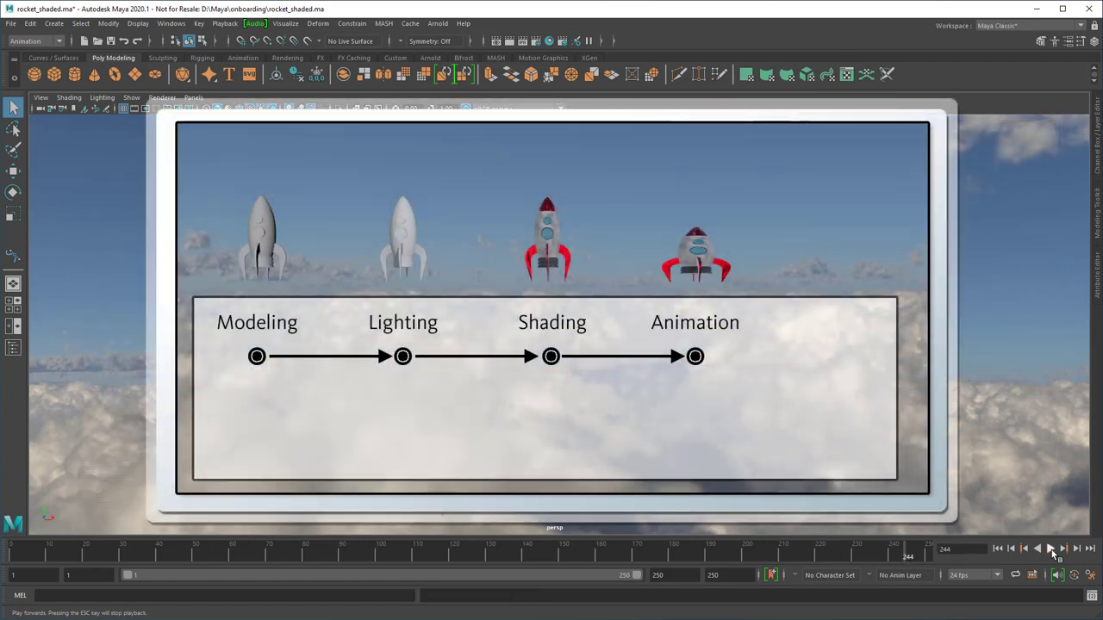